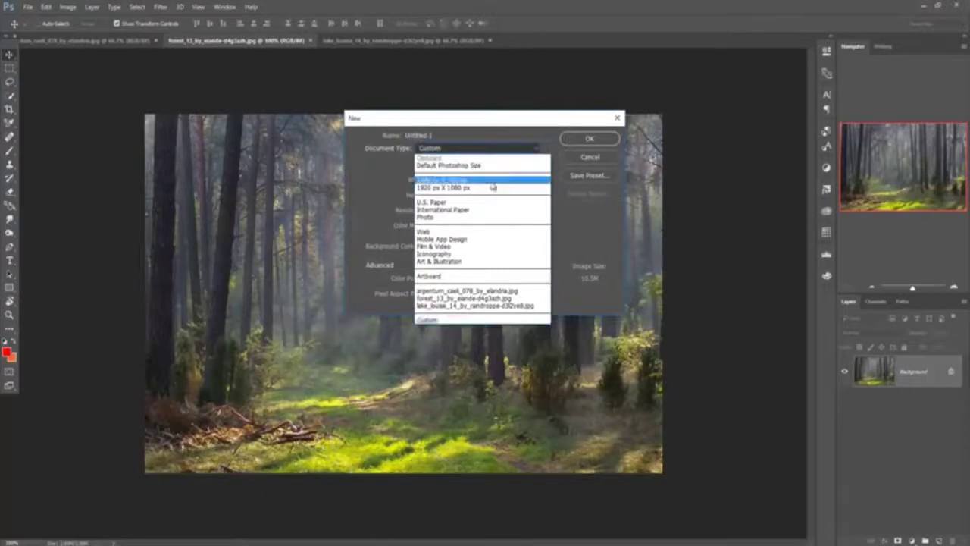
- Create a new blank document from a saved pixel-size preset
left_click(493, 182)
left_click(579, 140)
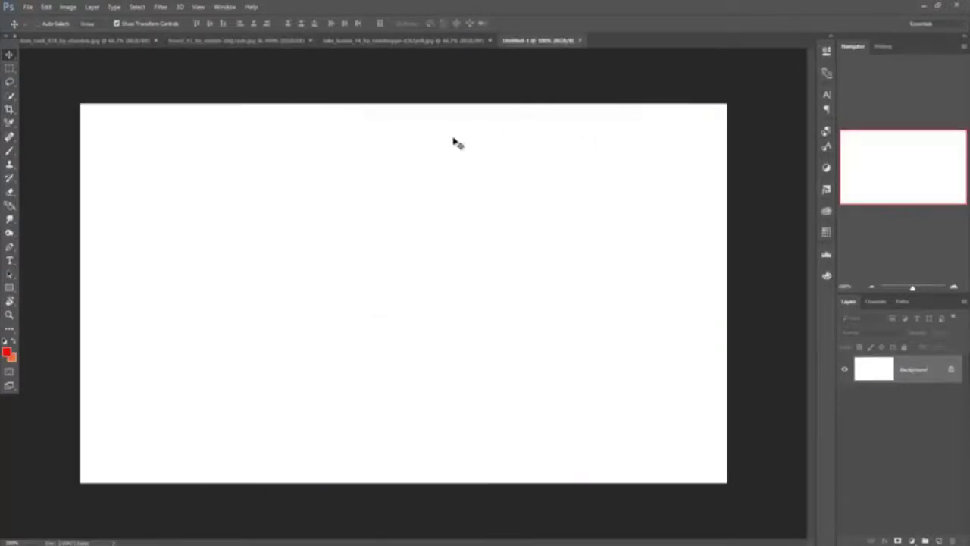
- Select the water area of the lake photo, from the shoreline down to the image's bottom edge, with a rectangular marquee
left_click(360, 41)
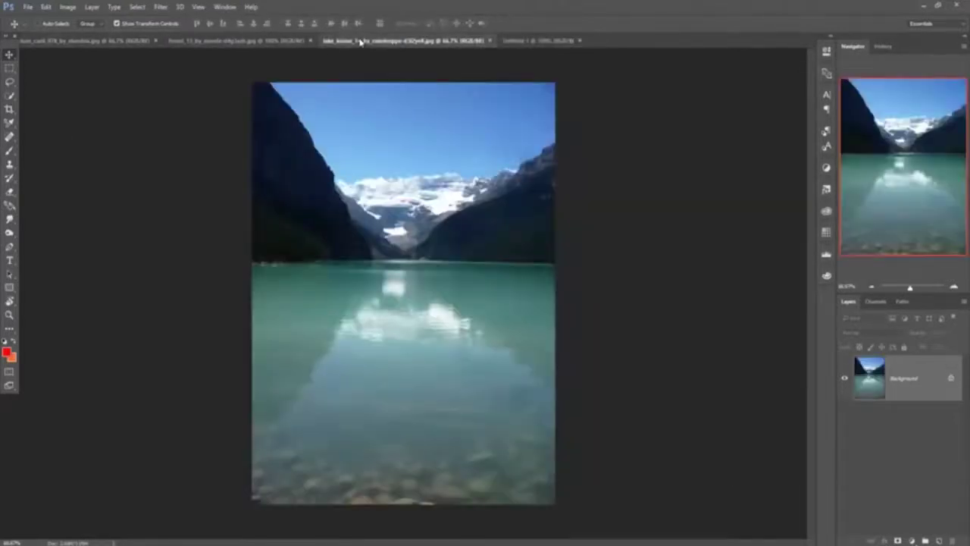
left_click(269, 41)
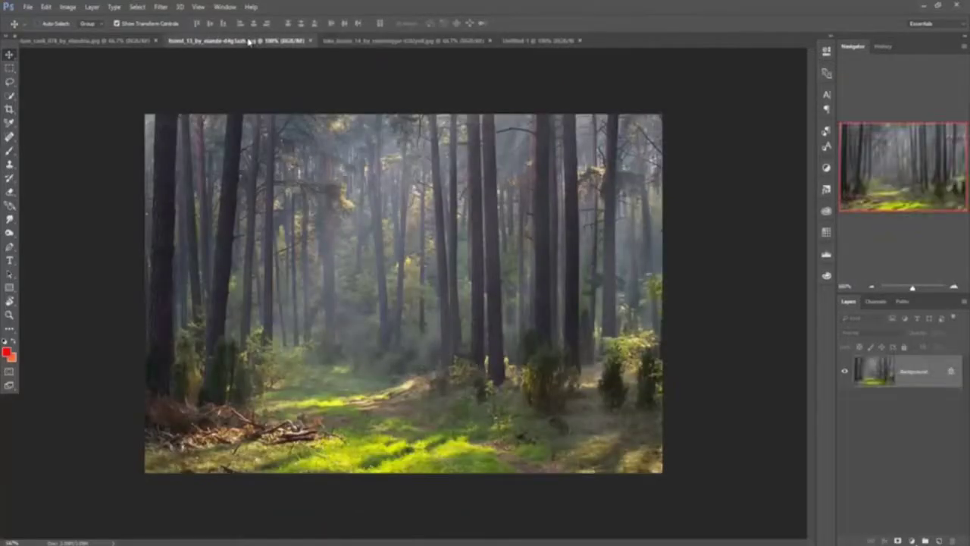
left_click(379, 41)
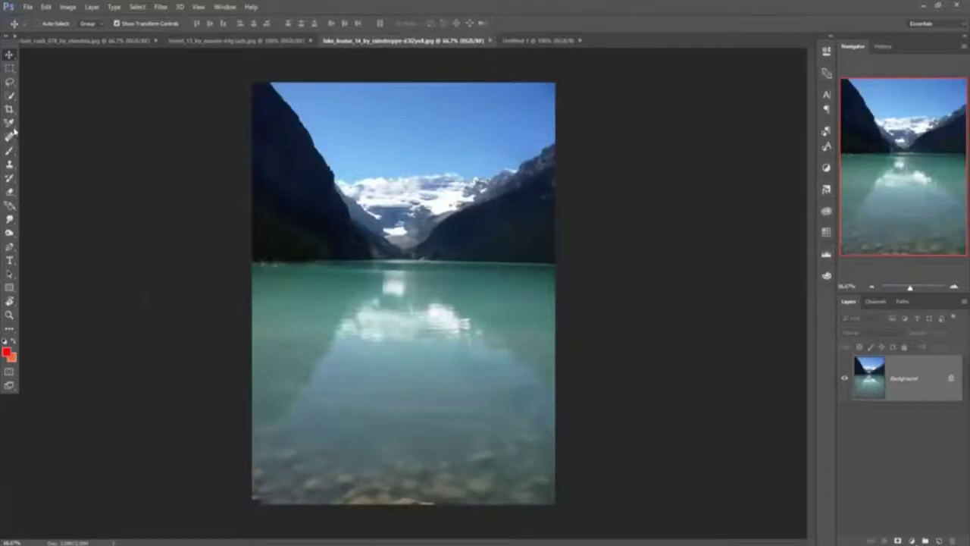
left_click(9, 70)
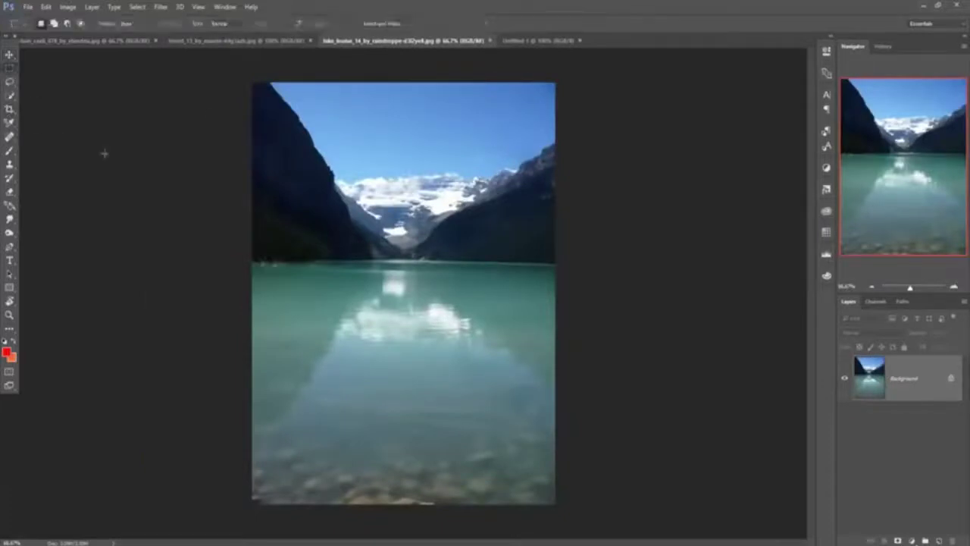
left_click_drag(251, 263, 584, 531)
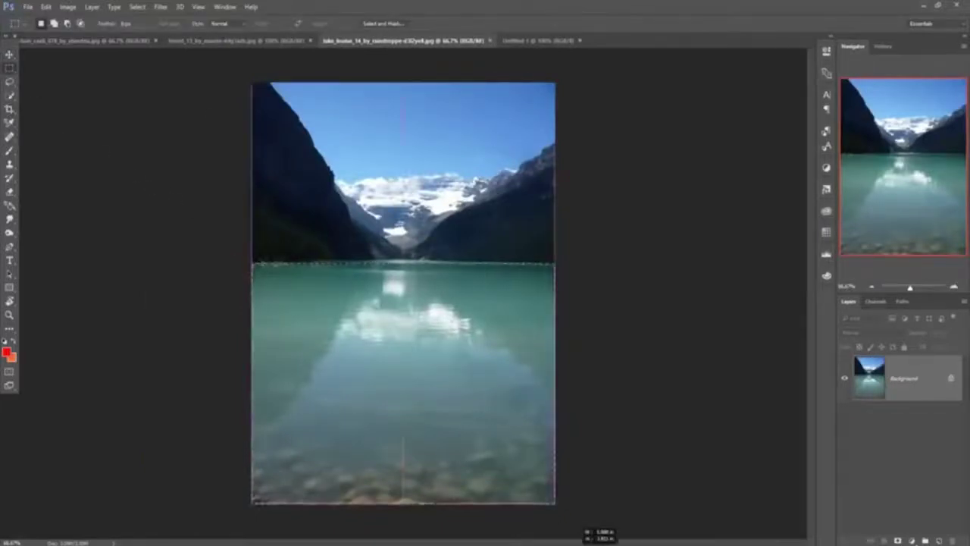
- Copy the selected water into the new blank document as its own layer and minimize the lake photo's window
left_click(9, 55)
left_click_drag(397, 40, 508, 101)
left_click(349, 40)
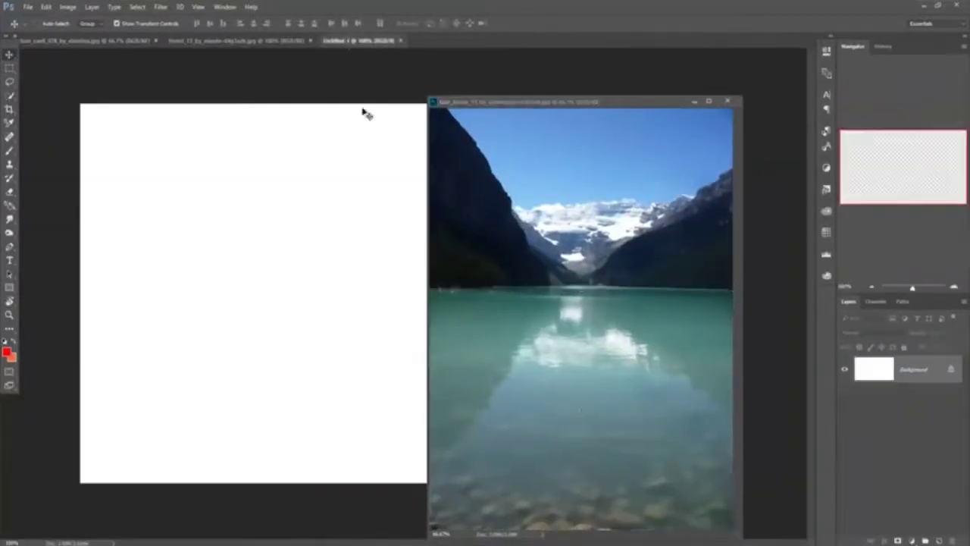
left_click(589, 405)
left_click_drag(589, 402, 364, 399)
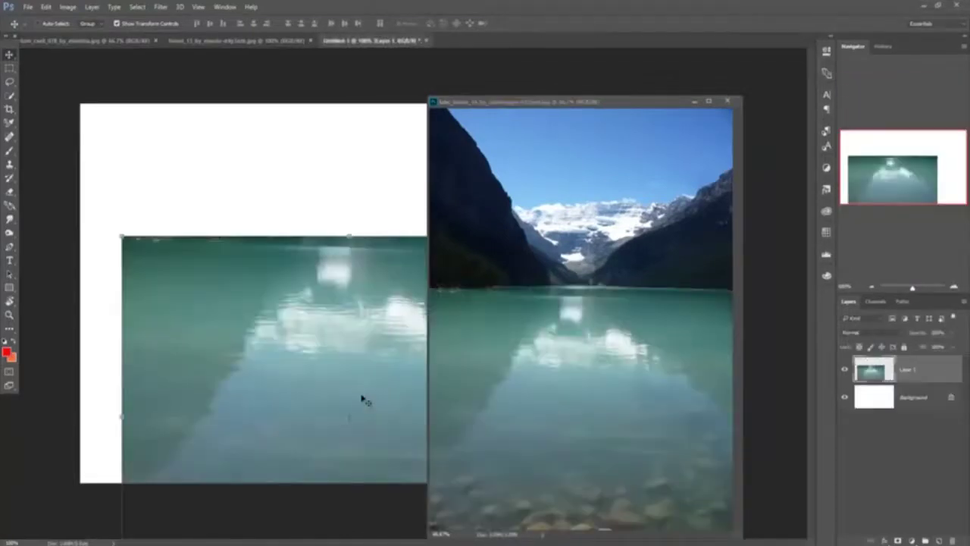
left_click(695, 102)
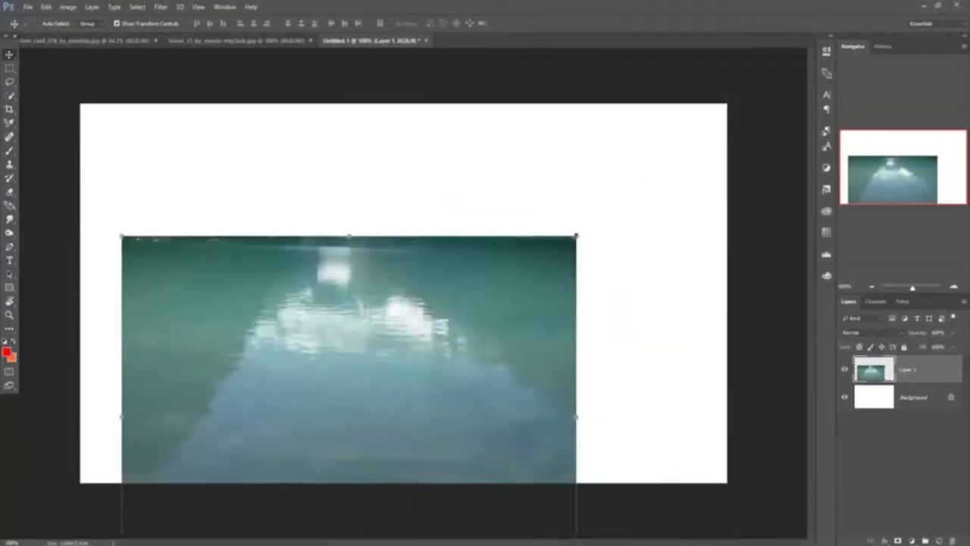
- Stretch the water layer across the full canvas width along the bottom edge, covering about the lower 40 percent of the canvas
left_click_drag(577, 235, 561, 405)
left_click_drag(523, 430, 530, 283)
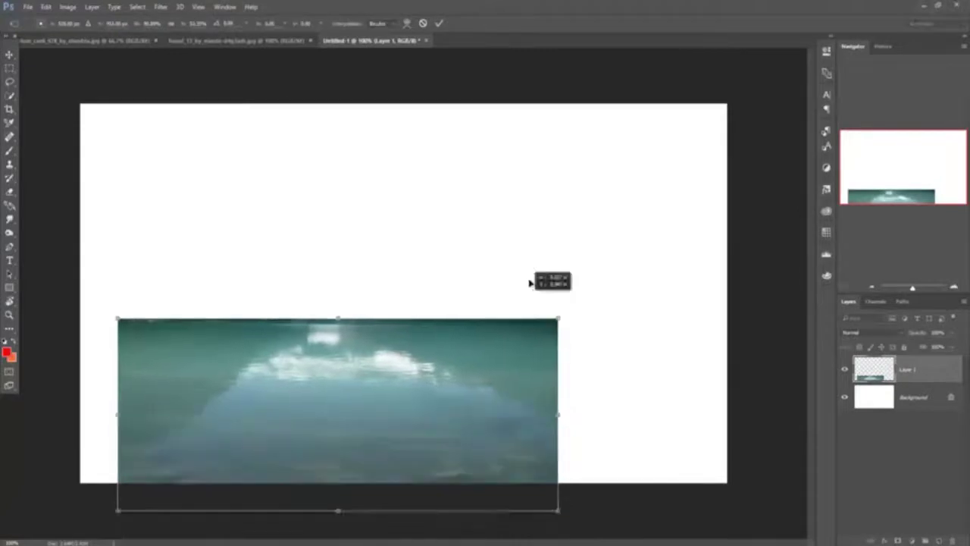
left_click_drag(527, 373, 574, 342)
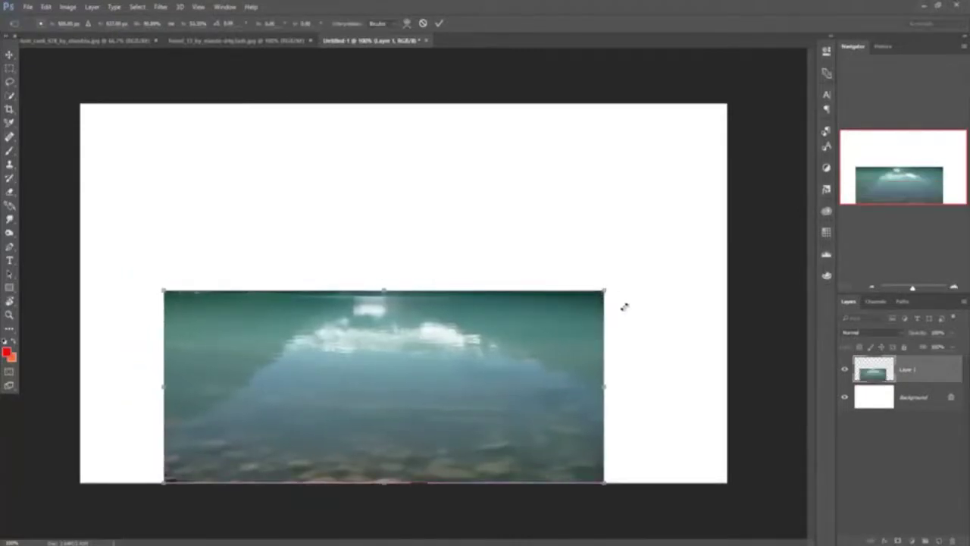
left_click_drag(614, 297, 733, 398)
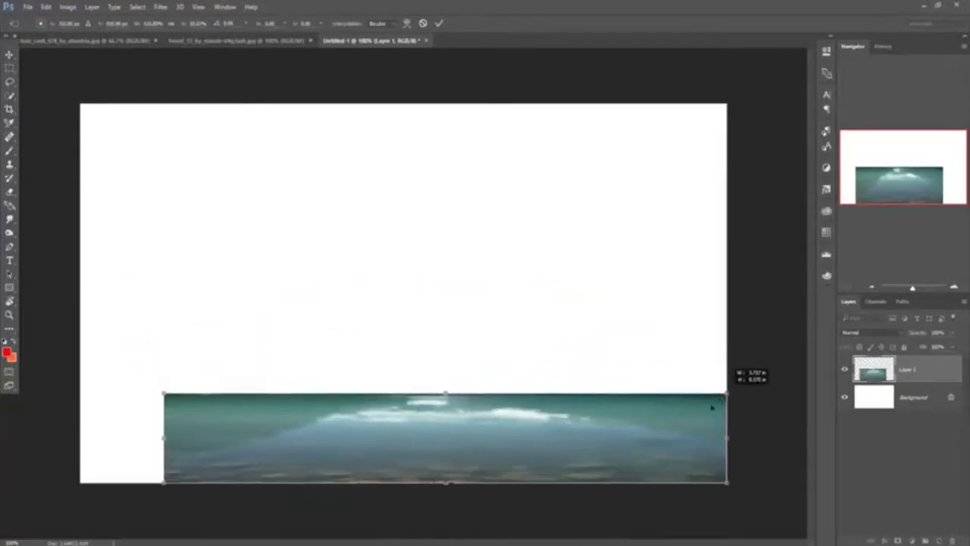
left_click_drag(164, 394, 81, 374)
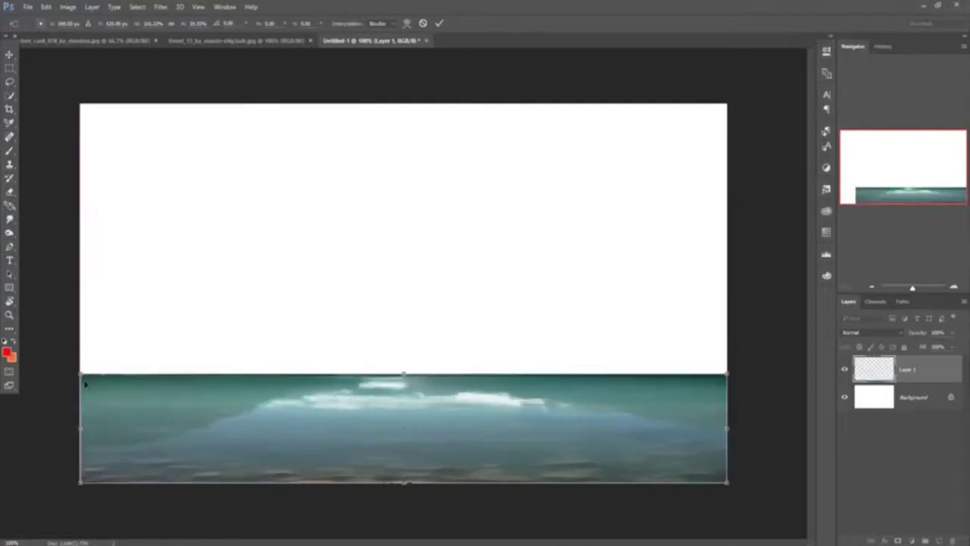
left_click(438, 24)
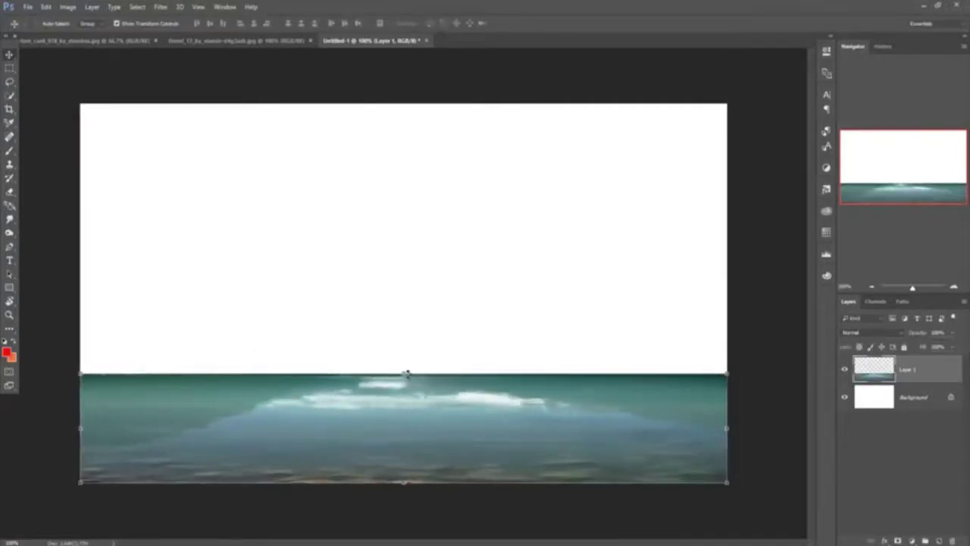
left_click_drag(407, 373, 393, 328)
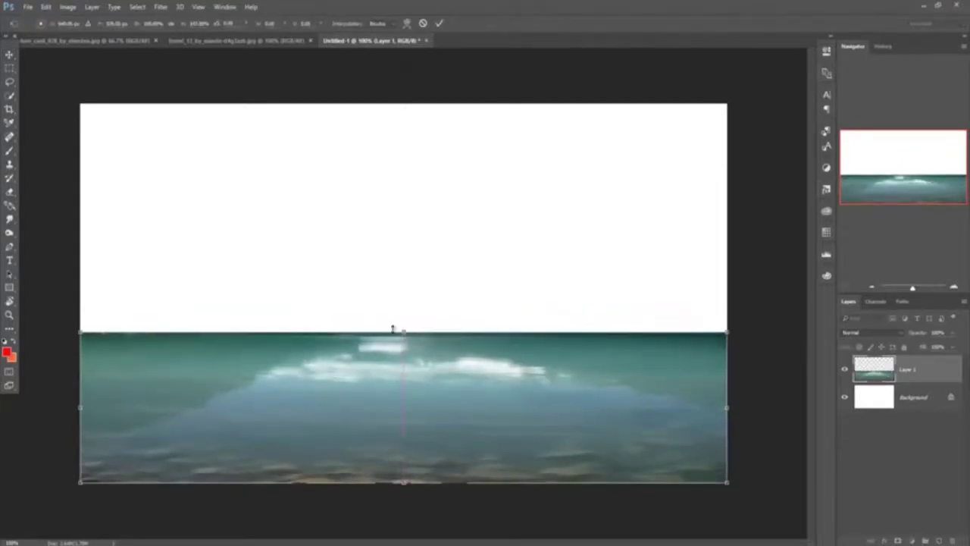
left_click(440, 24)
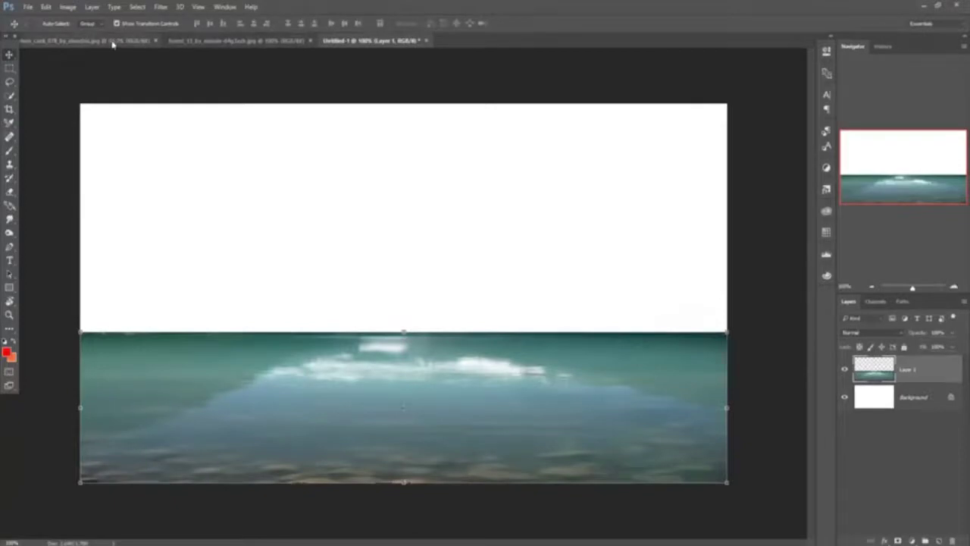
- Copy the forest photo into the new document as a layer and align it with the canvas's top-right corner
left_click_drag(213, 41, 565, 87)
left_click_drag(575, 204, 408, 211)
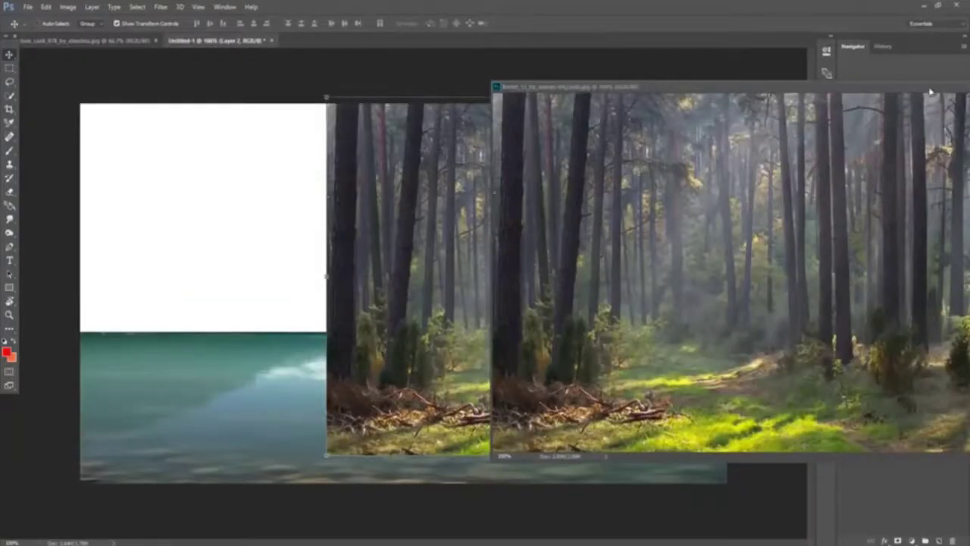
left_click_drag(912, 89, 646, 127)
left_click(708, 123)
left_click_drag(584, 163, 402, 190)
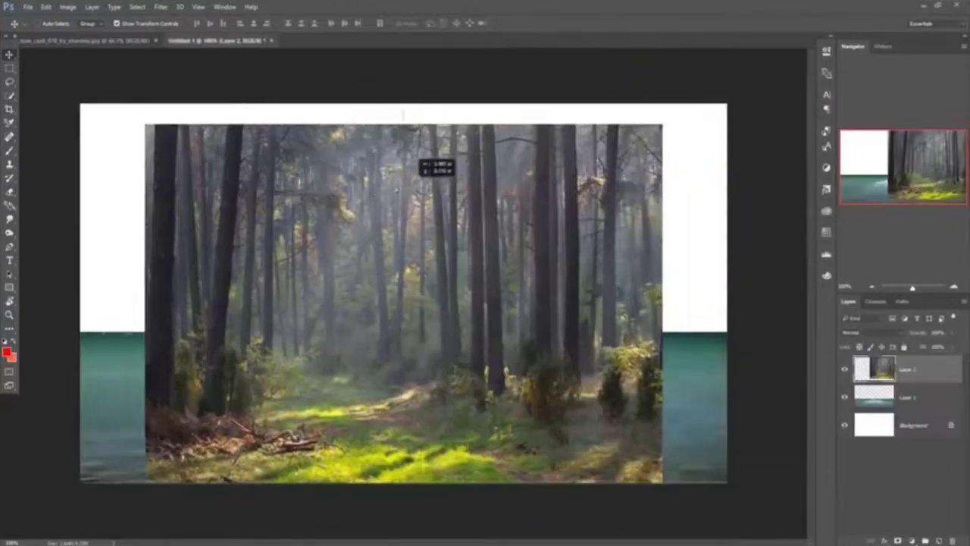
left_click_drag(409, 155, 505, 143)
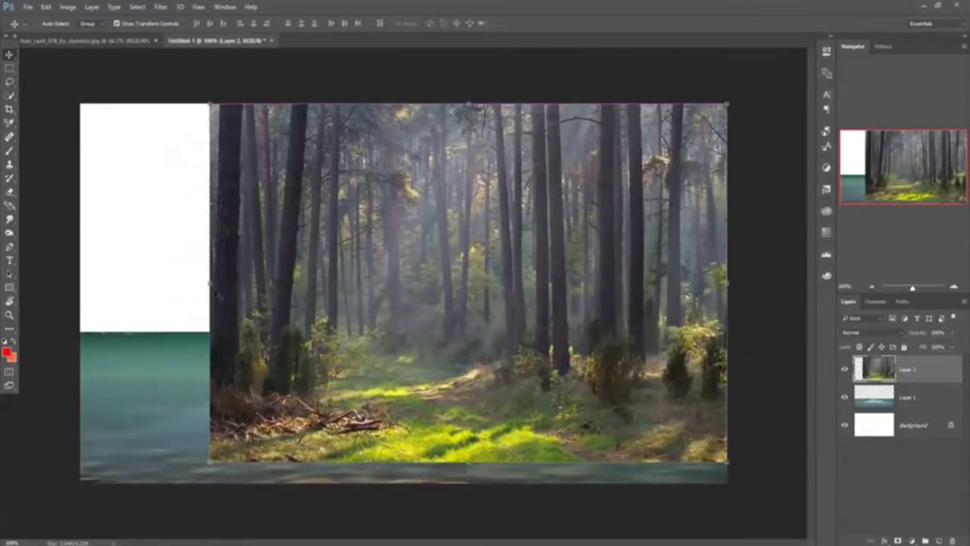
mouse_move(215, 294)
left_mouse_down()
mouse_move(214, 285)
mouse_move(135, 285)
mouse_move(217, 289)
mouse_move(218, 281)
left_mouse_up()
- Place the forest layer below the water layer and add a layer mask to the water layer, ready for the Brush tool
left_click_drag(913, 379, 919, 410)
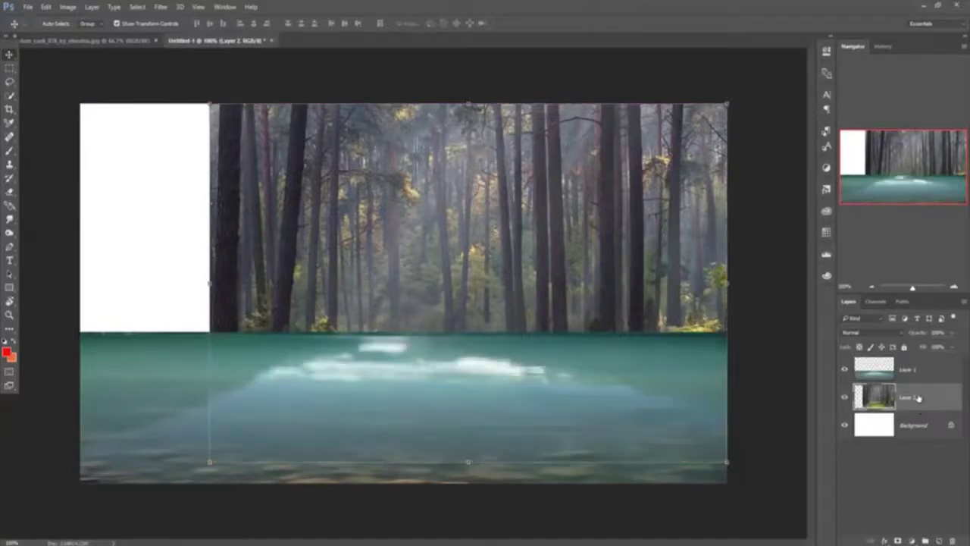
left_click(918, 371)
left_click(898, 540)
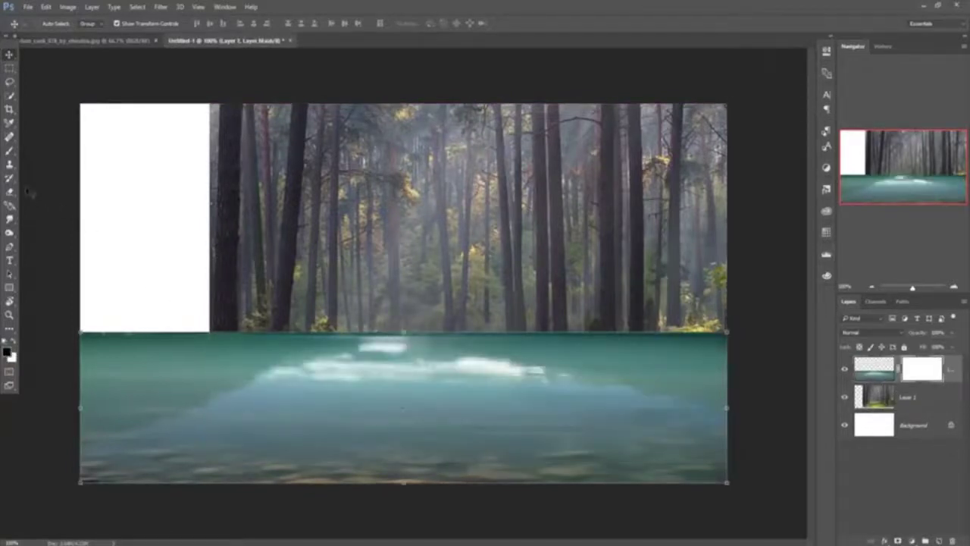
key("b")
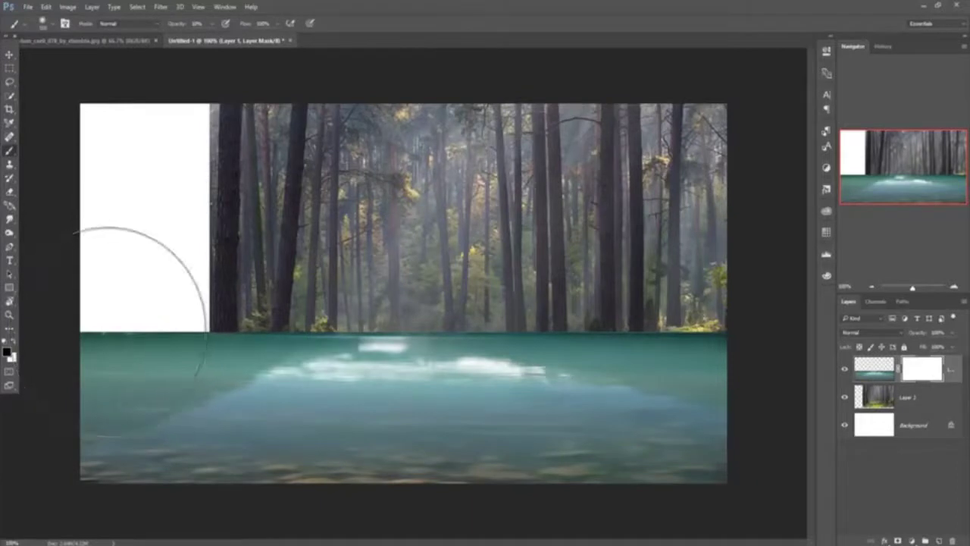
- Stretch the forest layer horizontally to the canvas's left edge and apply the transformation
left_click(890, 407)
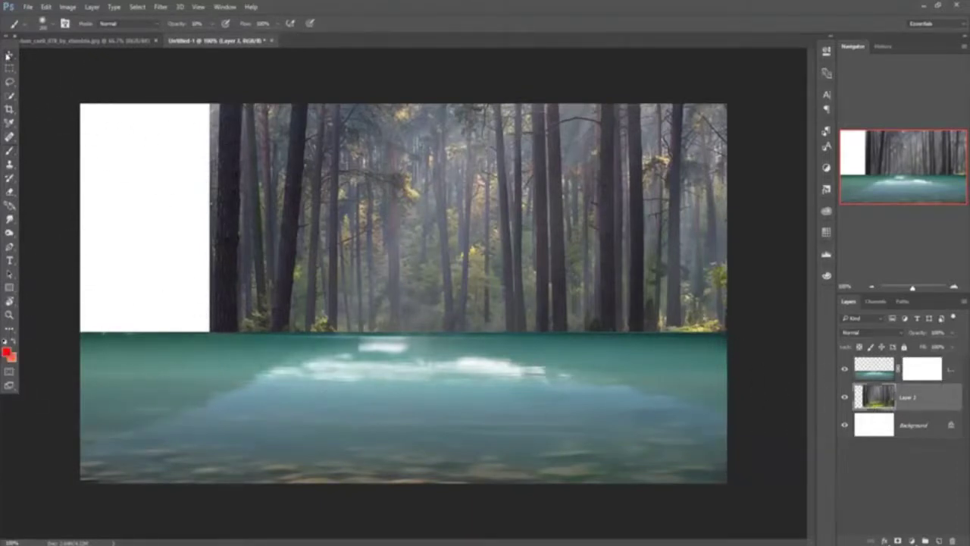
left_click(9, 55)
left_click_drag(207, 286, 80, 281)
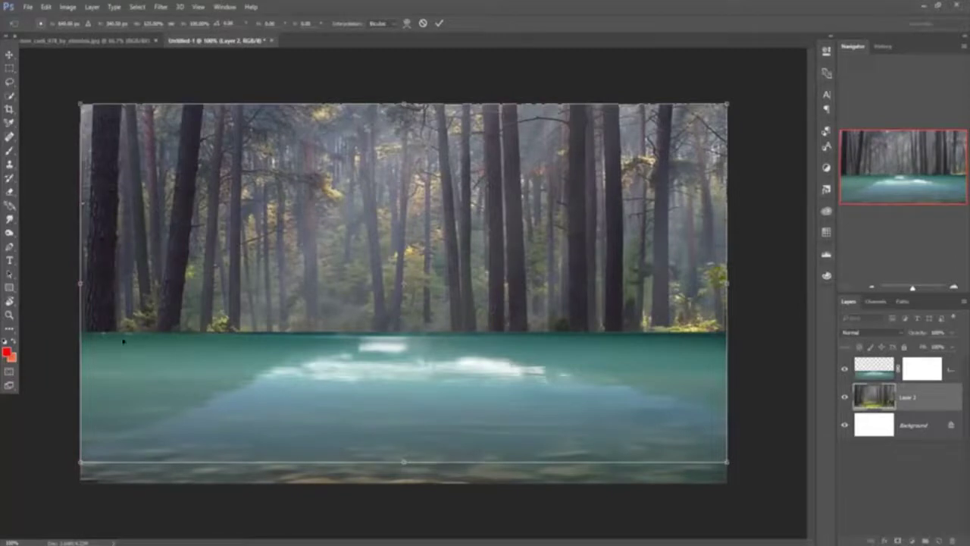
left_click(8, 154)
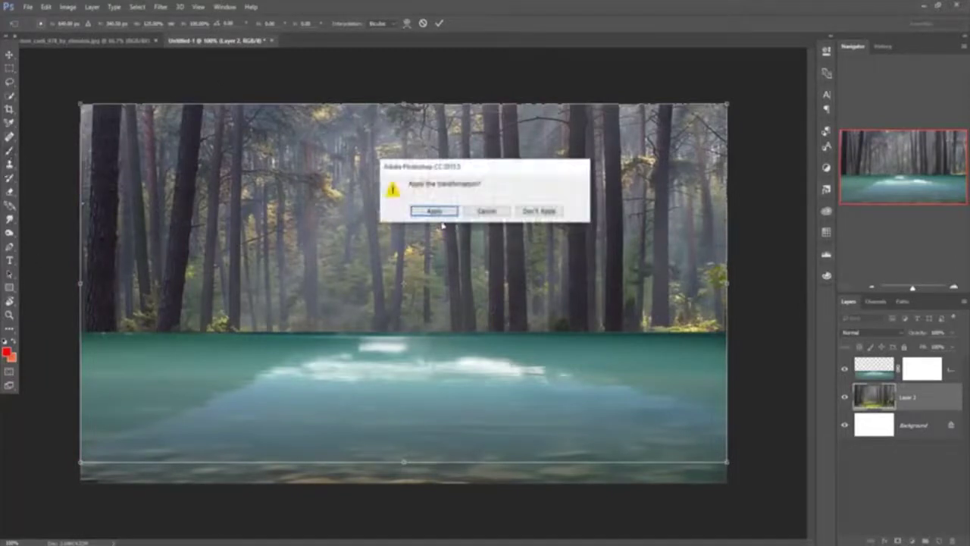
left_click(436, 211)
- Paint black at 100% brush opacity on the water layer's mask to blend its upper edge and sides into the forest ground
left_click(920, 367)
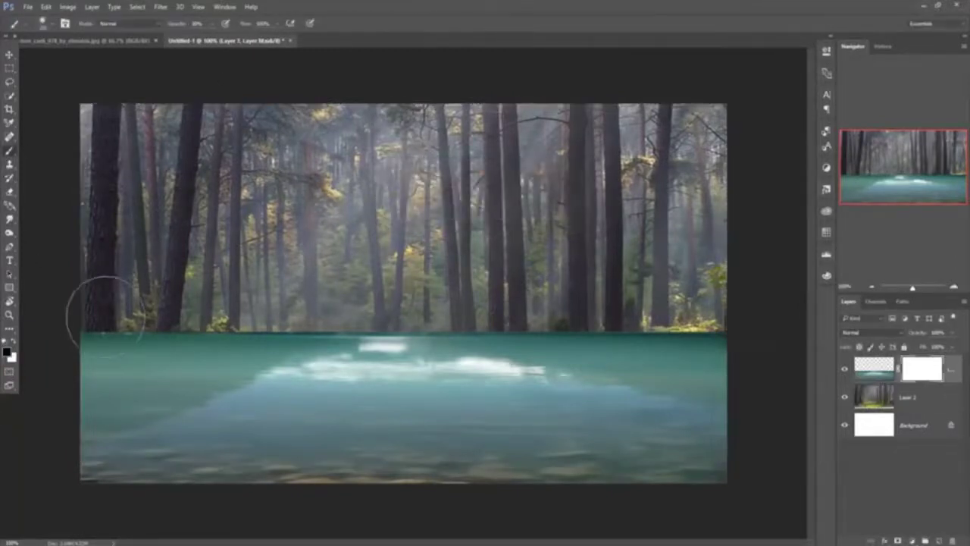
left_click(211, 27)
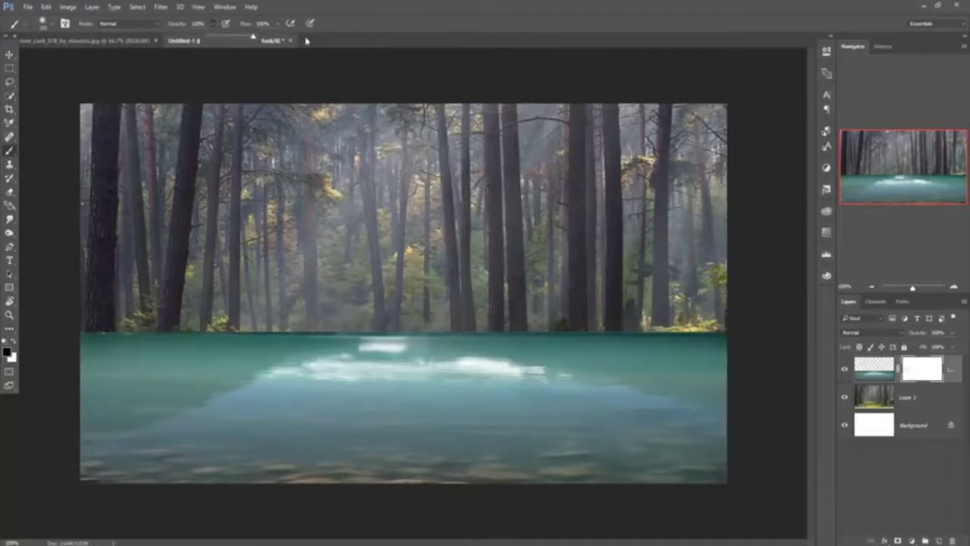
mouse_move(76, 346)
left_mouse_down()
mouse_move(91, 379)
mouse_move(47, 423)
mouse_move(48, 405)
mouse_move(232, 337)
mouse_move(141, 353)
mouse_move(297, 338)
mouse_move(254, 303)
mouse_move(408, 323)
mouse_move(416, 308)
mouse_move(501, 341)
mouse_move(668, 357)
mouse_move(577, 319)
mouse_move(743, 357)
mouse_move(743, 386)
mouse_move(568, 303)
mouse_move(325, 309)
left_mouse_up()
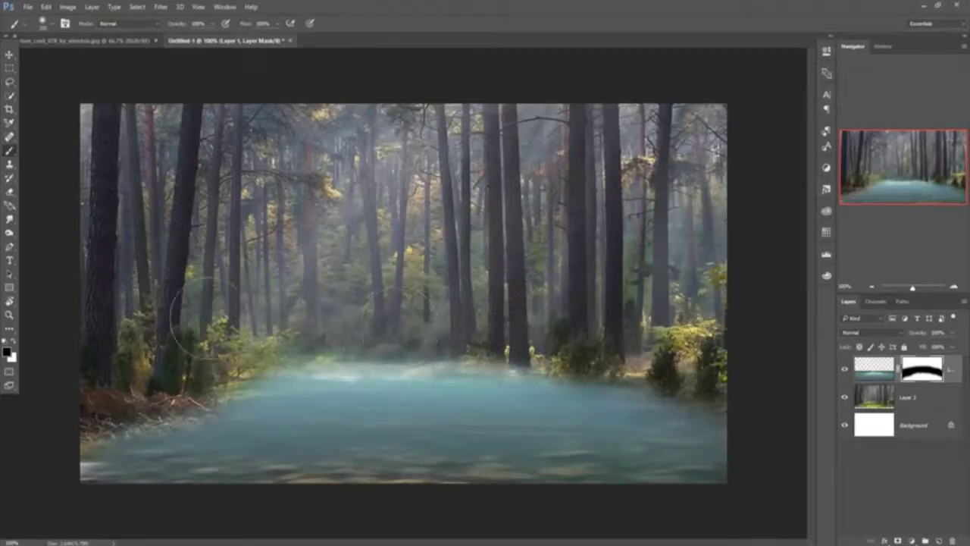
- Narrow the forest layer from its left side, leaving a blank strip along the canvas's left edge, and apply the transformation
left_click(9, 55)
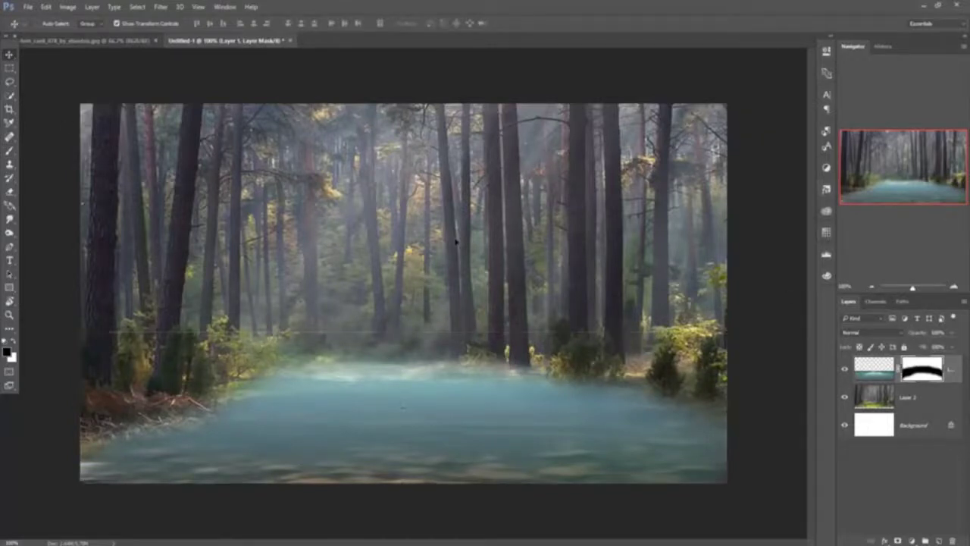
left_click(903, 400)
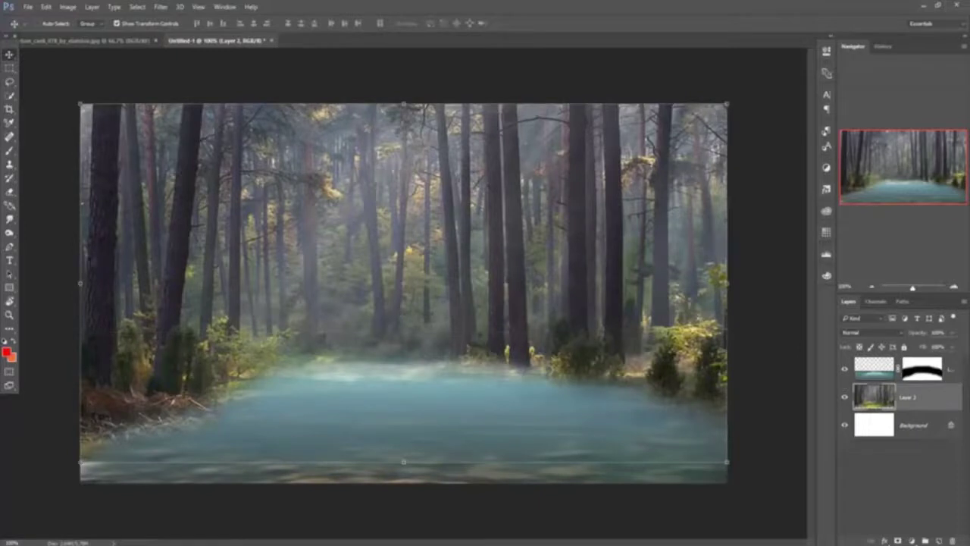
left_click_drag(80, 282, 113, 285)
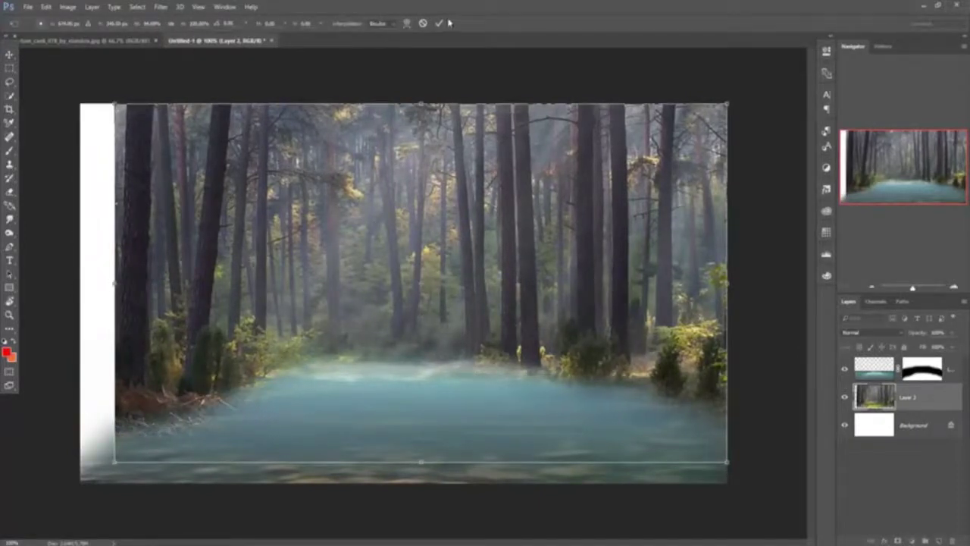
left_click(10, 68)
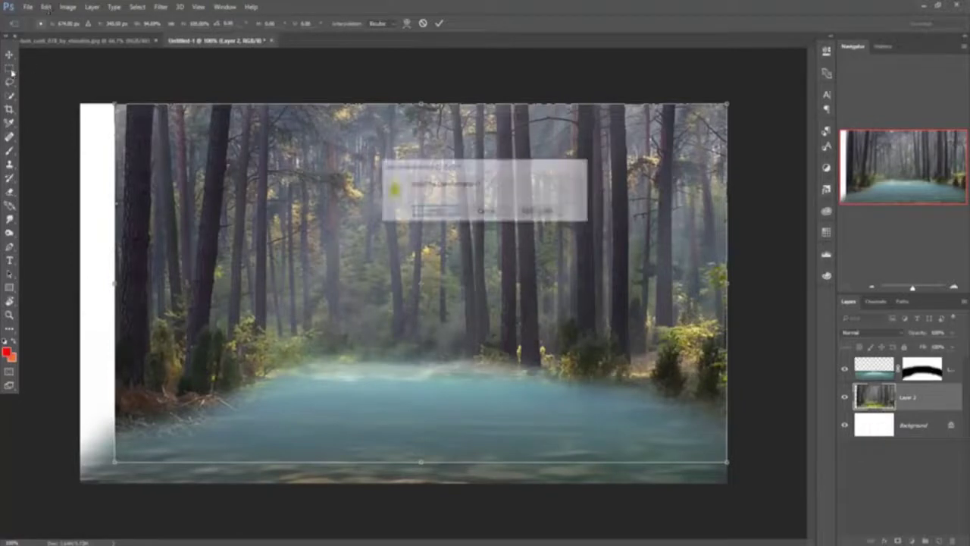
left_click(430, 212)
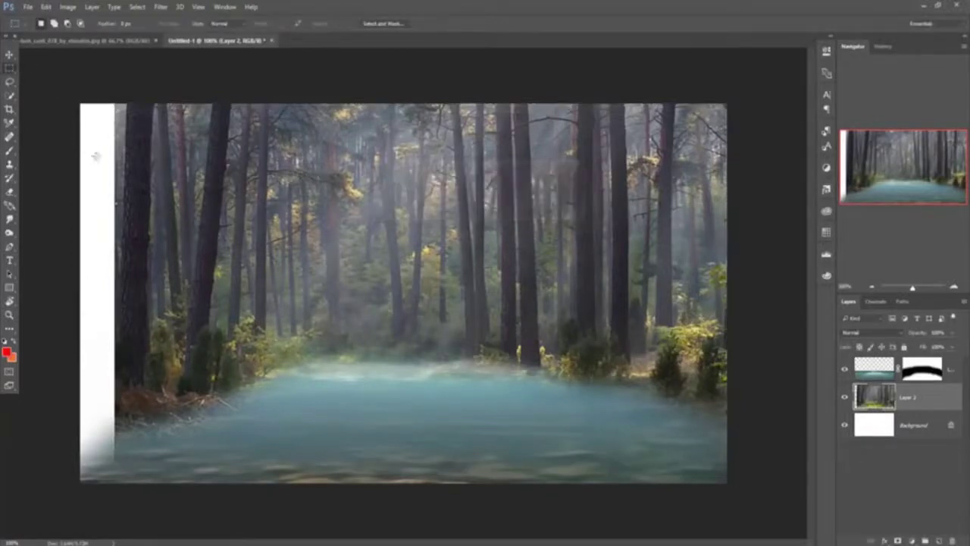
- Select the blank strip along the forest layer's left edge, fill it with Content-Aware, and deselect
left_click_drag(81, 91, 135, 407)
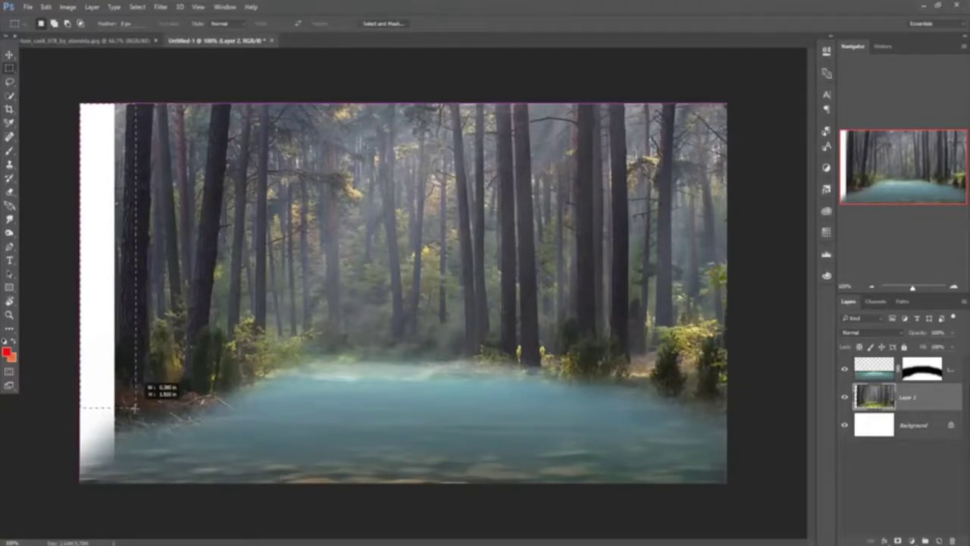
left_click_drag(135, 407, 115, 481)
left_click(45, 6)
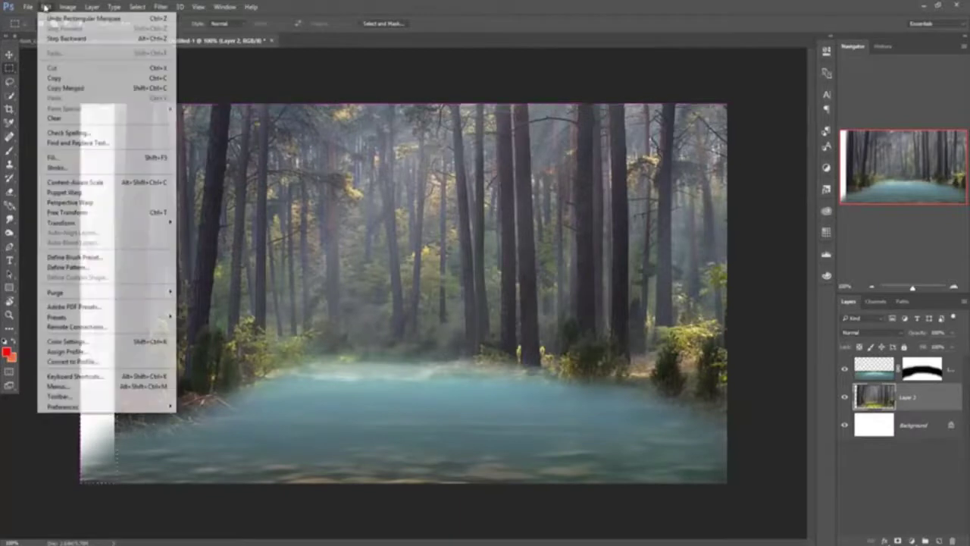
left_click(72, 160)
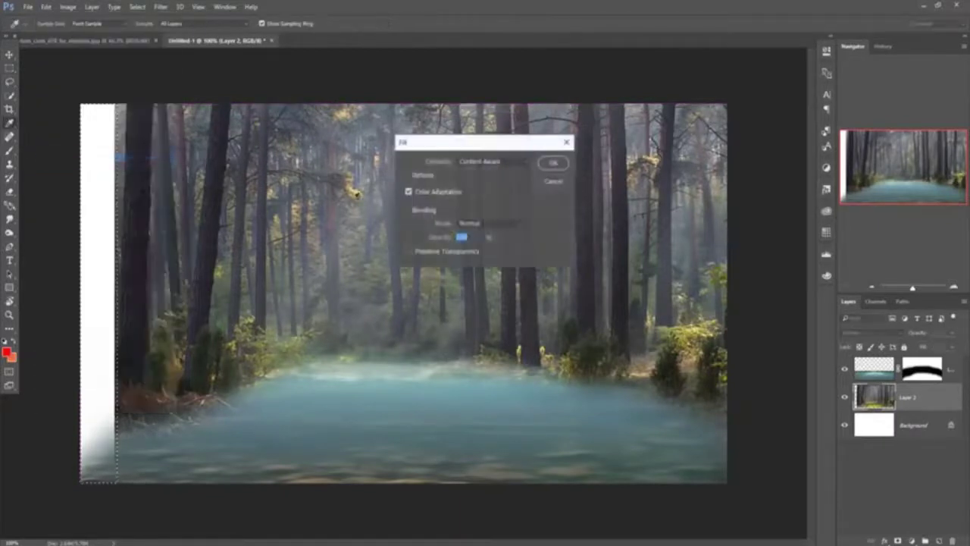
left_click(551, 163)
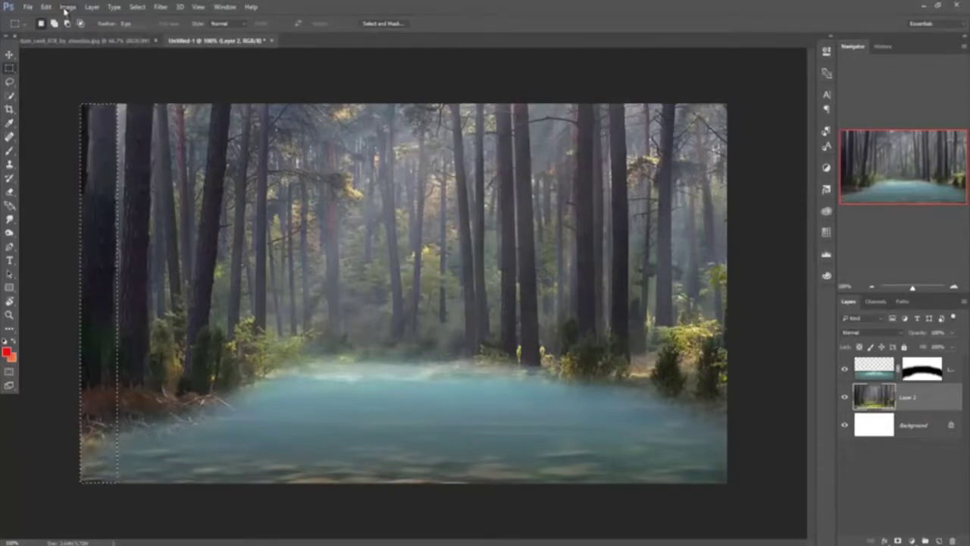
left_click(67, 8)
left_click(67, 8)
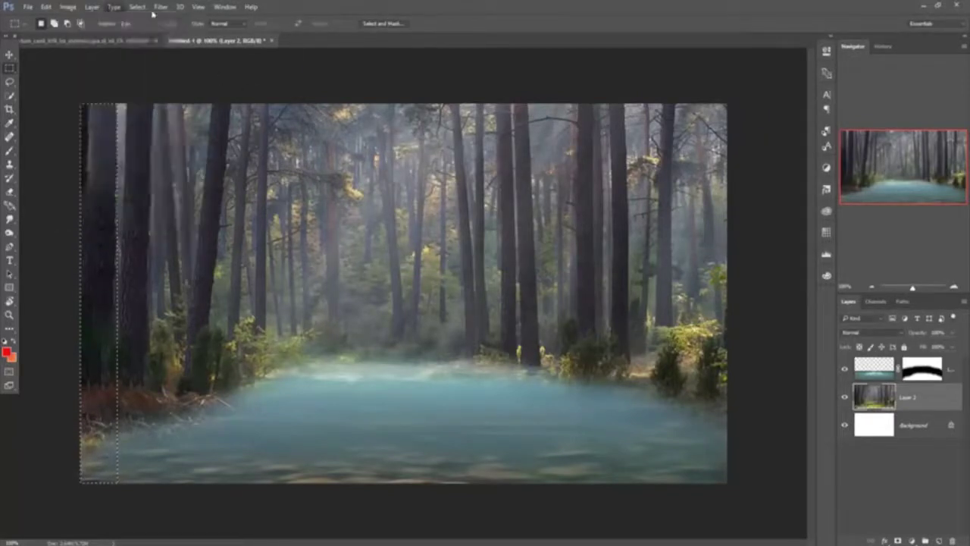
left_click(137, 7)
left_click(147, 29)
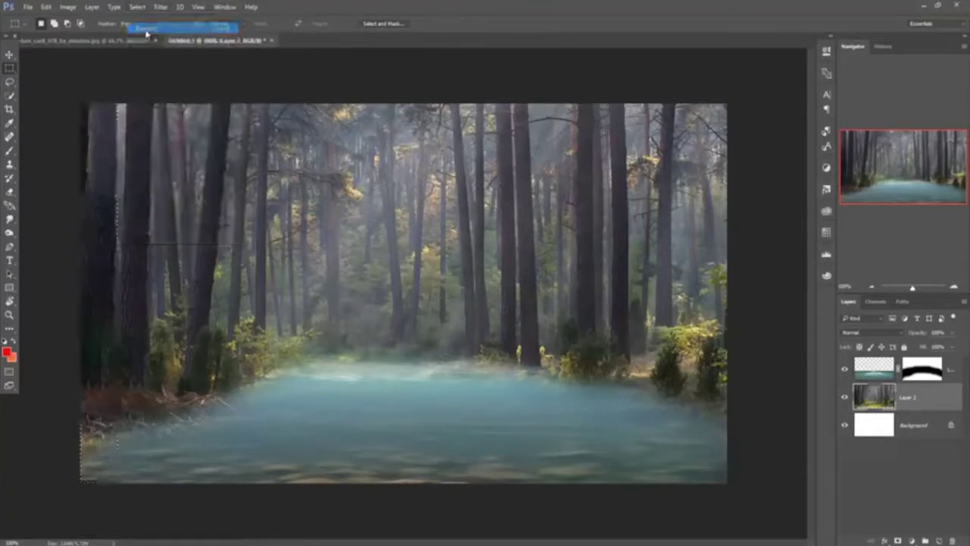
left_click(8, 55)
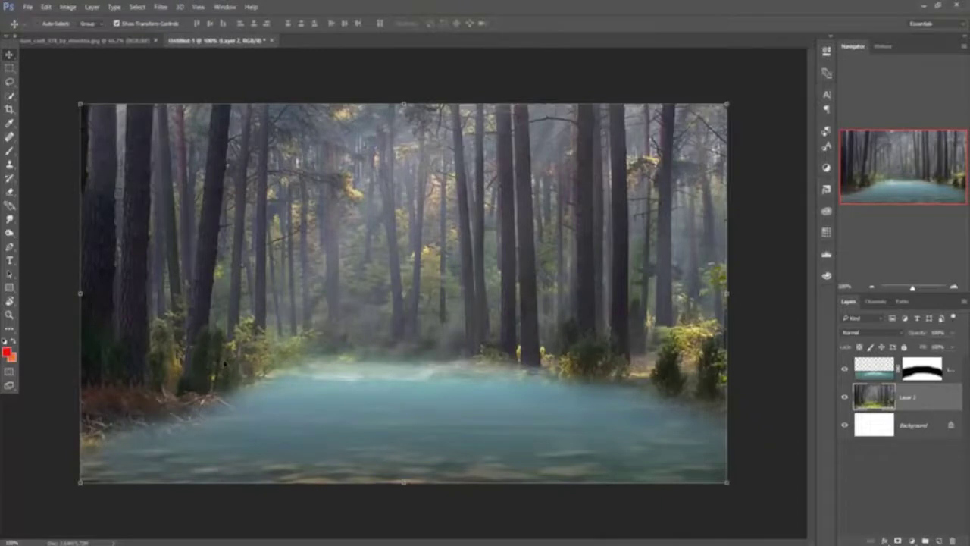
- Paint white on the water layer's mask to extend the water over the ground at the canvas's lower left
left_click(908, 377)
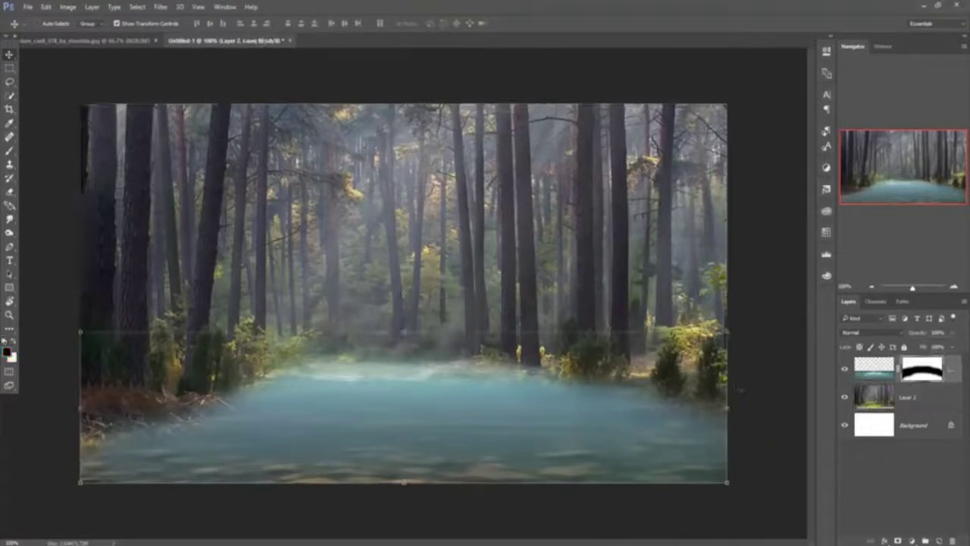
left_click(9, 150)
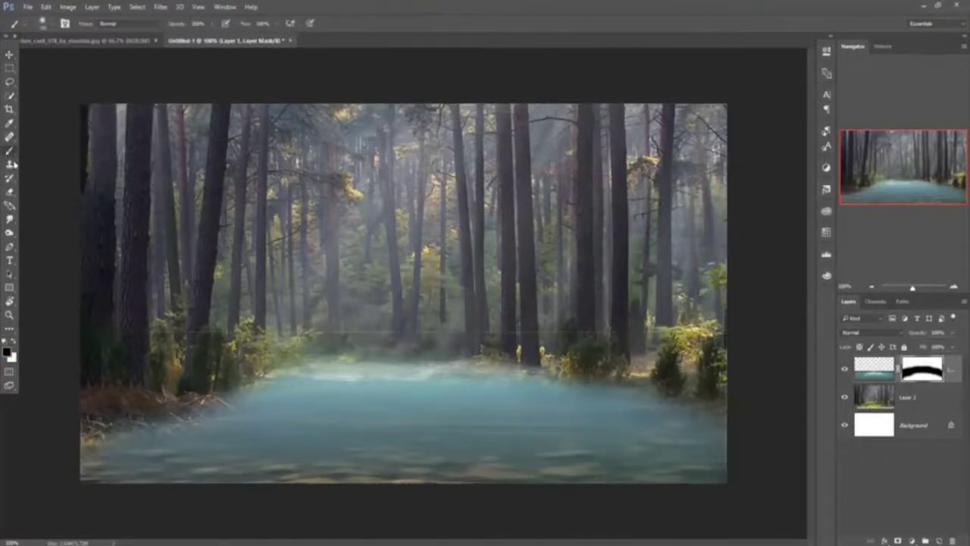
key("x")
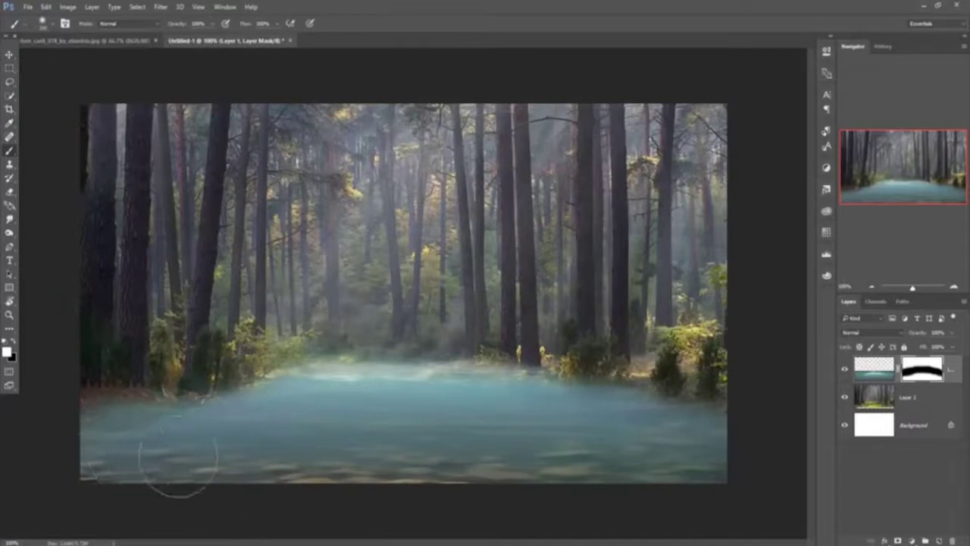
mouse_move(214, 463)
left_mouse_down()
mouse_move(209, 420)
mouse_move(176, 427)
mouse_move(237, 436)
mouse_move(114, 454)
left_mouse_up()
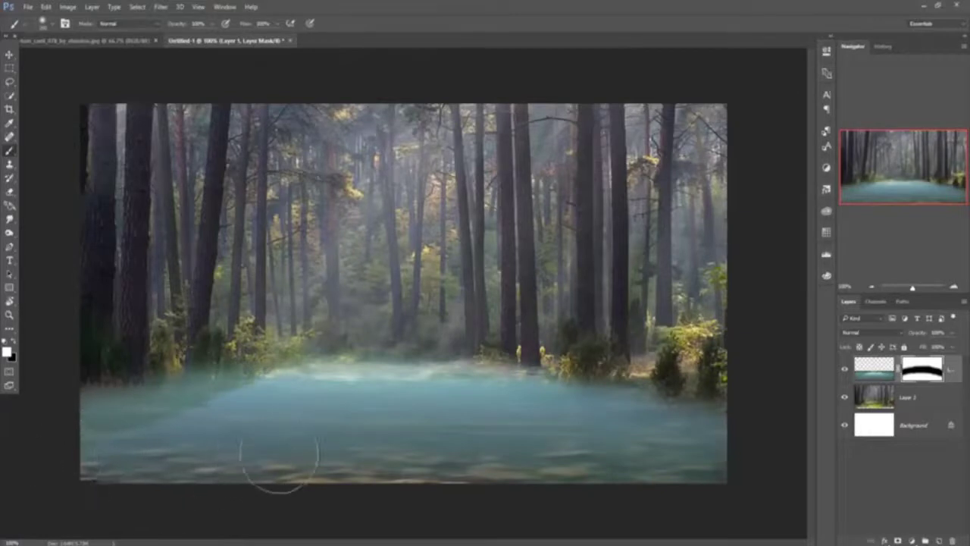
- Switch to the photo of the woman in white and trace a Pen path from the hem up the dress's left edge
left_click(10, 56)
left_click(72, 41)
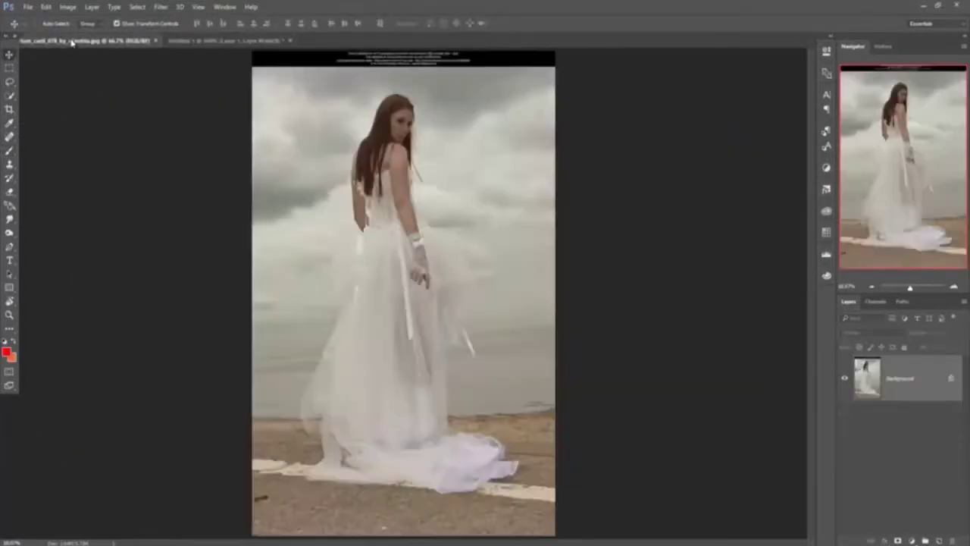
left_click(9, 247)
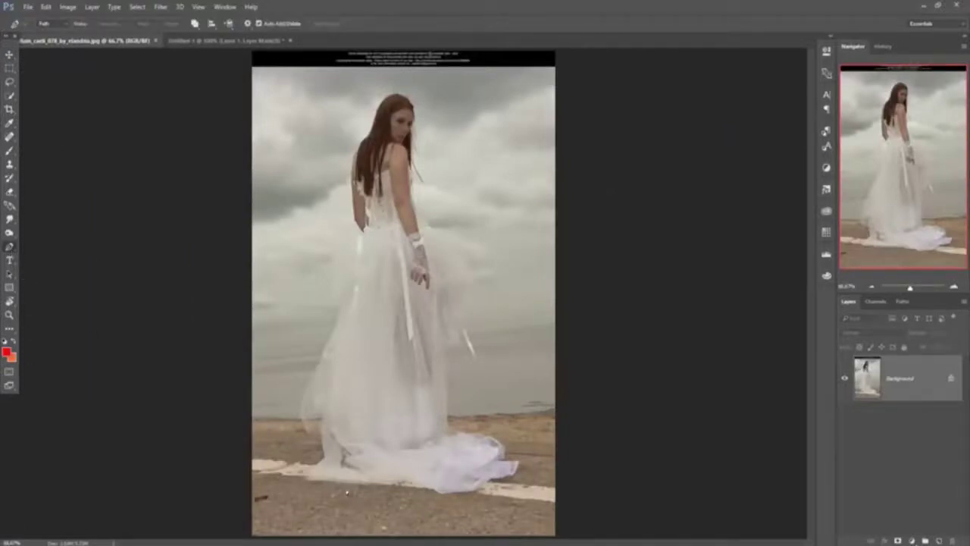
key("ctrl+plus")
scroll(424, 265, "down", 10)
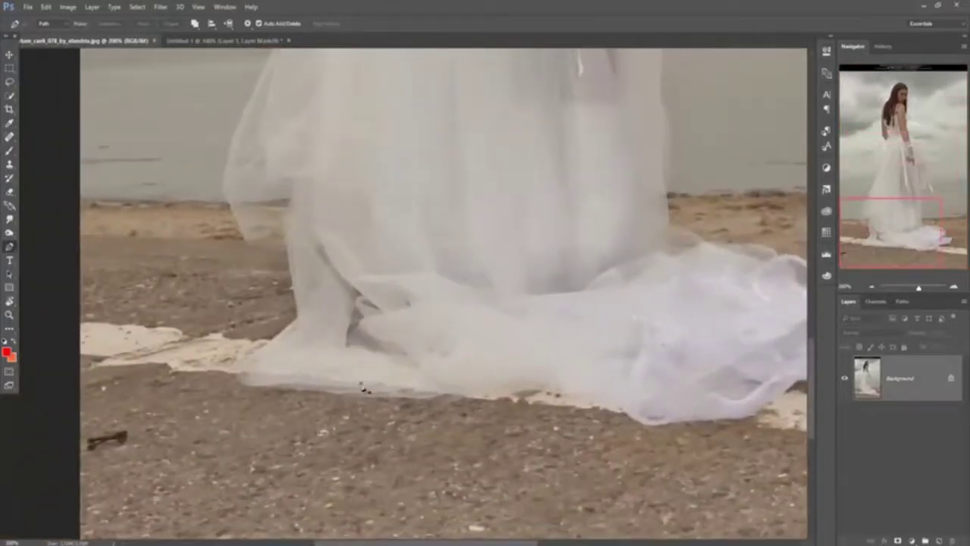
left_click_drag(355, 384, 393, 387)
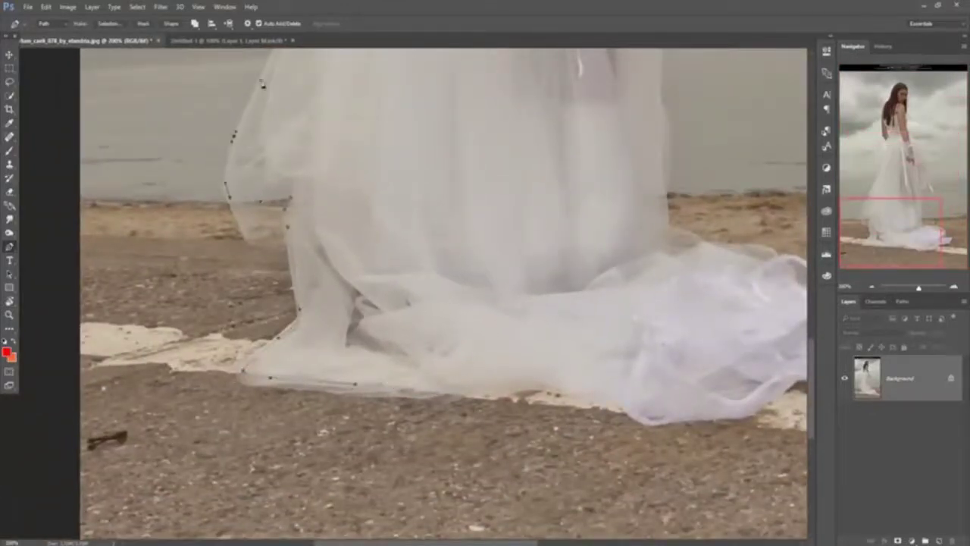
scroll(262, 85, "up", 5)
scroll(314, 65, "up", 5)
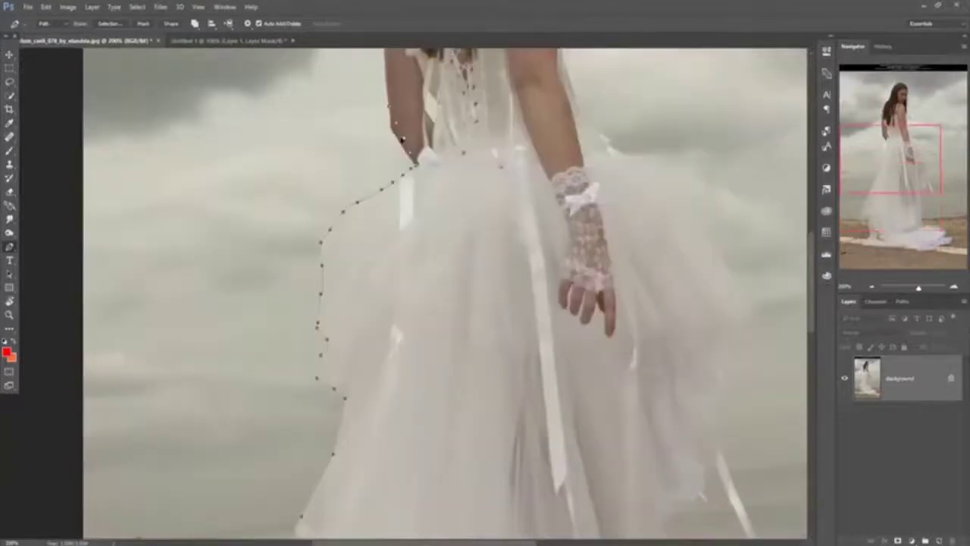
- Continue the Pen path up the woman's left-side arm and around her hair and head
key("ctrl+plus")
left_click_drag(412, 160, 445, 504)
scroll(402, 296, "up", 3)
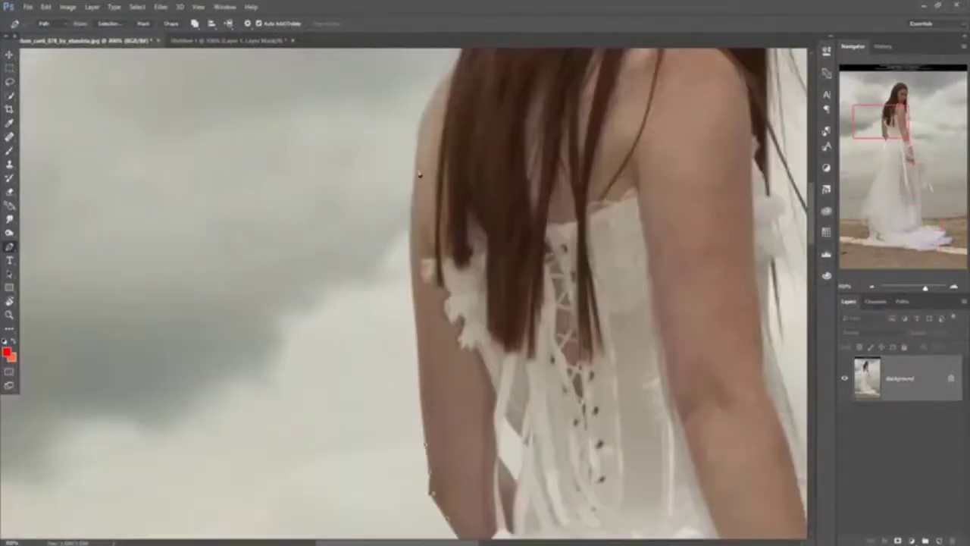
scroll(448, 102, "up", 5)
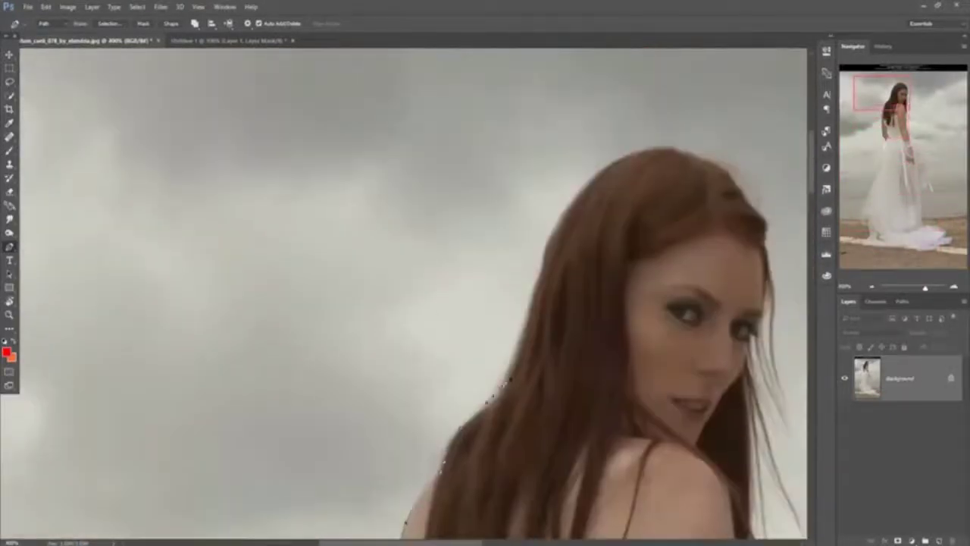
left_click(751, 466)
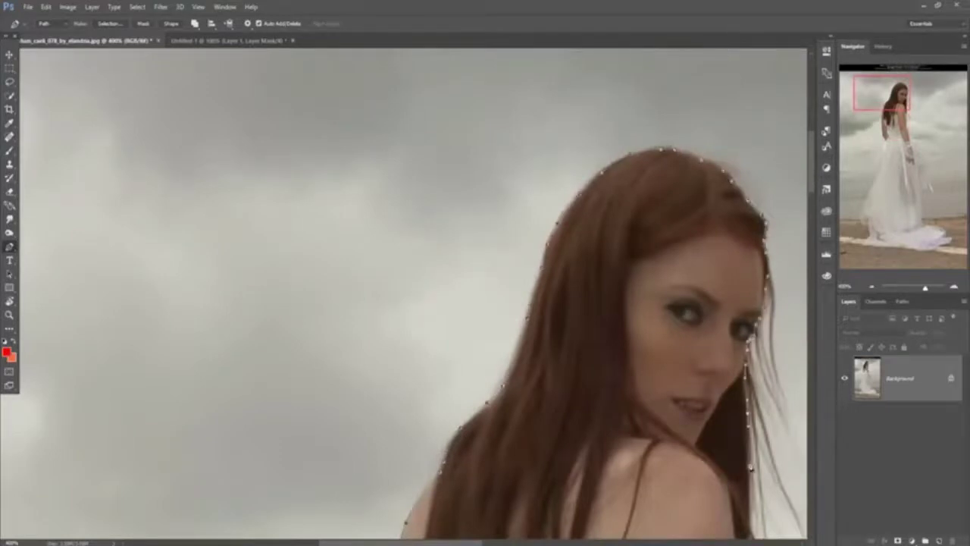
- Extend the path down past the hair and arm on the right, following the upper edge of the puffed skirt
left_click_drag(751, 469, 584, 128)
left_click(604, 292)
left_click(481, 299)
mouse_move(603, 409)
left_mouse_down()
mouse_move(434, 111)
mouse_move(306, 305)
left_mouse_up()
left_click(537, 349)
left_click(595, 411)
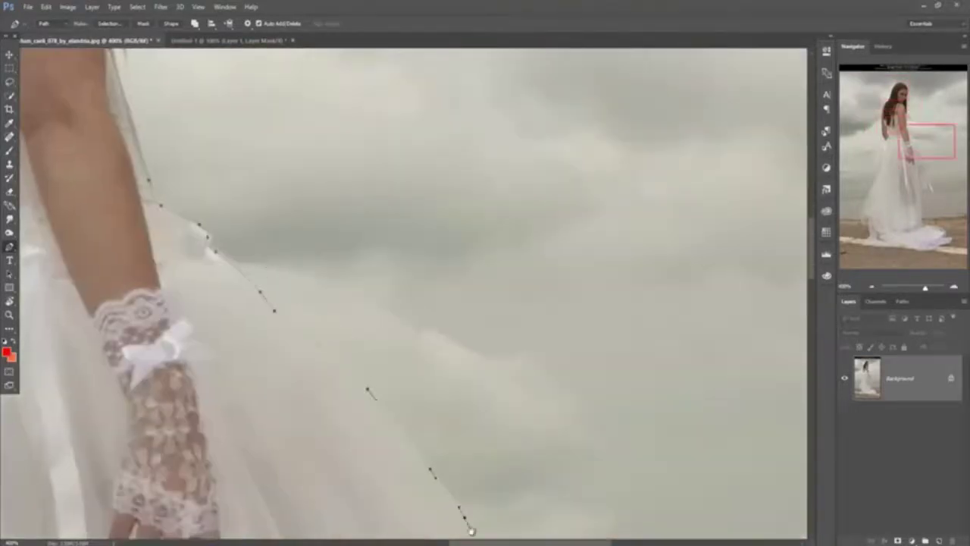
- Trace the path around the skirt's lower right folds and the hanging ribbon
scroll(470, 530, "down", 10)
left_click_drag(246, 110, 292, 196)
left_click(266, 272)
left_click(240, 316)
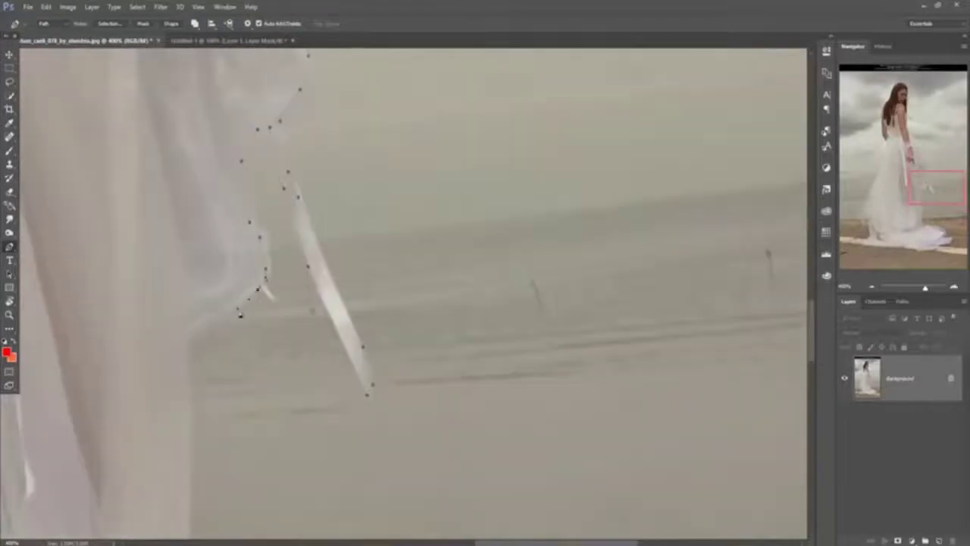
left_click(208, 325)
left_click(194, 341)
- Finish the path down the skirt's right side and around the train, and convert it to a selection
left_click_drag(196, 343, 229, 76)
left_click_drag(228, 195, 228, 217)
scroll(334, 379, "down", 10)
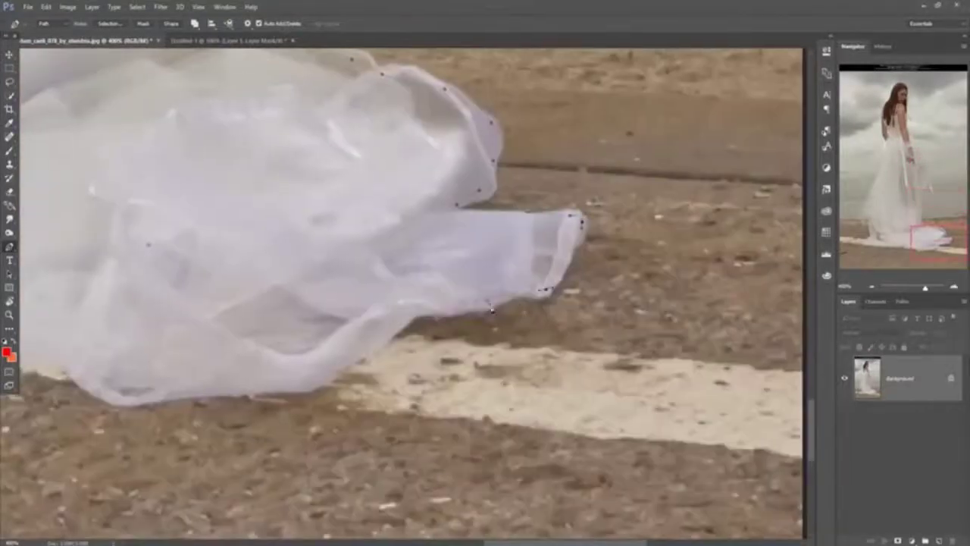
scroll(423, 267, "left", 3)
key("ctrl+0")
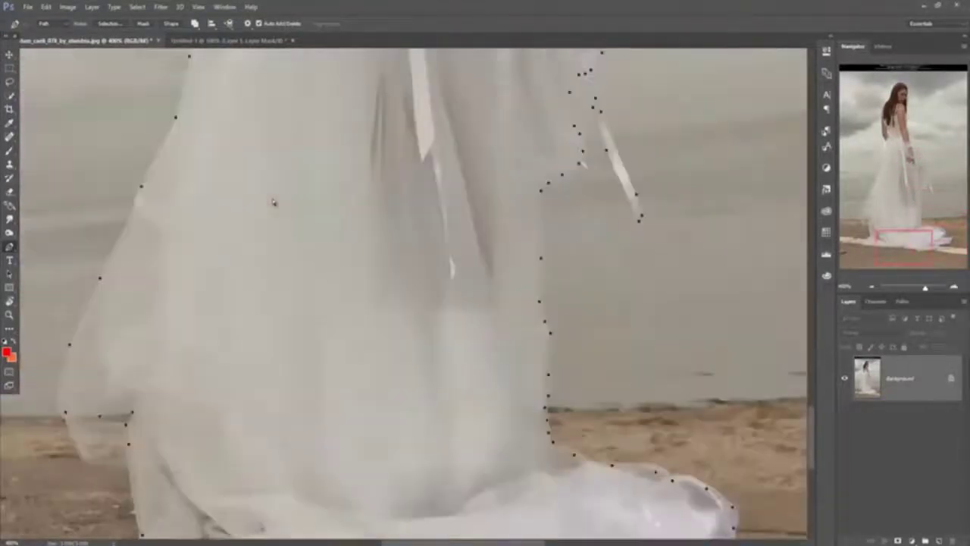
right_click(384, 220)
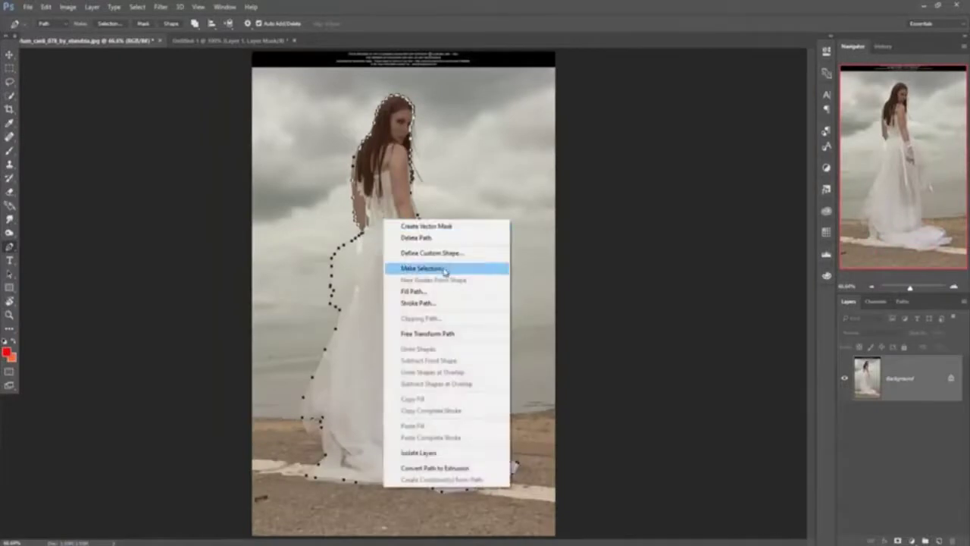
left_click(425, 268)
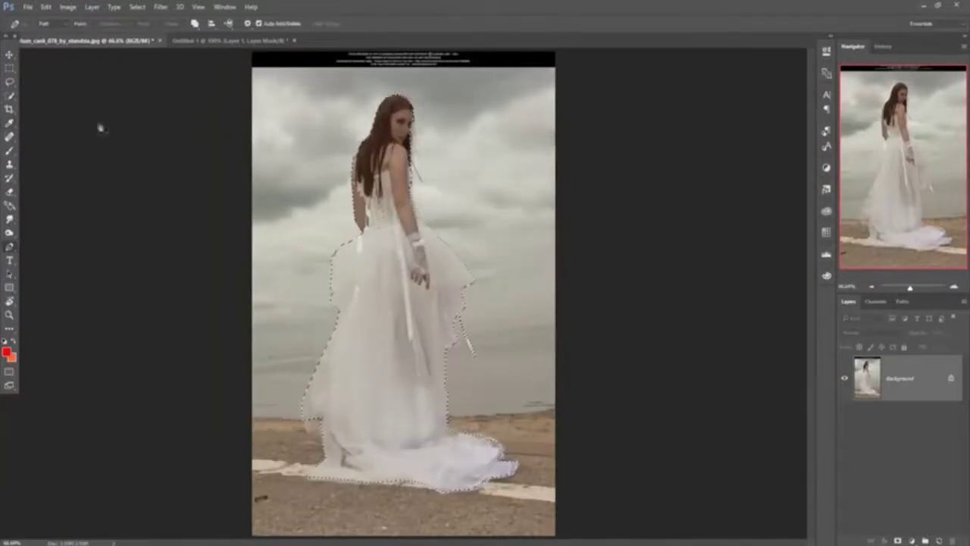
- Float the photo in its own window, copy the selected woman into the forest composite, and minimize the photo
left_click(9, 55)
left_click_drag(63, 44, 552, 113)
left_click_drag(618, 235, 429, 239)
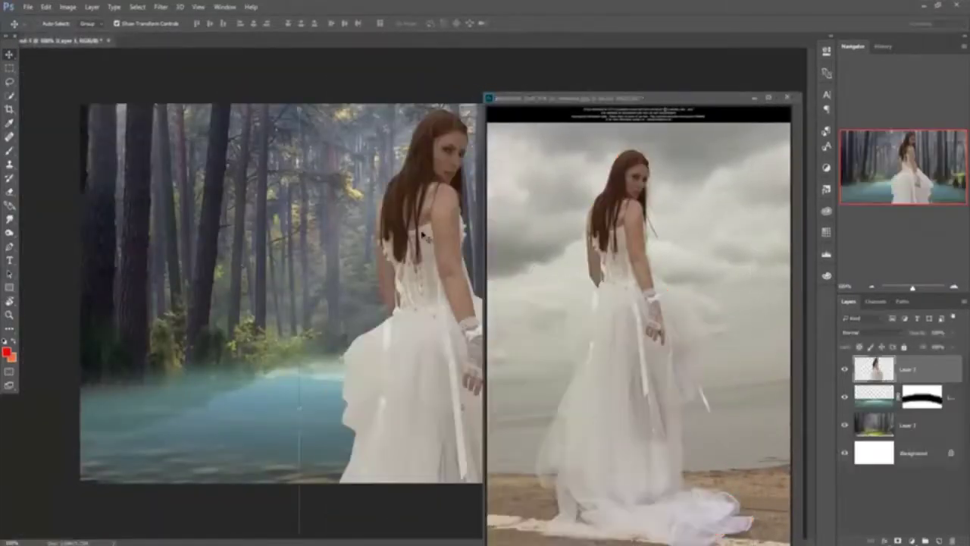
left_click(755, 98)
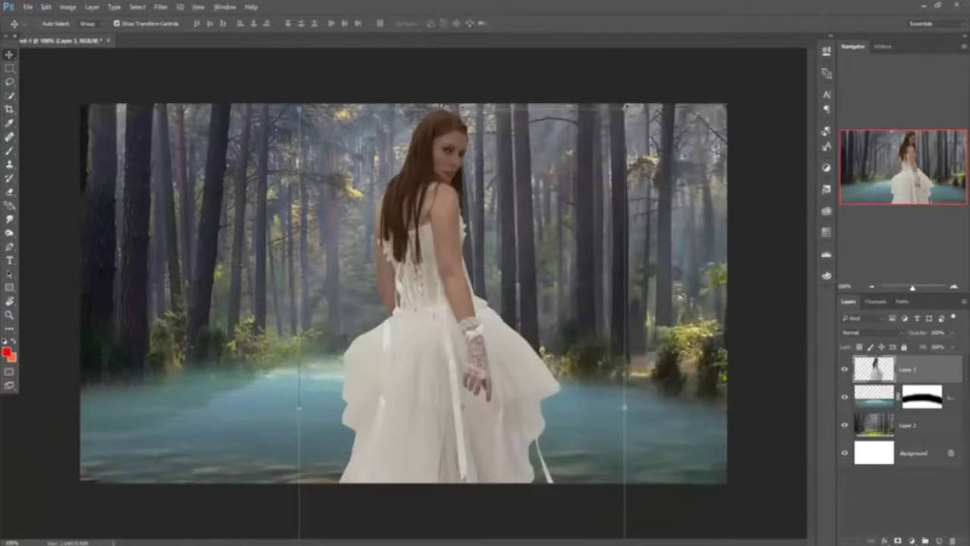
- Scale the woman layer to about 61%, place her standing in the water just left of center, and apply the transformation
key("ctrl+t")
left_click_drag(624, 107, 559, 227)
left_click_drag(441, 348, 392, 222)
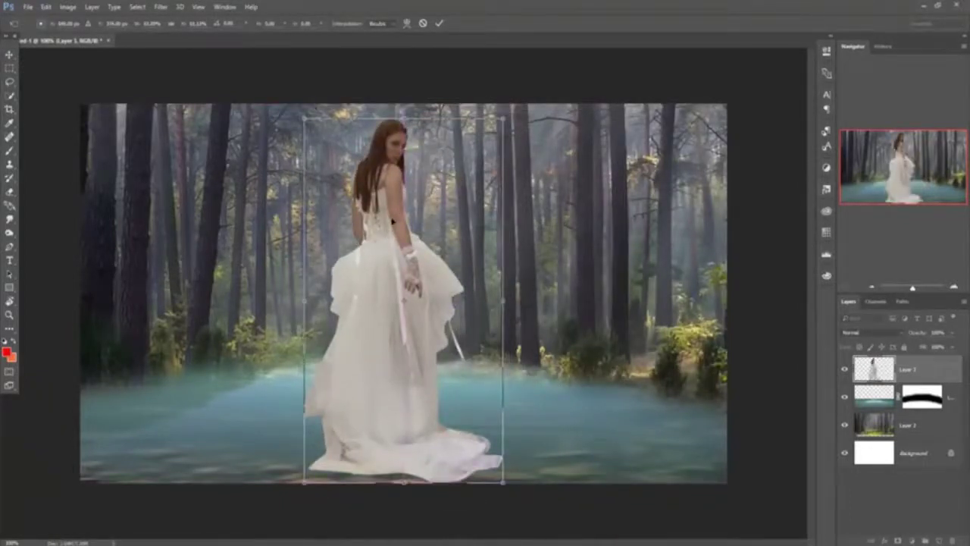
left_click_drag(381, 319, 393, 319)
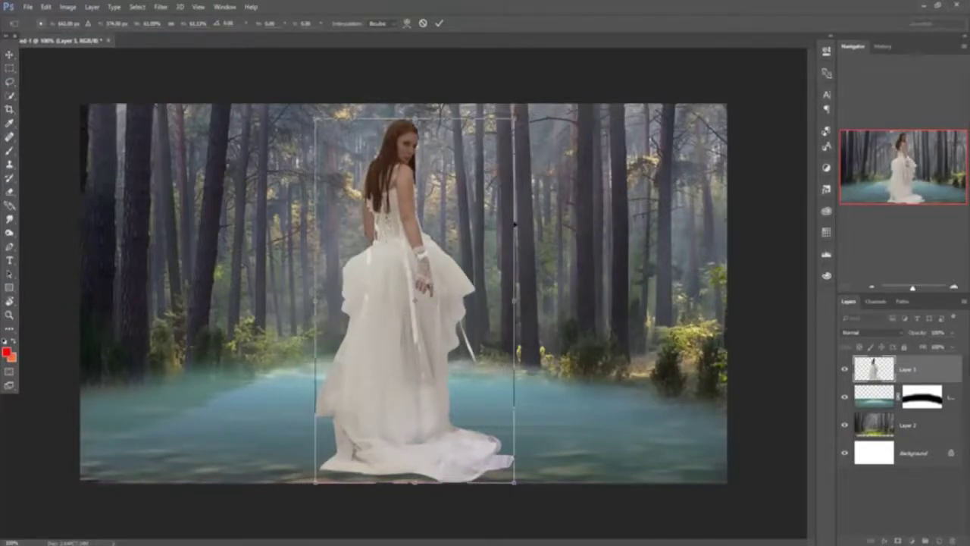
left_click(439, 23)
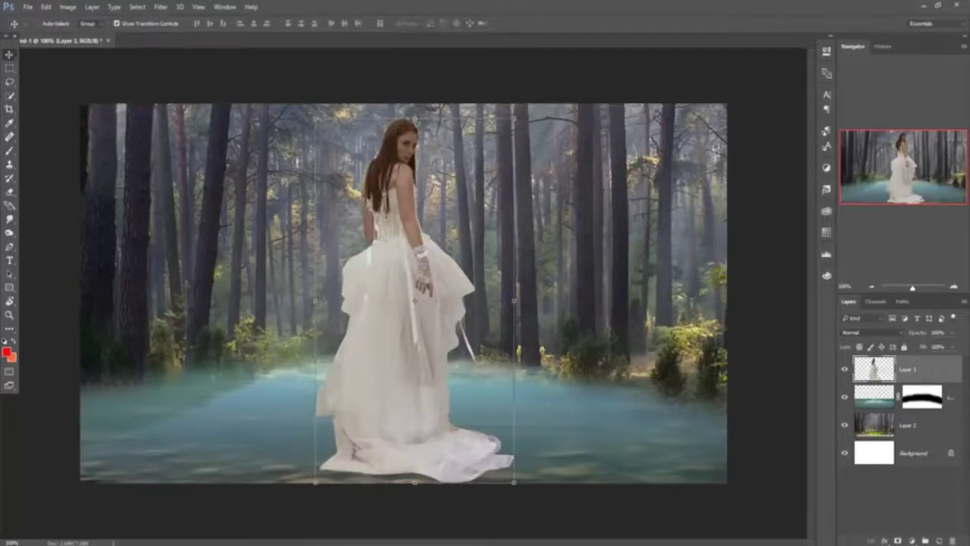
- Float the water splash photo in its own window, copy it into the composite as a new layer, and minimize it
left_click_drag(190, 43, 433, 106)
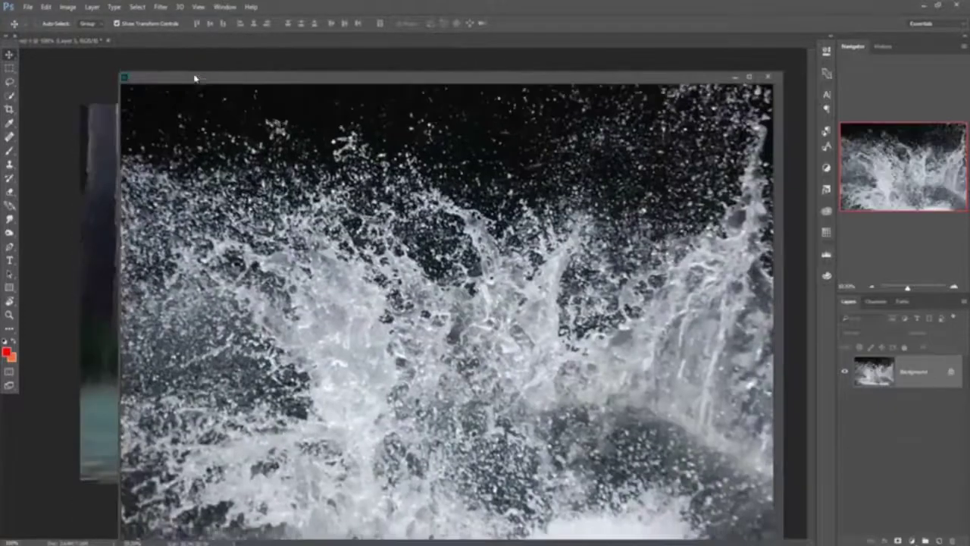
left_click_drag(590, 273, 281, 273)
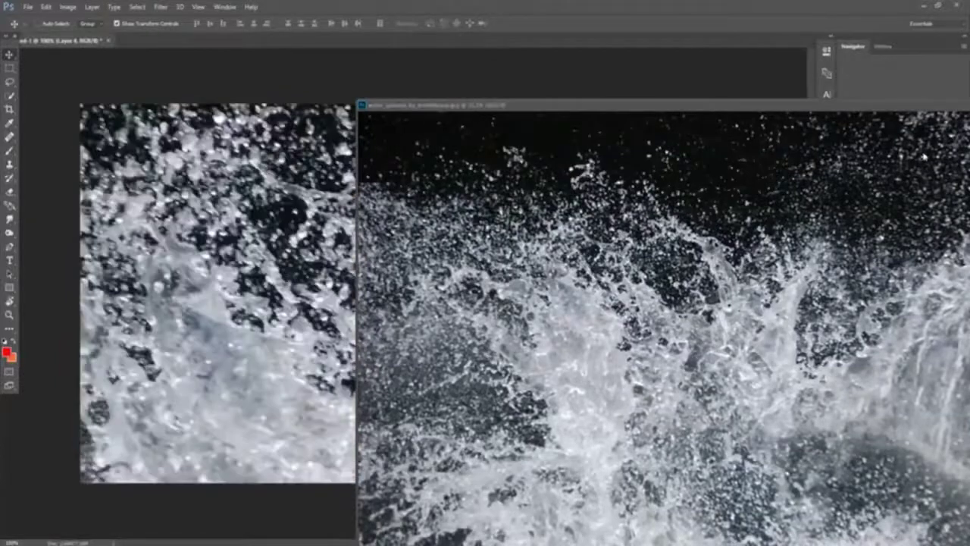
left_click_drag(923, 107, 557, 162)
left_click(605, 158)
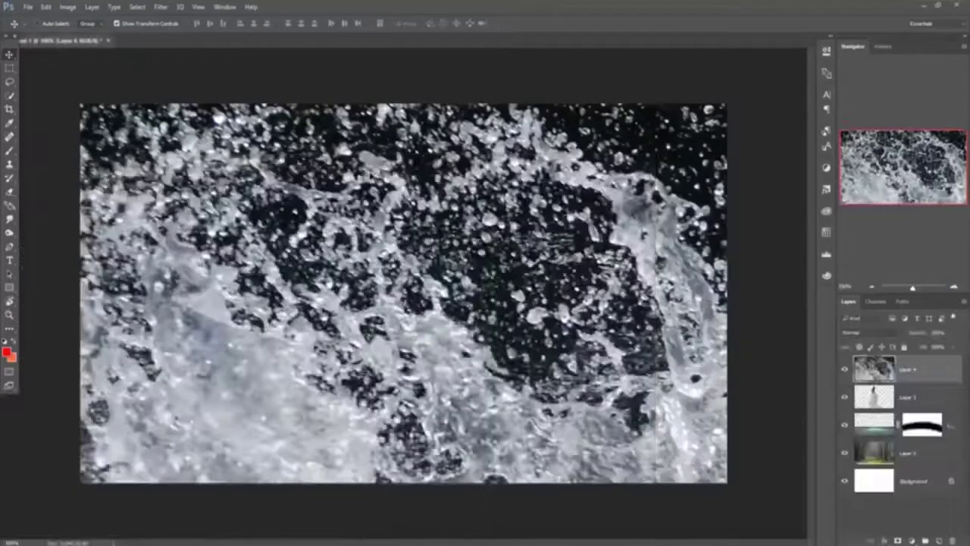
- Shrink the splash layer, position it over the lower half of the dress and the water, and apply the transformation
left_click_drag(462, 235, 590, 364)
left_click_drag(65, 109, 323, 271)
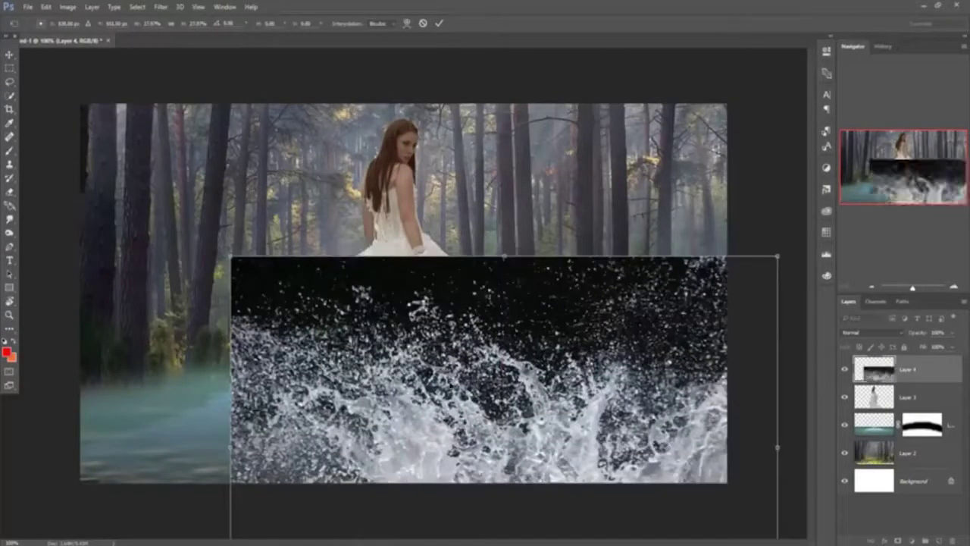
left_click_drag(231, 257, 266, 281)
left_click_drag(470, 421, 352, 471)
left_click_drag(400, 422, 393, 413)
left_click(439, 22)
- Set the splash layer's blend mode to Lighter Color and move it up around the lower half of the dress
left_click(872, 332)
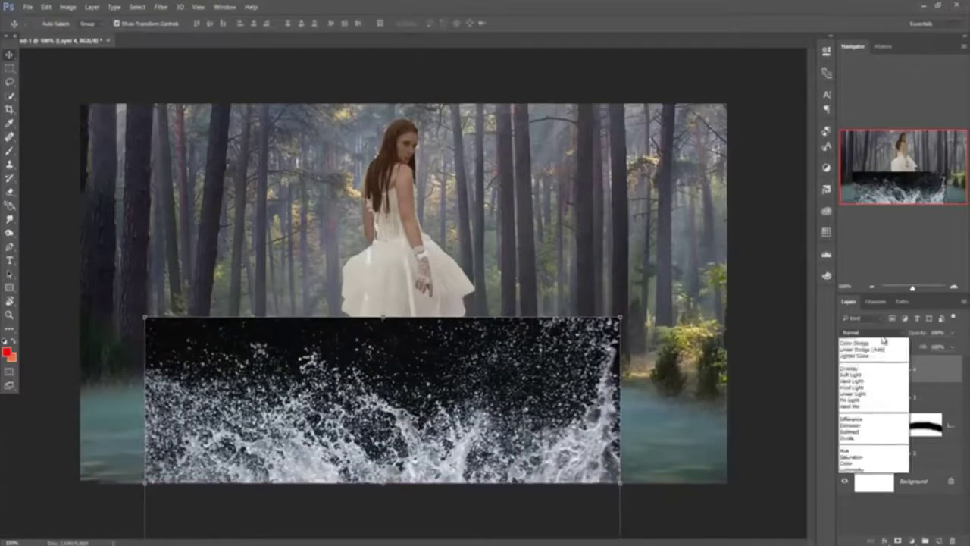
left_click(855, 423)
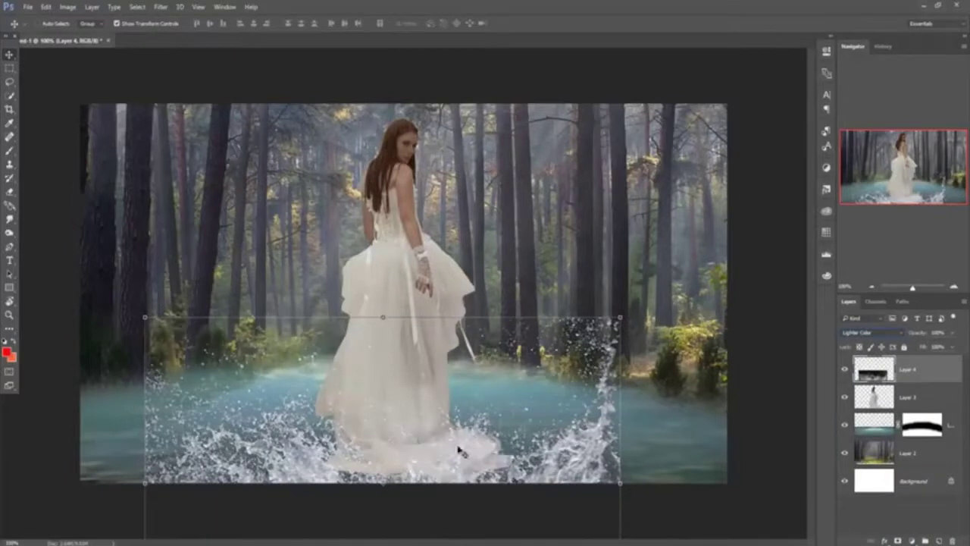
left_click_drag(455, 464, 464, 432)
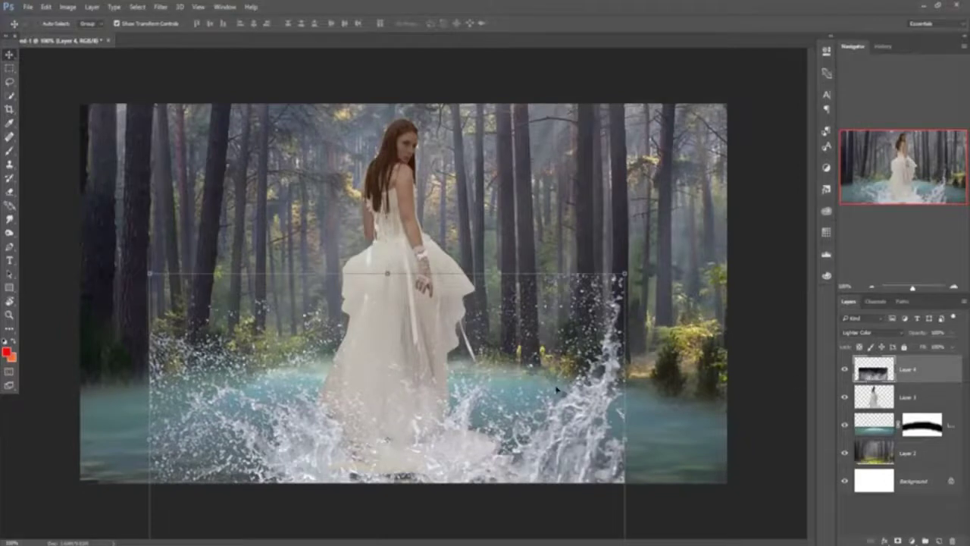
left_click_drag(471, 428, 460, 427)
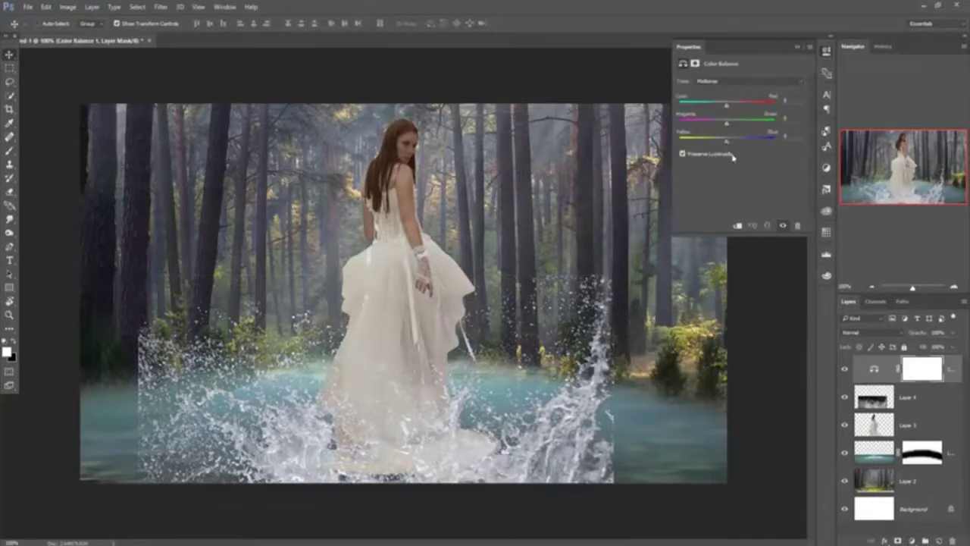
left_click(798, 48)
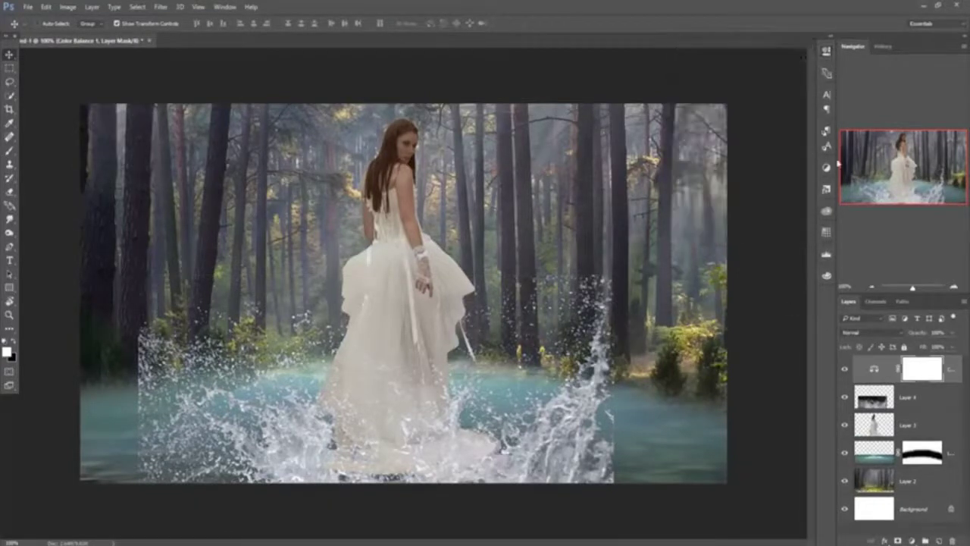
left_click(953, 375)
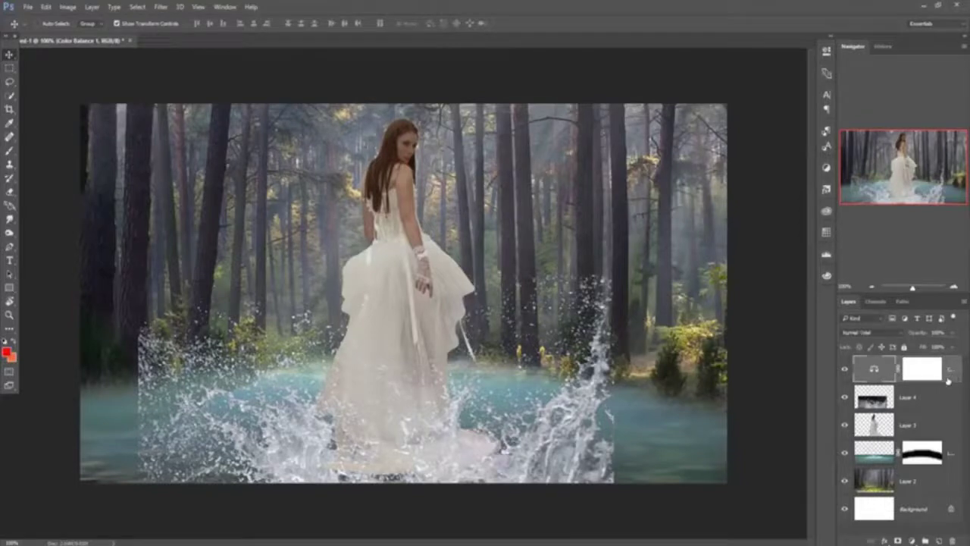
key("Delete")
- Add a Color Balance adjustment clipped to the woman layer and shift its midtones toward cyan and blue
left_click(930, 401)
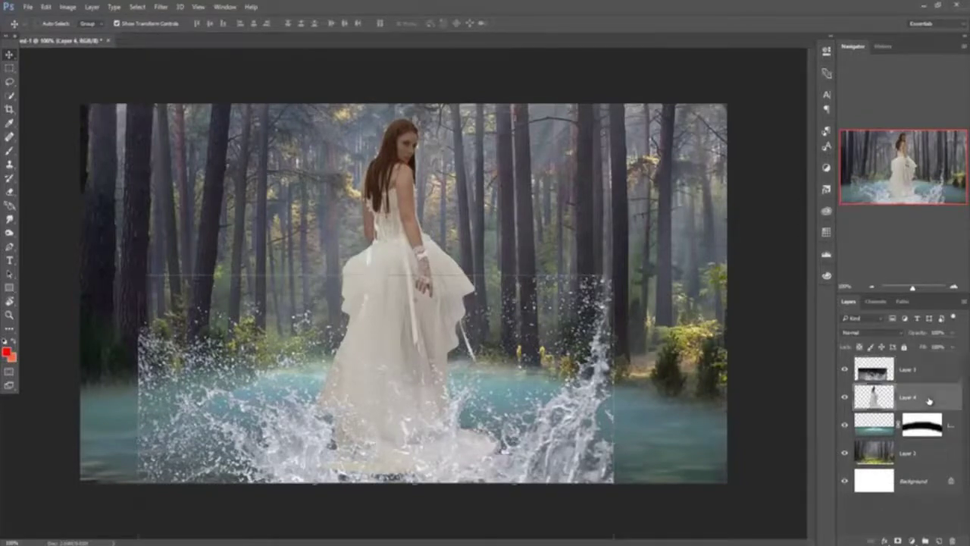
left_click(912, 541)
left_click(878, 424)
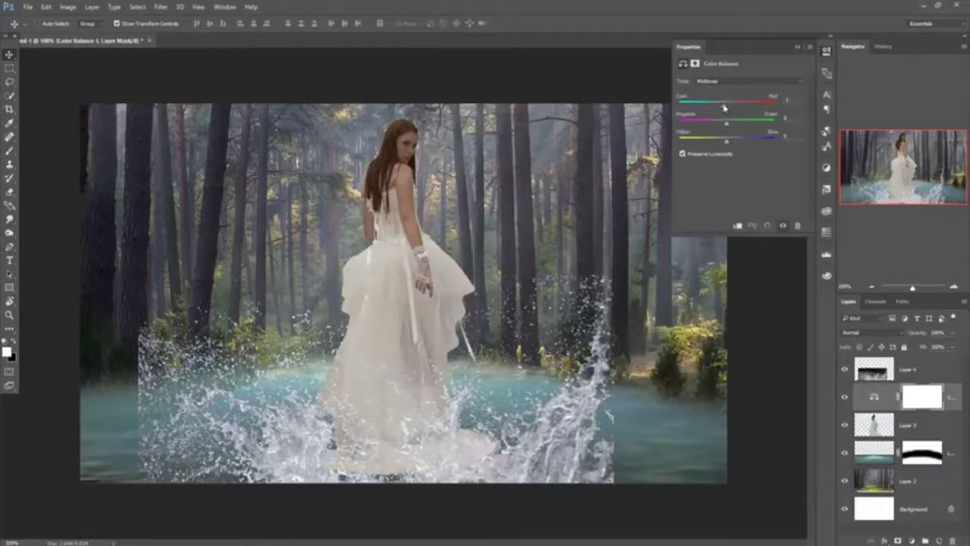
left_click(737, 227)
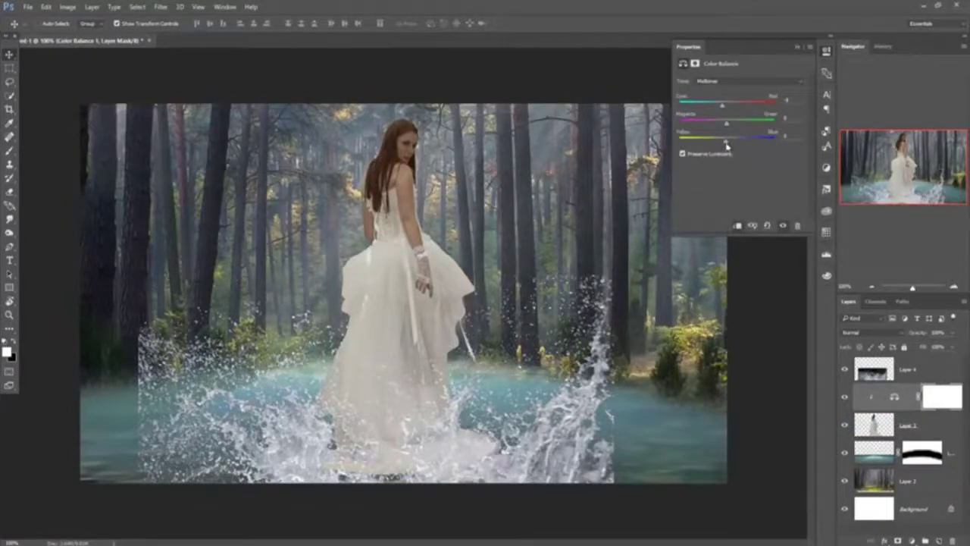
left_click_drag(726, 145, 739, 147)
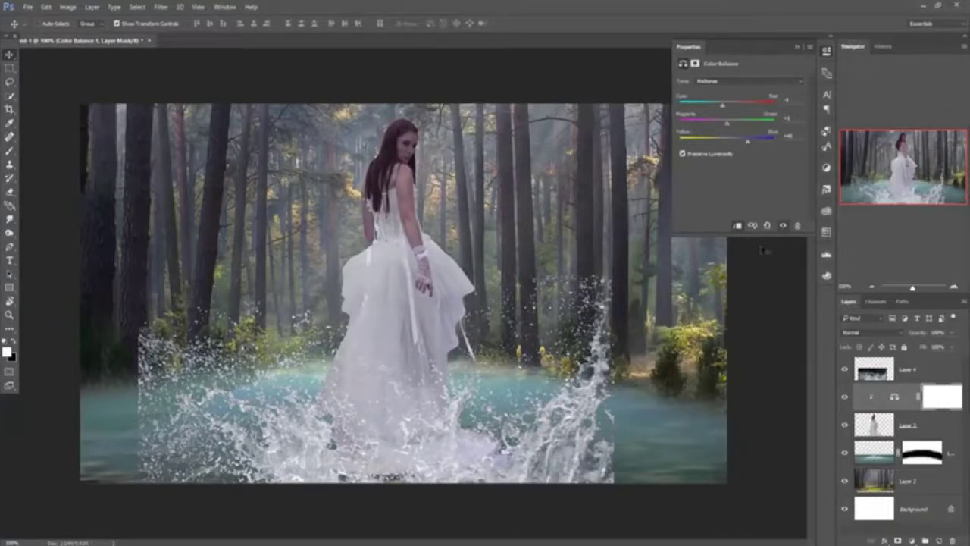
left_click(796, 47)
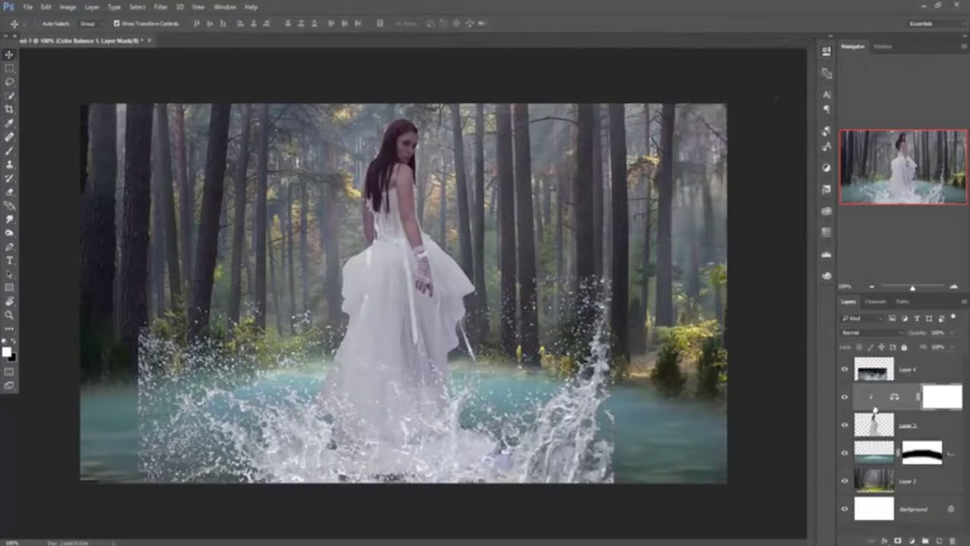
- Add a layer mask to the splash layer and paint black with a splatter brush to hide its hard side edges
left_click_drag(927, 403, 923, 370)
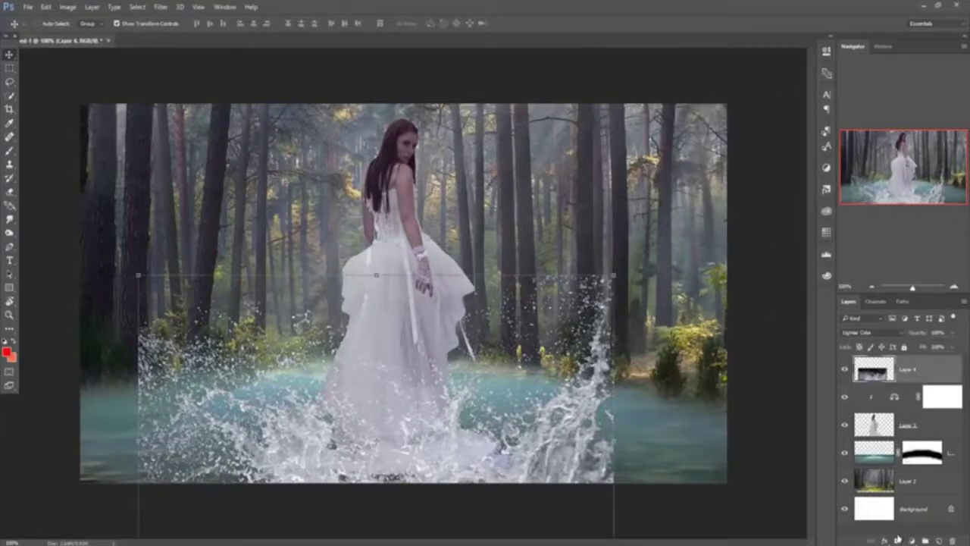
left_click(10, 150)
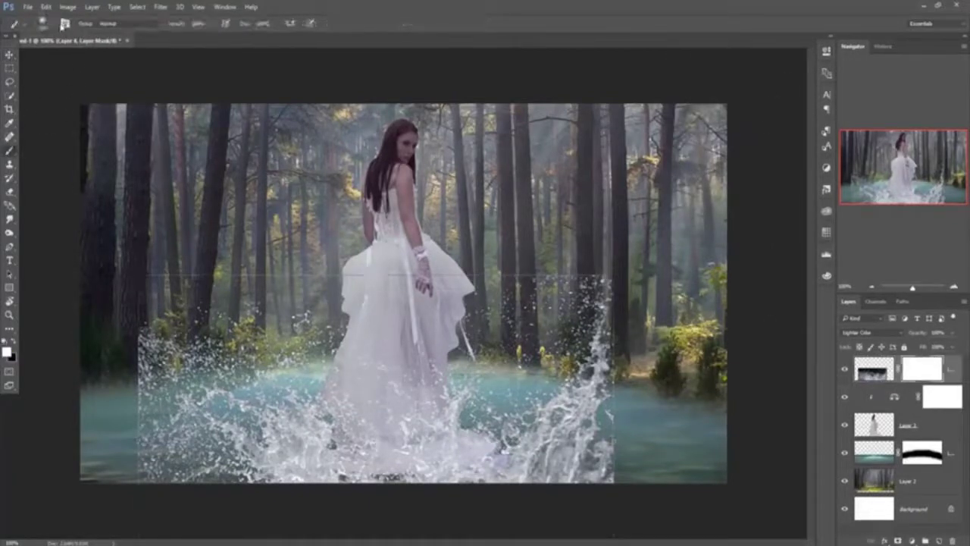
left_click(50, 28)
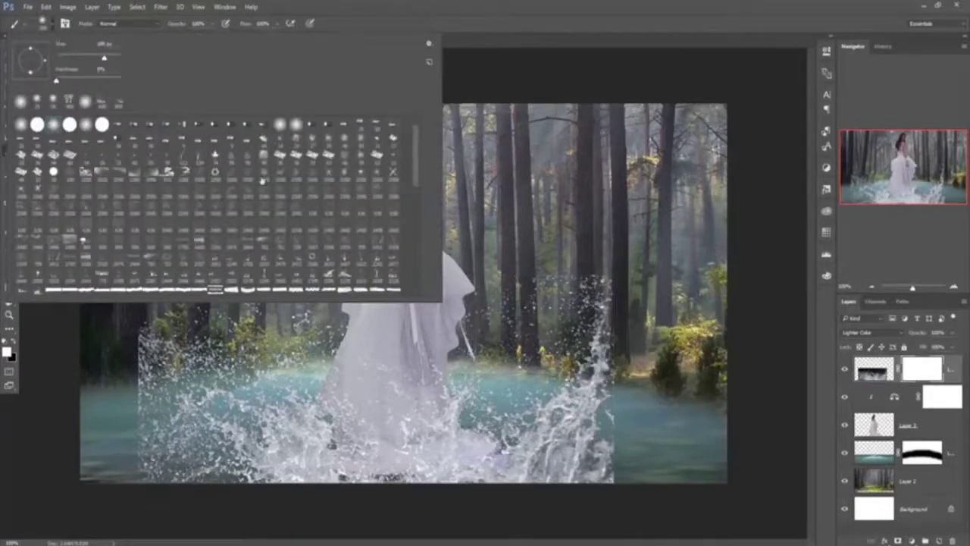
left_click(314, 177)
left_click(601, 4)
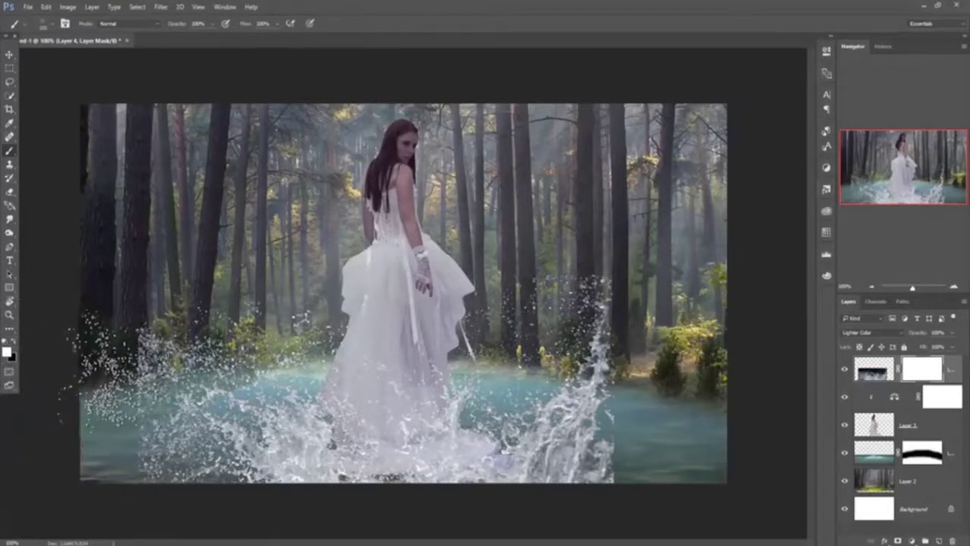
key("x")
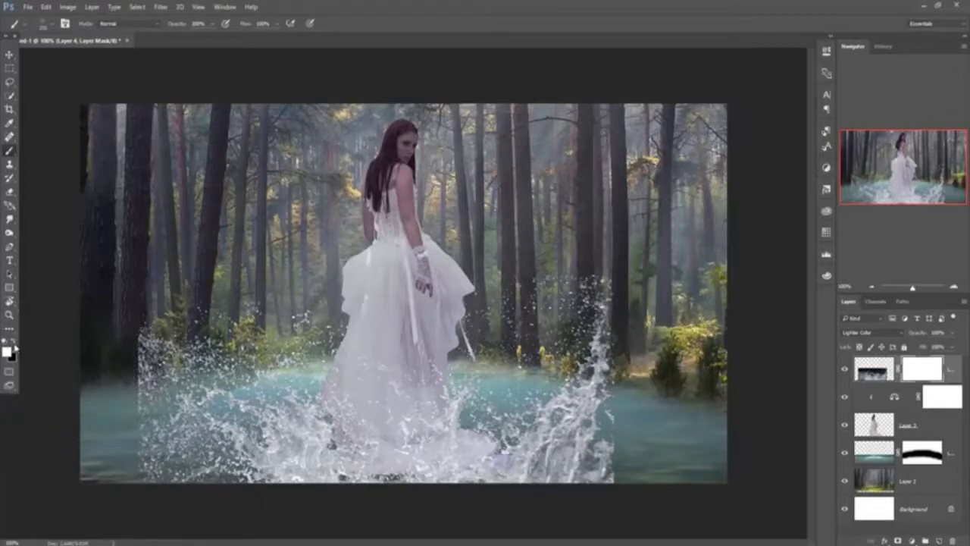
left_click(126, 352)
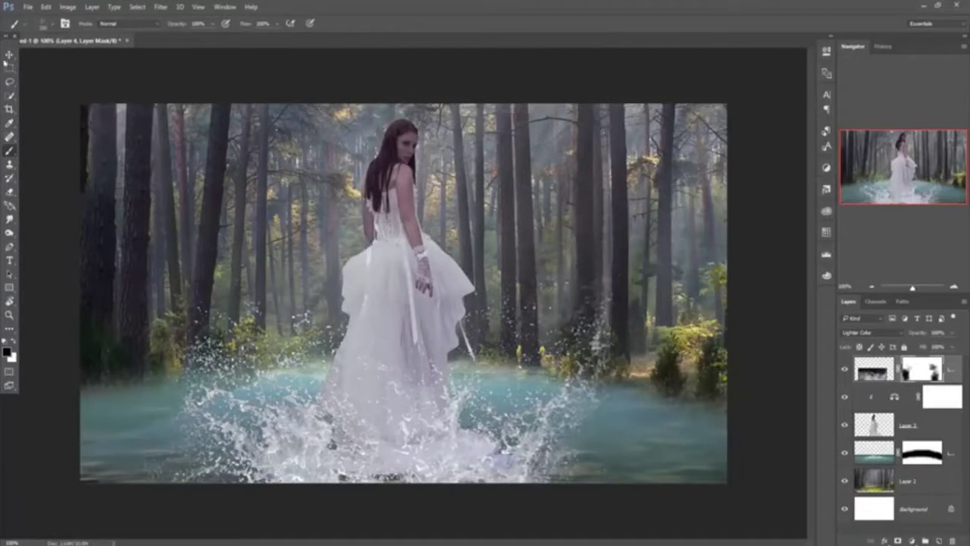
- Merge the clipped Color Balance adjustment with the woman layer
left_click(8, 56)
left_click(945, 424)
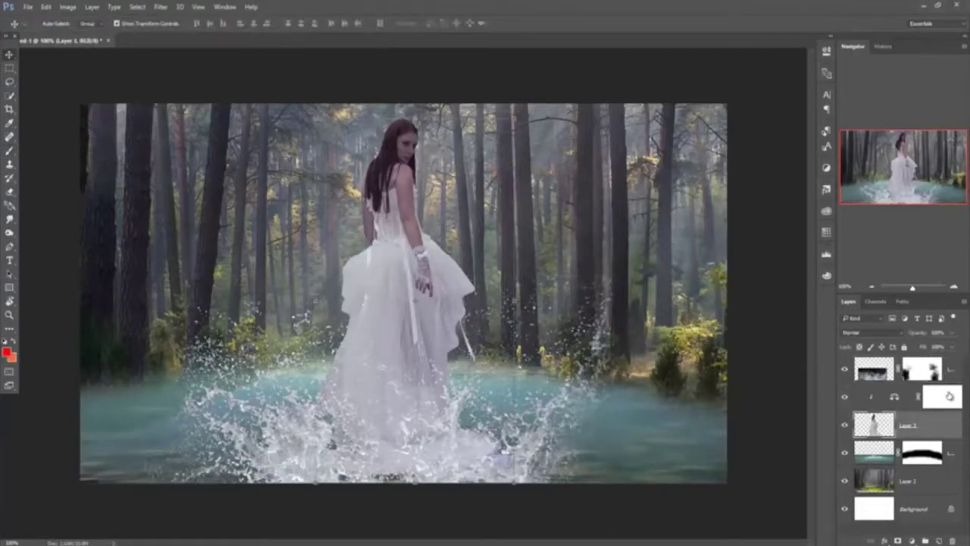
left_click(949, 395)
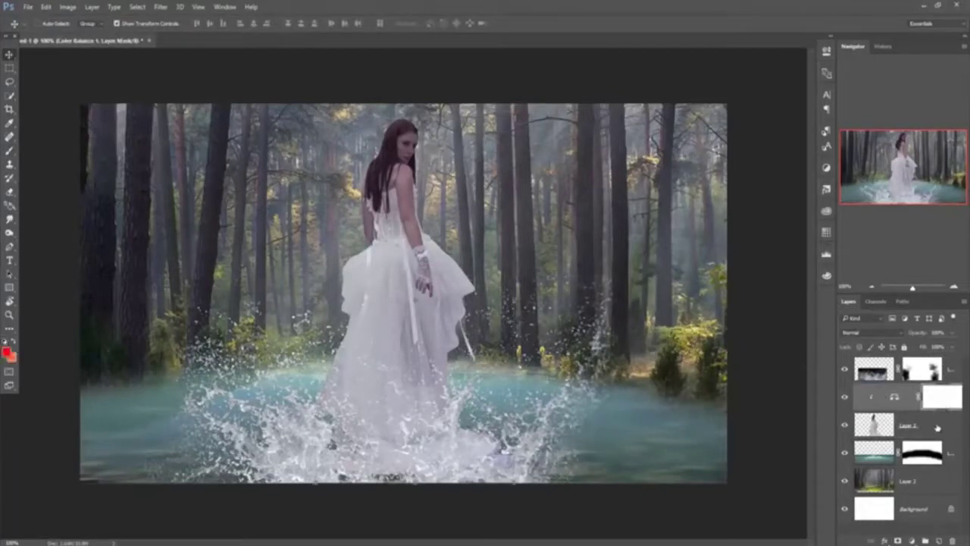
right_click(942, 408)
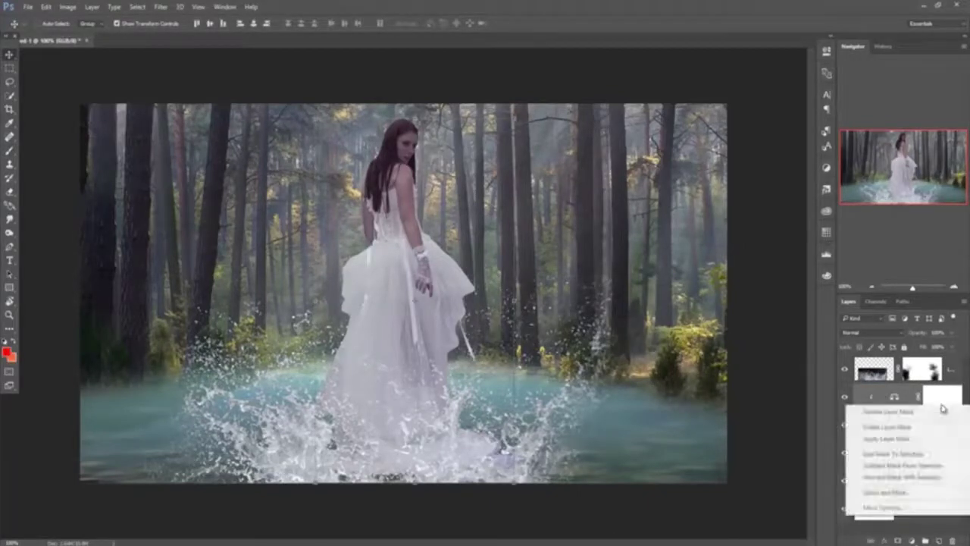
right_click(862, 391)
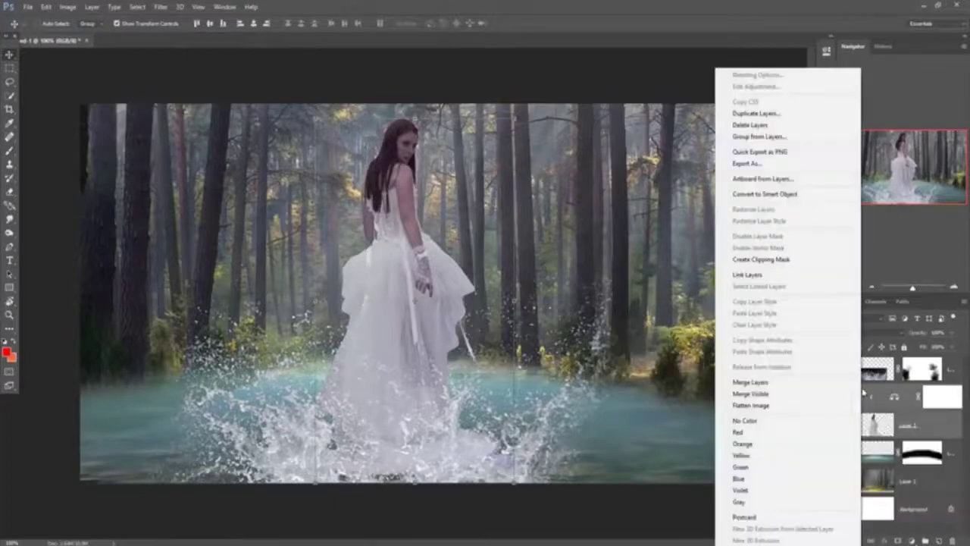
left_click(773, 385)
- Duplicate the merged woman layer and select the original below the copy
right_click(897, 402)
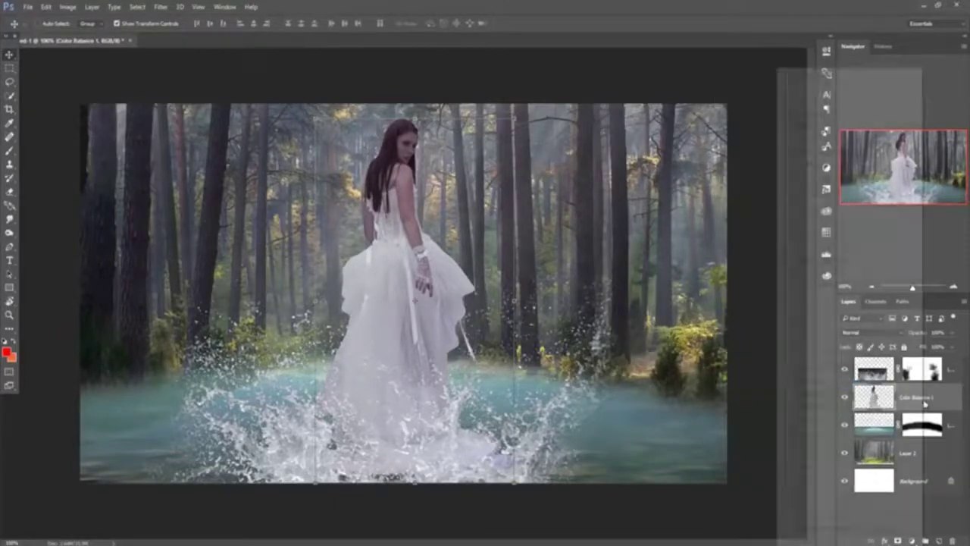
left_click(826, 114)
left_click(573, 170)
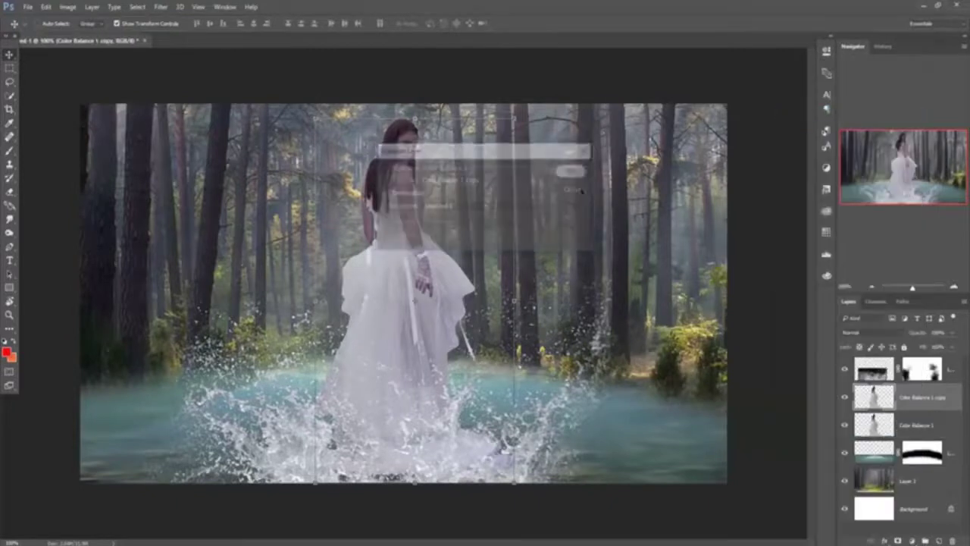
left_click(877, 430)
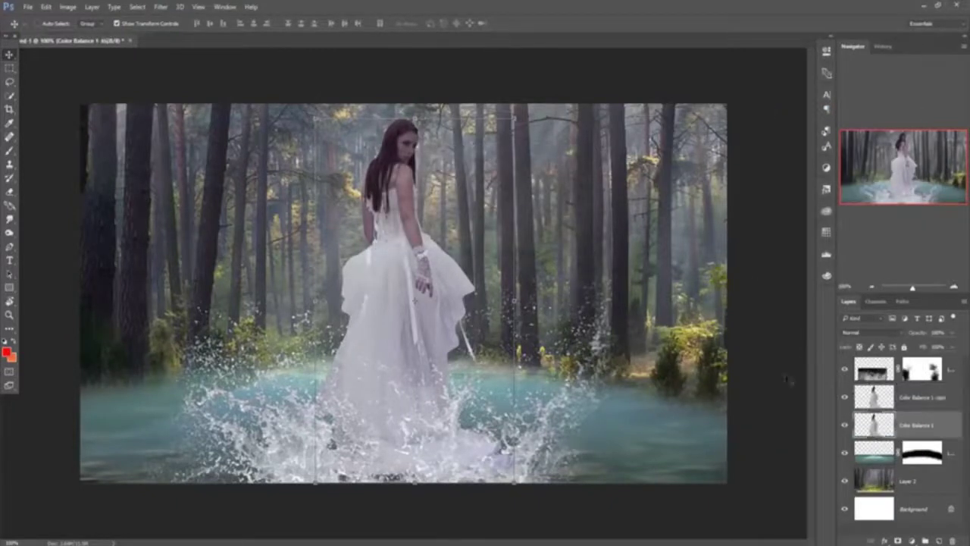
left_click(160, 7)
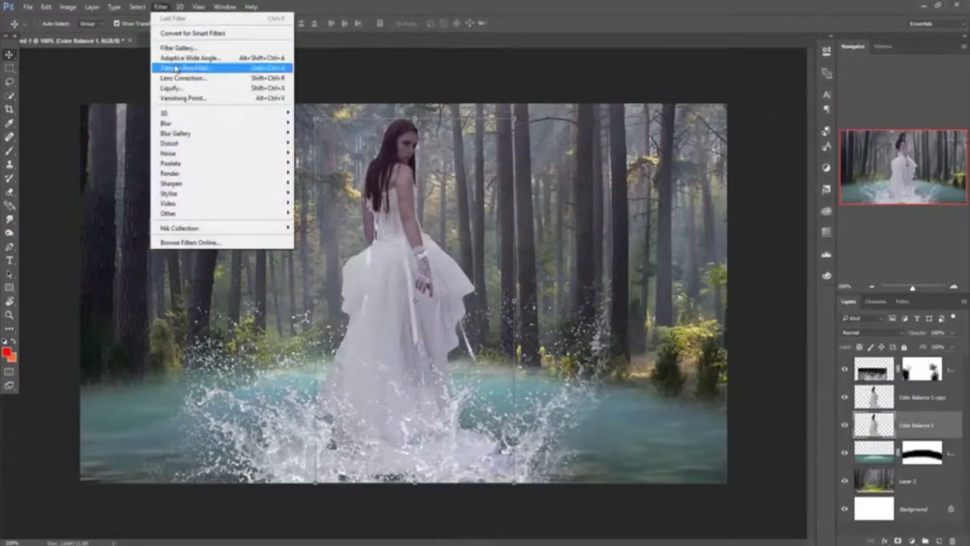
left_click(174, 68)
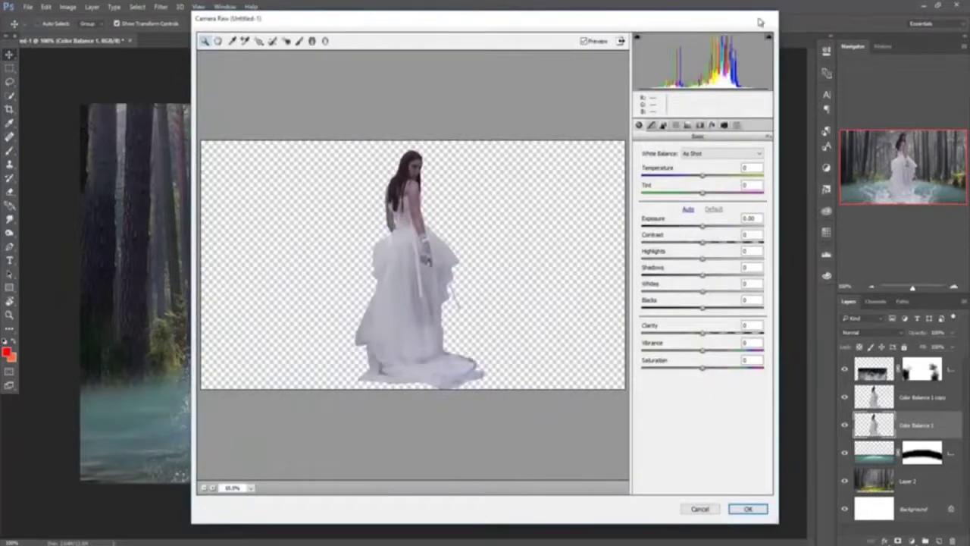
left_click(716, 512)
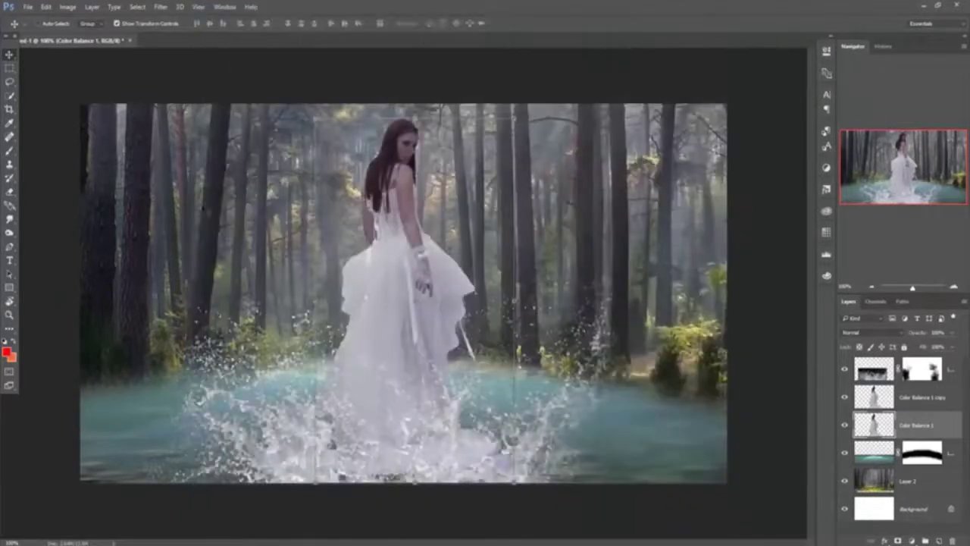
- Open the lower woman layer in Liquify and push the skirt's upper left side outward into wide flowing folds
left_click(162, 8)
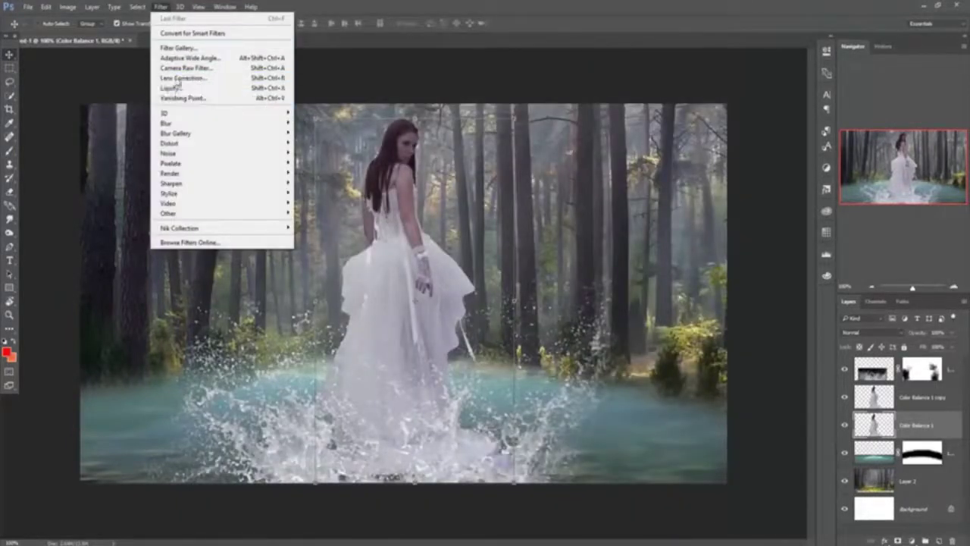
left_click(185, 89)
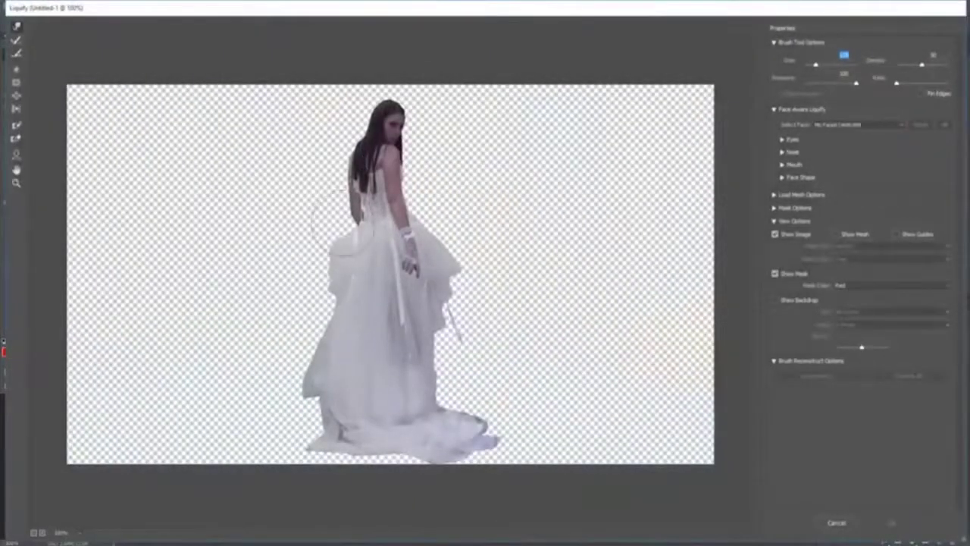
left_click_drag(350, 282, 249, 225)
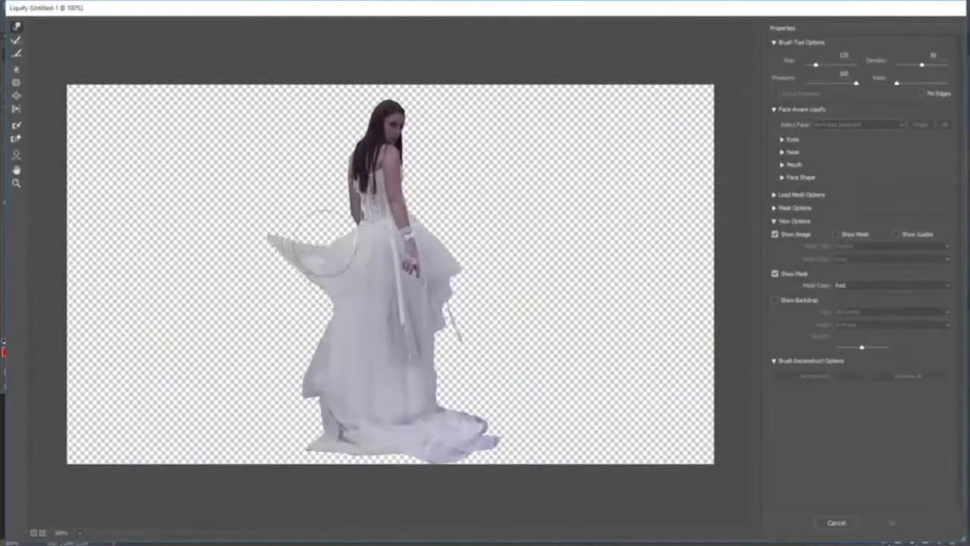
mouse_move(332, 243)
left_mouse_down()
mouse_move(266, 220)
mouse_move(313, 228)
mouse_move(259, 204)
left_mouse_up()
left_click_drag(341, 294, 274, 277)
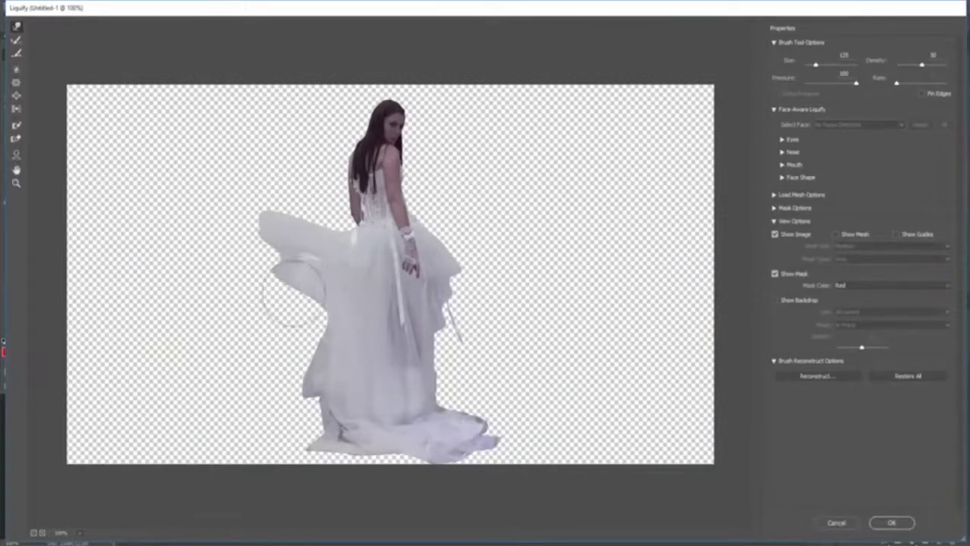
mouse_move(325, 340)
left_mouse_down()
mouse_move(202, 326)
mouse_move(307, 322)
mouse_move(301, 309)
mouse_move(224, 274)
left_mouse_up()
mouse_move(313, 309)
left_mouse_down()
mouse_move(222, 268)
mouse_move(313, 309)
mouse_move(192, 249)
left_mouse_up()
mouse_move(266, 267)
left_mouse_down()
mouse_move(157, 188)
mouse_move(267, 256)
mouse_move(223, 201)
left_mouse_up()
- Push the skirt's lower left side and train outward to the left with the Liquify warp brush
mouse_move(250, 322)
left_mouse_down()
mouse_move(317, 351)
mouse_move(240, 355)
mouse_move(242, 367)
mouse_move(332, 385)
mouse_move(274, 396)
left_mouse_up()
left_click_drag(340, 396, 264, 422)
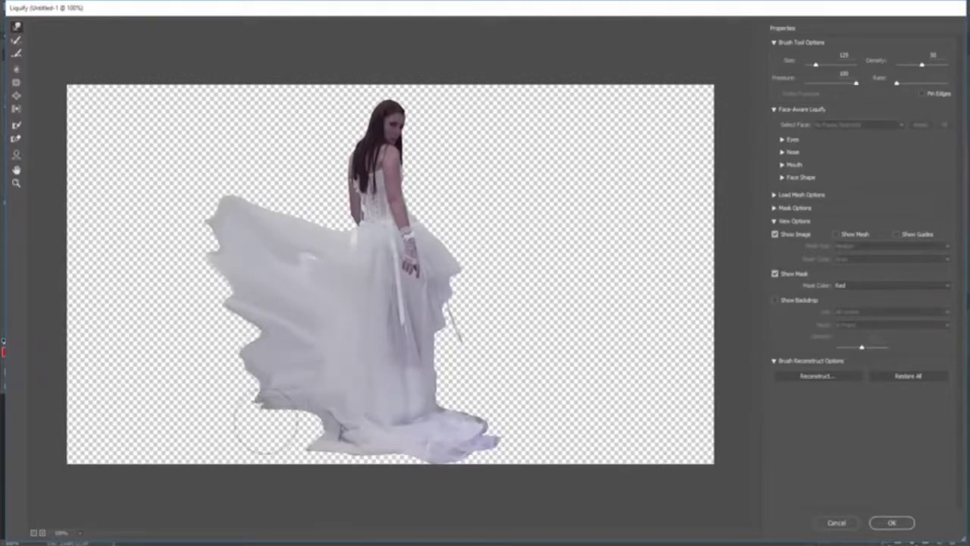
left_click_drag(361, 411, 234, 431)
mouse_move(336, 423)
left_mouse_down()
mouse_move(219, 444)
mouse_move(250, 451)
left_mouse_up()
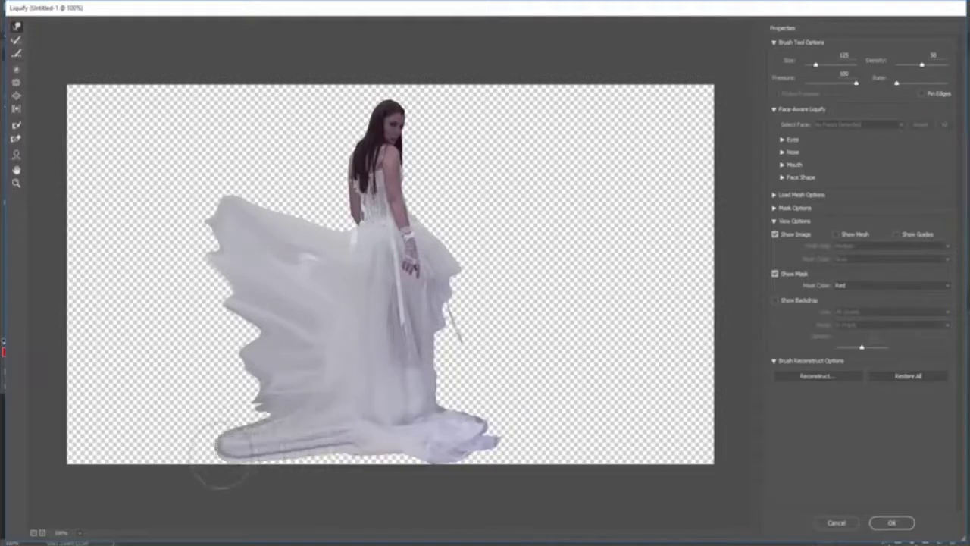
mouse_move(303, 383)
left_mouse_down()
mouse_move(265, 408)
mouse_move(152, 412)
mouse_move(227, 347)
mouse_move(95, 307)
left_mouse_up()
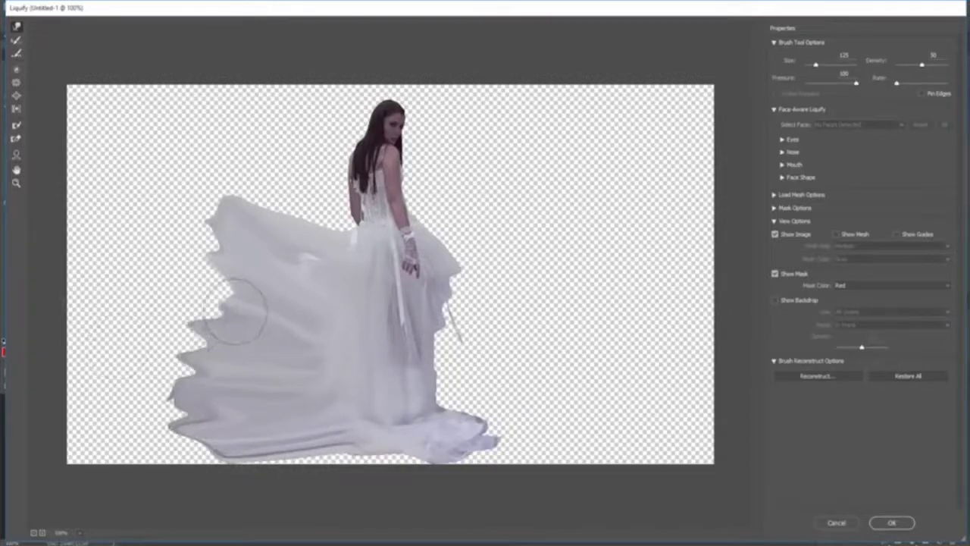
- Push the skirt's left edge farther outward and its upper corner upward with the Liquify warp brush
left_click_drag(237, 313, 151, 280)
mouse_move(273, 280)
left_mouse_down()
mouse_move(161, 252)
mouse_move(129, 206)
left_mouse_up()
left_click_drag(200, 292, 83, 277)
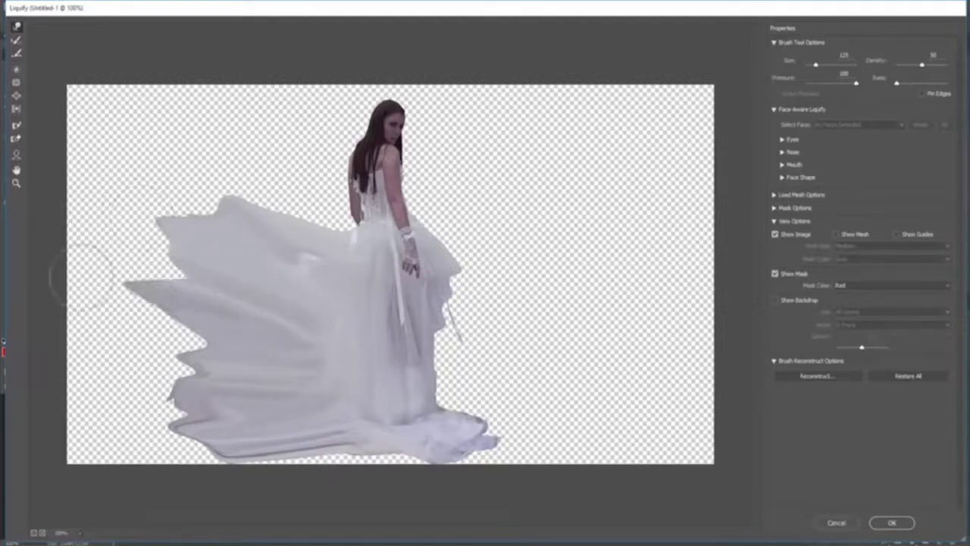
left_click_drag(232, 342, 129, 348)
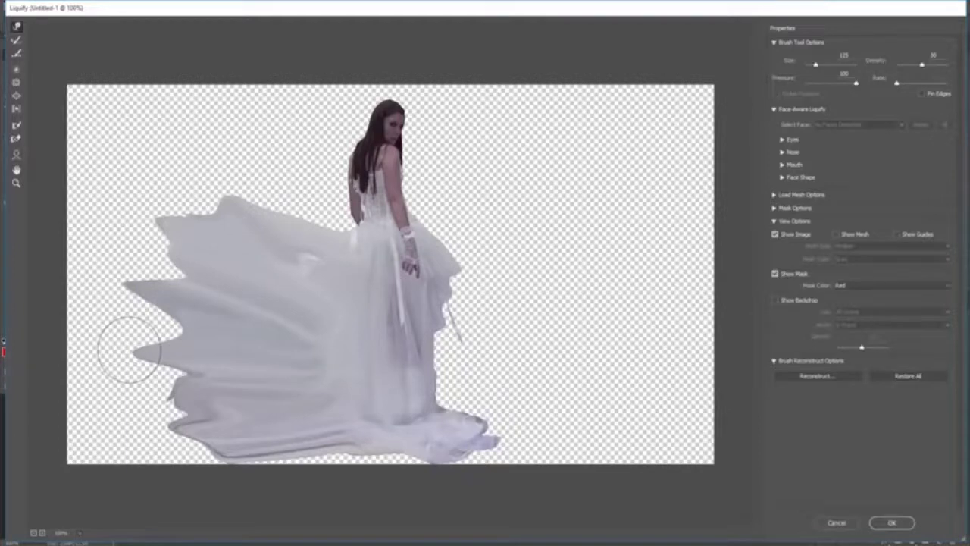
mouse_move(129, 350)
left_mouse_down()
mouse_move(204, 445)
mouse_move(125, 457)
mouse_move(112, 410)
mouse_move(193, 356)
mouse_move(144, 335)
mouse_move(192, 329)
mouse_move(95, 297)
mouse_move(200, 299)
mouse_move(134, 263)
mouse_move(199, 267)
mouse_move(140, 222)
left_mouse_up()
left_click_drag(241, 222, 174, 211)
- Pull the right side of the skirt outward into wide folds, from the train up to a raised upper corner
mouse_move(410, 375)
left_mouse_down()
mouse_move(485, 391)
mouse_move(451, 401)
mouse_move(584, 394)
mouse_move(463, 452)
mouse_move(608, 432)
left_mouse_up()
left_click_drag(476, 402, 562, 366)
left_click_drag(404, 370, 541, 337)
mouse_move(473, 322)
left_mouse_down()
mouse_move(517, 314)
mouse_move(514, 328)
mouse_move(532, 306)
left_mouse_up()
mouse_move(470, 292)
left_mouse_down()
mouse_move(531, 291)
mouse_move(510, 267)
mouse_move(463, 275)
mouse_move(550, 210)
mouse_move(453, 247)
left_mouse_up()
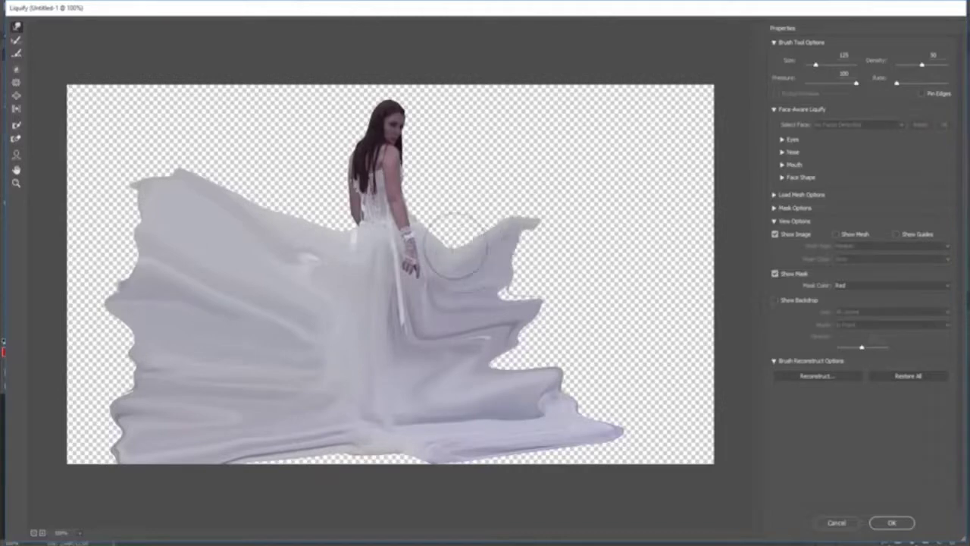
mouse_move(496, 220)
left_mouse_down()
mouse_move(513, 199)
mouse_move(474, 229)
mouse_move(588, 174)
left_mouse_up()
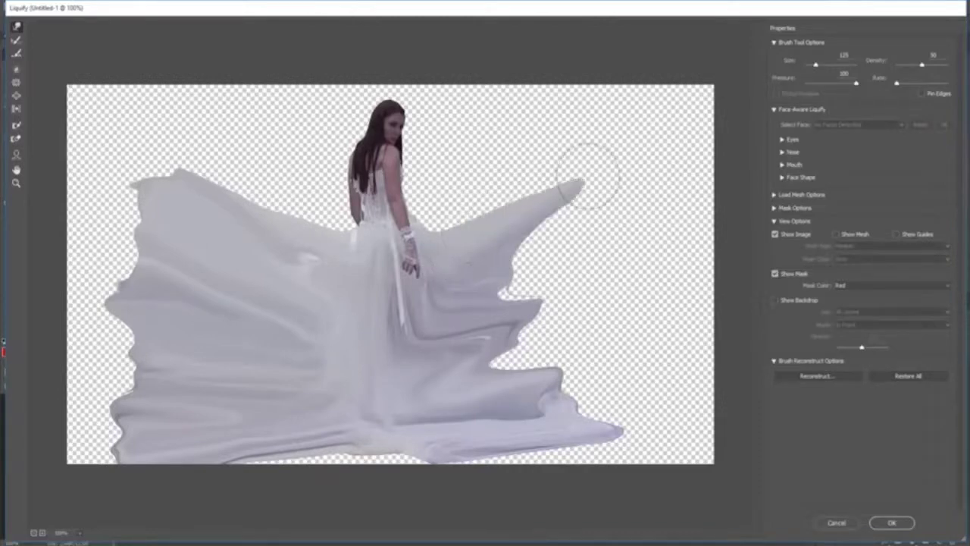
- Extend and fill out the skirt's right-hand folds toward the canvas edge, and apply the Liquify result
mouse_move(507, 263)
left_mouse_down()
mouse_move(577, 221)
mouse_move(490, 282)
mouse_move(606, 240)
mouse_move(488, 301)
mouse_move(620, 263)
mouse_move(556, 286)
mouse_move(552, 310)
mouse_move(607, 269)
left_mouse_up()
left_click_drag(515, 330, 615, 296)
left_click_drag(535, 345, 606, 325)
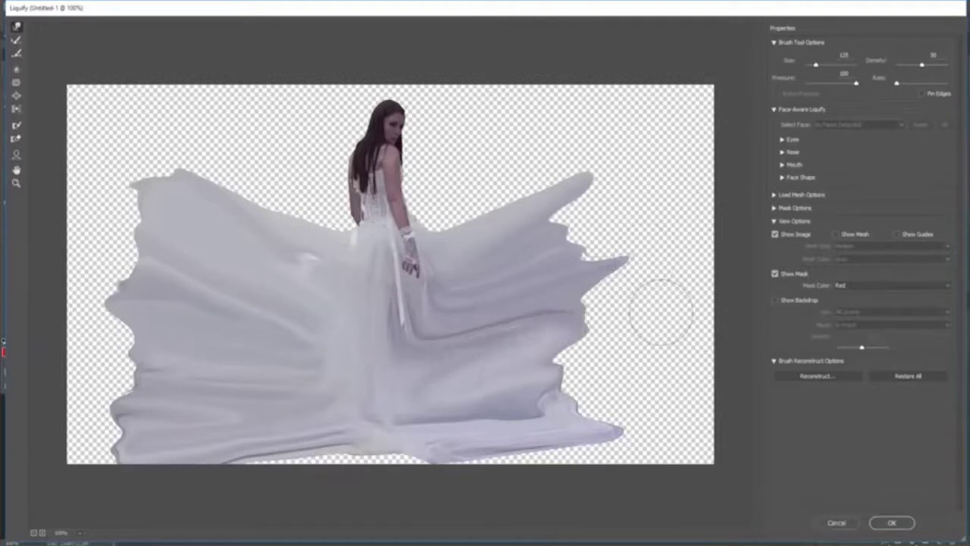
left_click_drag(565, 357, 639, 335)
mouse_move(550, 387)
left_mouse_down()
mouse_move(606, 373)
mouse_move(644, 413)
mouse_move(668, 391)
mouse_move(678, 310)
left_mouse_up()
mouse_move(533, 324)
left_mouse_down()
mouse_move(680, 226)
mouse_move(543, 220)
mouse_move(612, 157)
left_mouse_up()
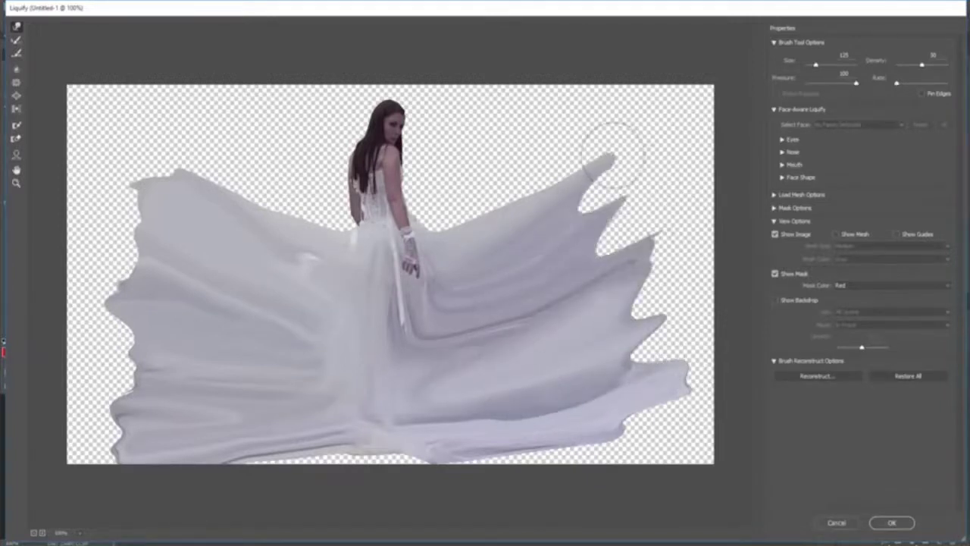
left_click_drag(548, 199, 624, 201)
mouse_move(641, 236)
left_mouse_down()
mouse_move(655, 275)
mouse_move(650, 316)
mouse_move(610, 382)
mouse_move(675, 373)
mouse_move(656, 417)
left_mouse_up()
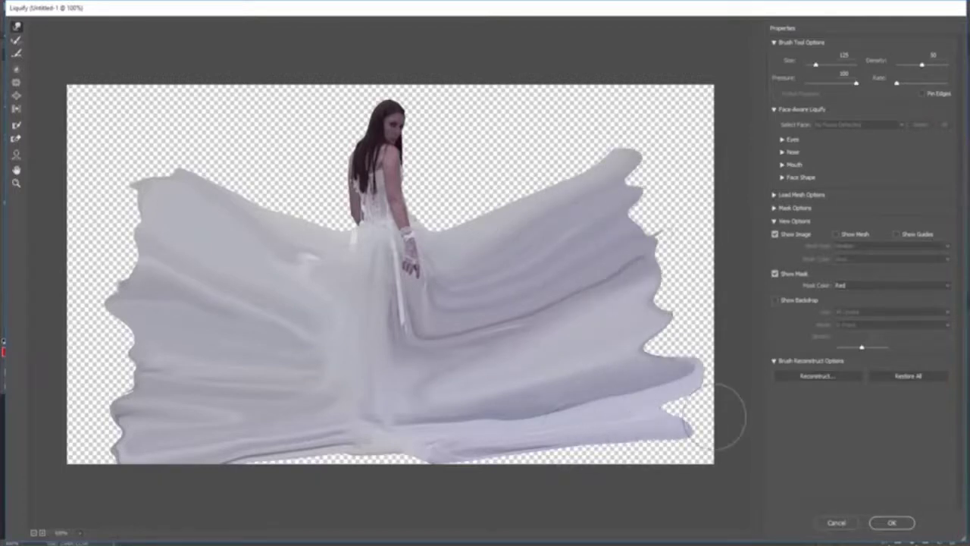
left_click(894, 523)
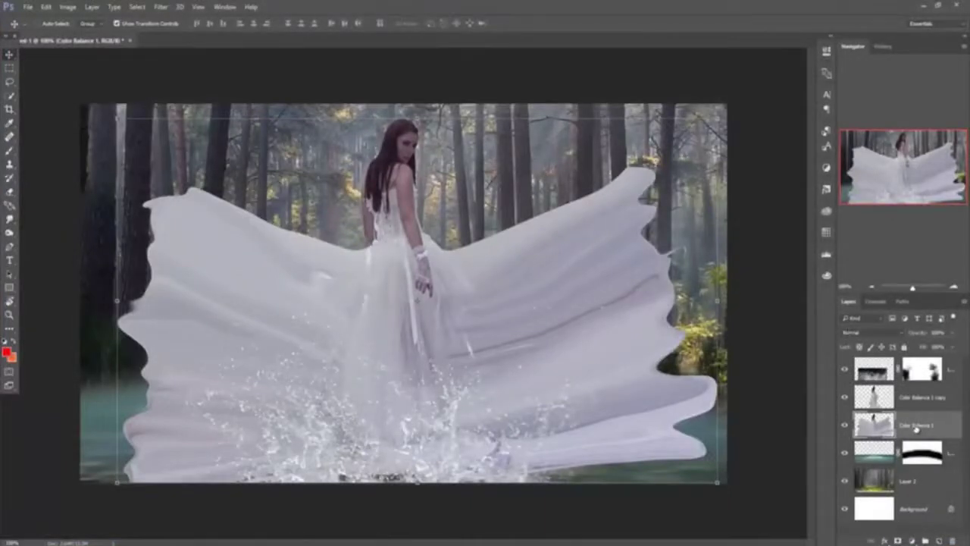
- Add a layer mask to the stretched Color Balance 1 layer and paint it black to hide the whole widened dress
left_click(897, 541)
left_click(9, 150)
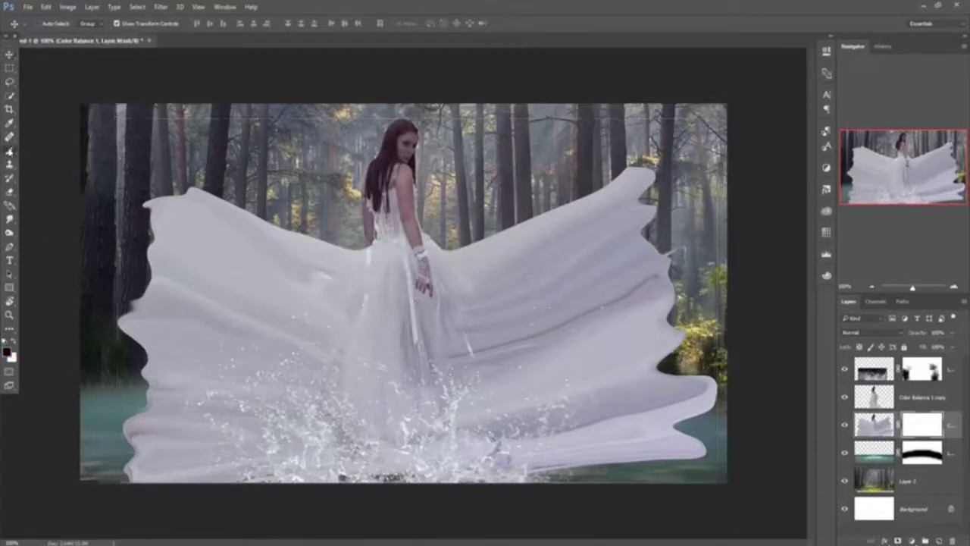
mouse_move(98, 166)
left_mouse_down()
mouse_move(204, 227)
mouse_move(303, 242)
mouse_move(106, 273)
mouse_move(561, 262)
mouse_move(553, 235)
mouse_move(622, 197)
mouse_move(497, 279)
left_mouse_up()
mouse_move(530, 250)
left_mouse_down()
mouse_move(568, 371)
mouse_move(644, 250)
mouse_move(622, 220)
mouse_move(591, 432)
left_mouse_up()
mouse_move(584, 326)
left_mouse_down()
mouse_move(303, 379)
mouse_move(152, 372)
mouse_move(182, 432)
mouse_move(99, 341)
left_mouse_up()
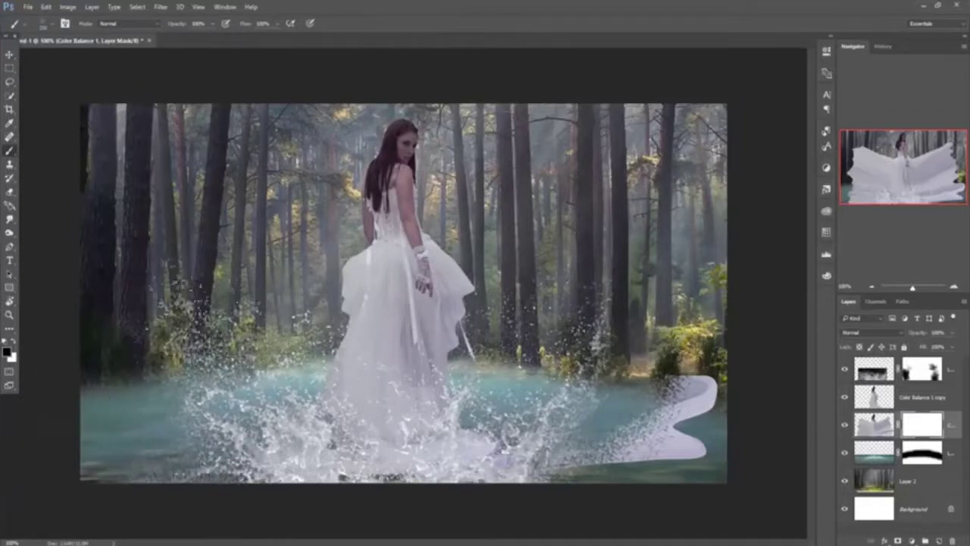
mouse_move(576, 334)
left_mouse_down()
mouse_move(667, 394)
mouse_move(698, 379)
mouse_move(645, 425)
mouse_move(591, 341)
left_mouse_up()
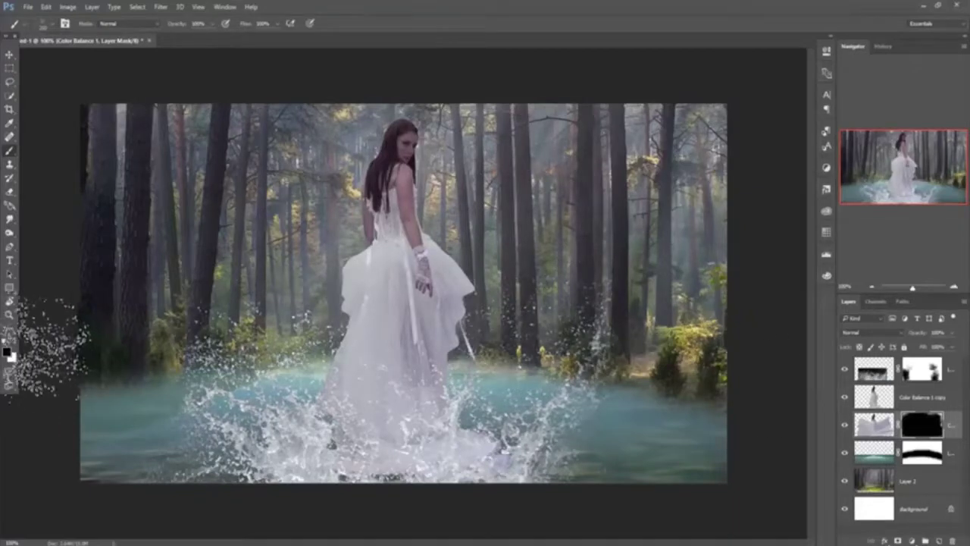
- Add a layer mask to Color Balance 1 copy and stamp black splatter over the lower left part of the skirt
left_click(923, 399)
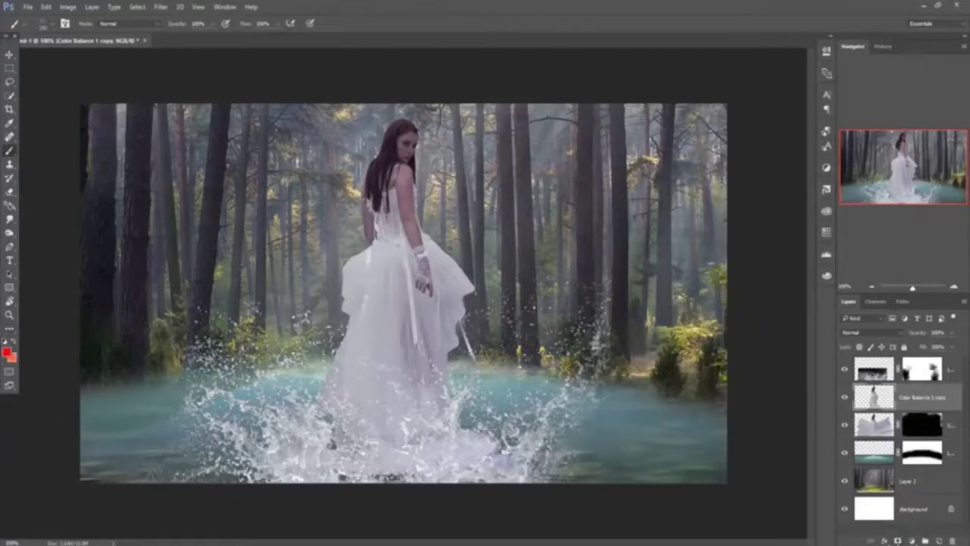
left_click(898, 539)
left_click(326, 364)
left_click(341, 376)
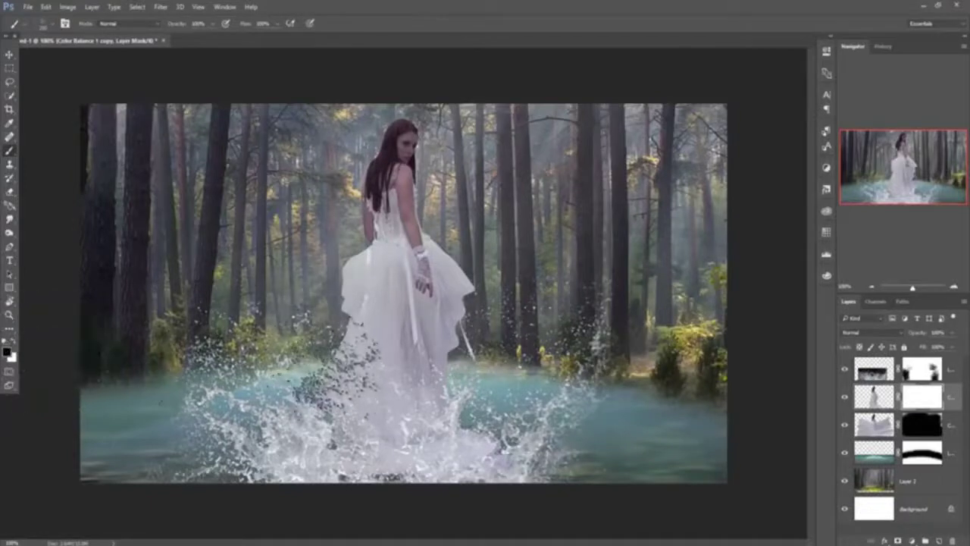
left_click(336, 376)
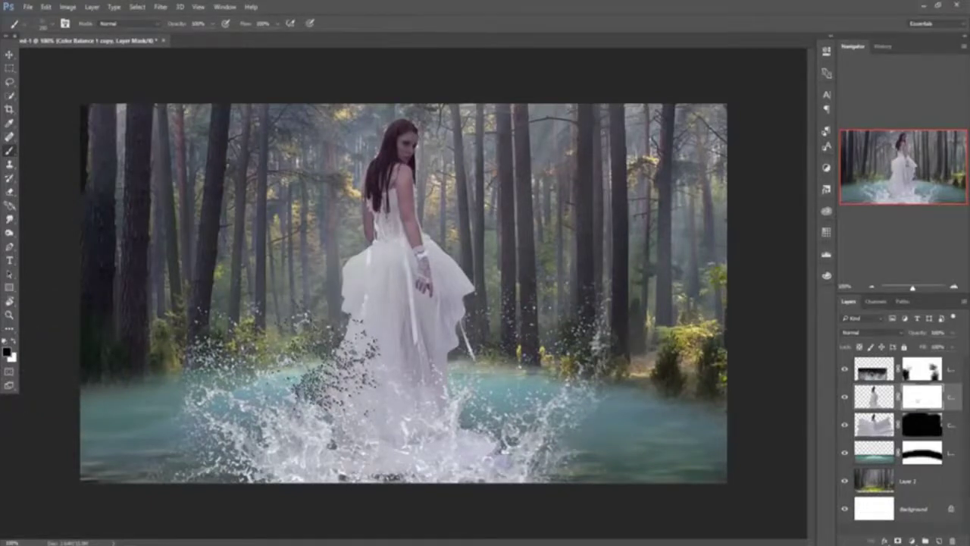
- Stamp black splatter on the mask along the skirt's left side from hip to knee to break up the fabric
left_click(356, 294)
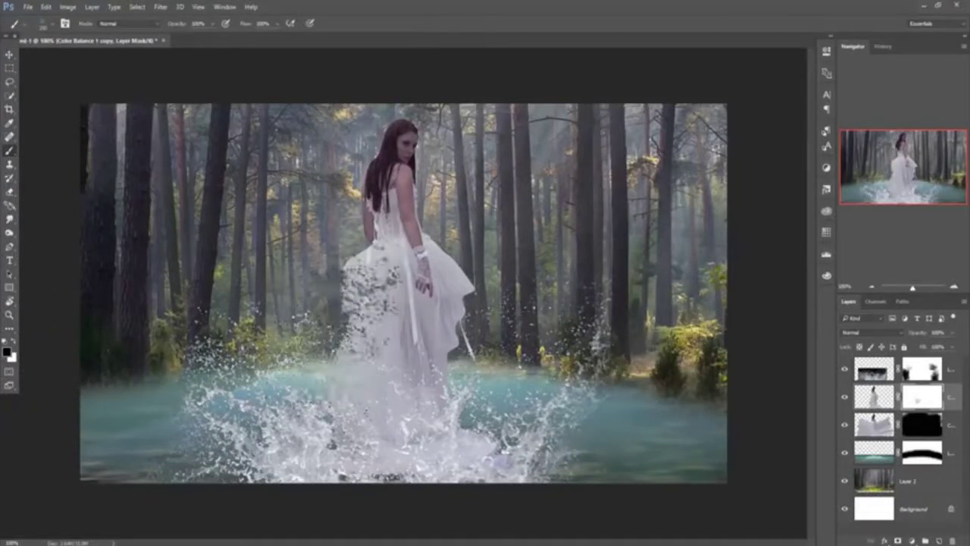
left_click(355, 289)
left_click(354, 294)
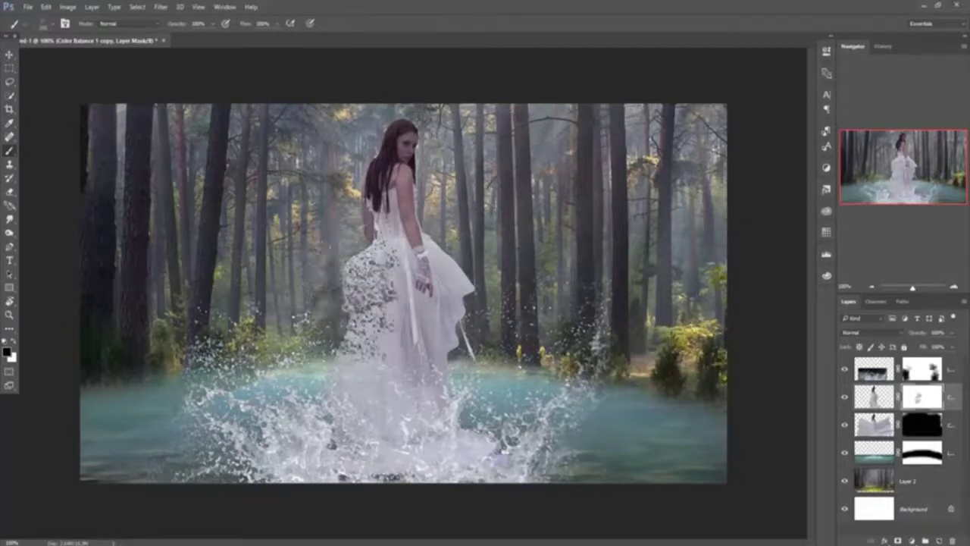
left_click(354, 350)
left_click(354, 351)
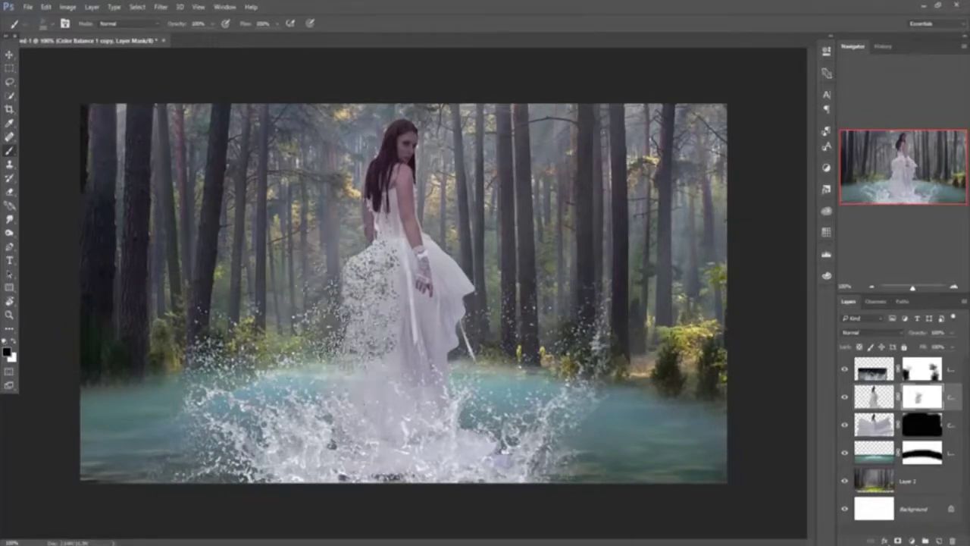
- Break up the skirt's lower and right side with black splatter stamps on the mask, undoing a misplaced stamp
left_click(358, 409)
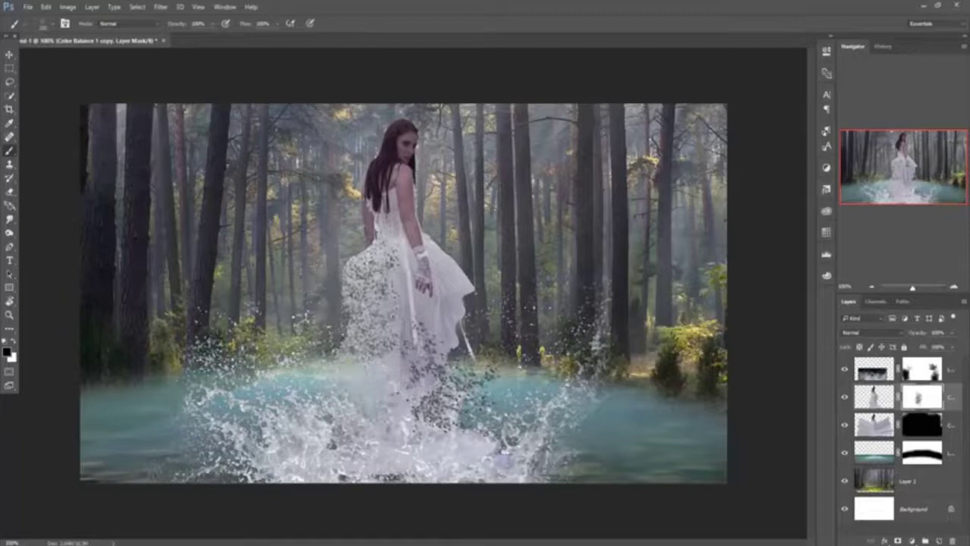
key("ctrl+z")
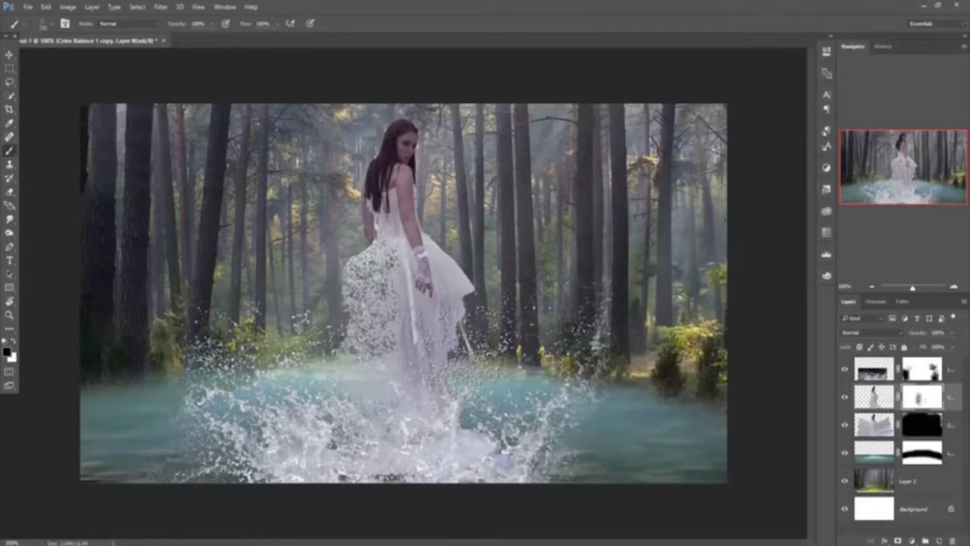
left_click(453, 389)
left_click(467, 323)
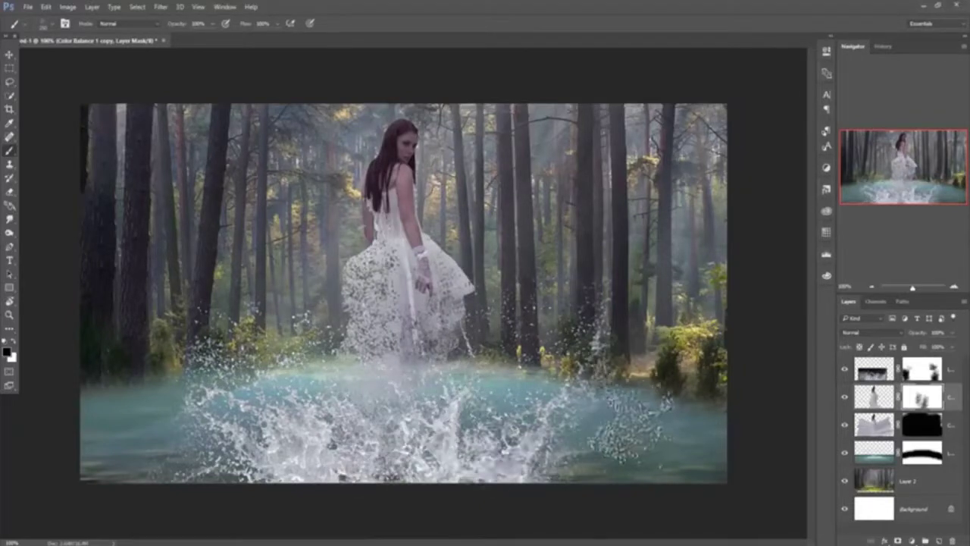
- On the Color Balance 1 mask, stamp white with an enlarged splatter brush to reveal scattered dress fragments around the skirt
left_click(923, 427)
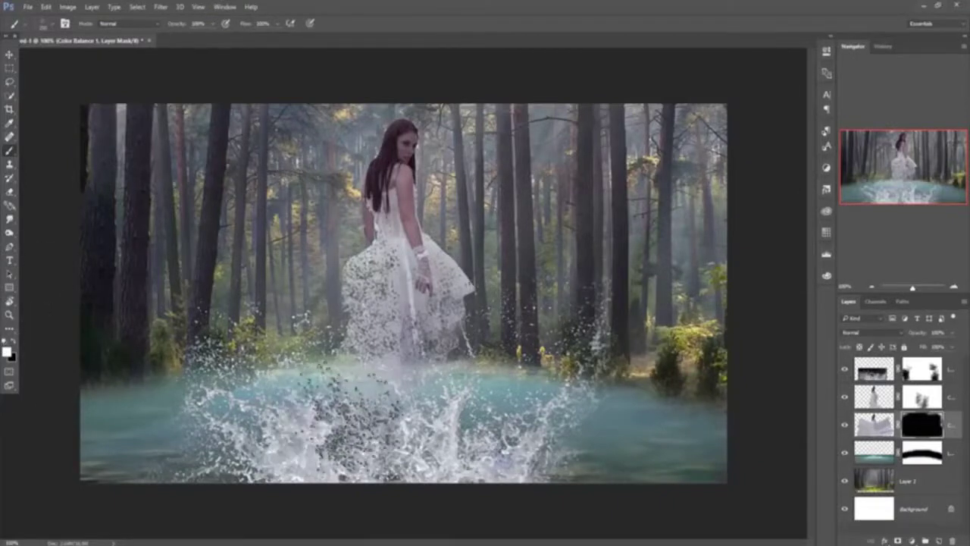
key("bracketright")
key("bracketright")
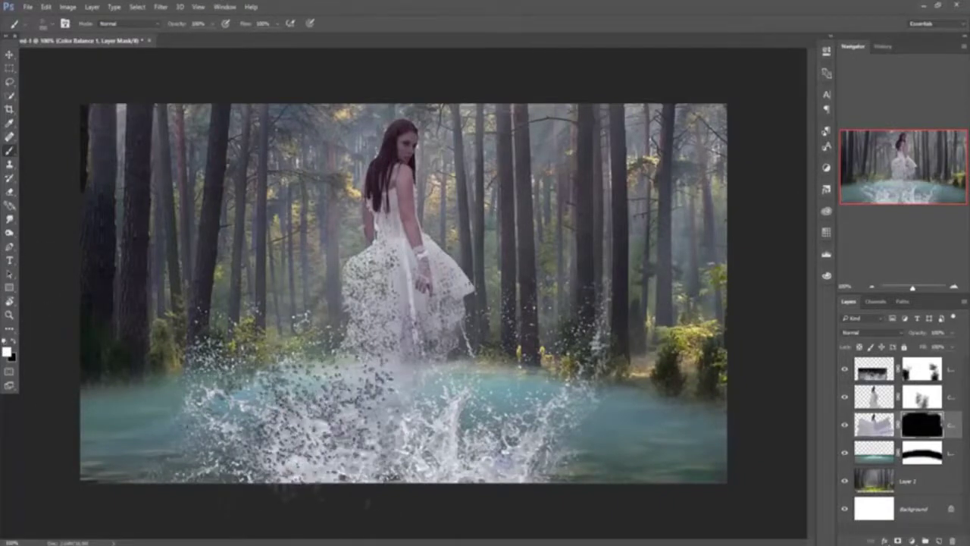
left_click(285, 414)
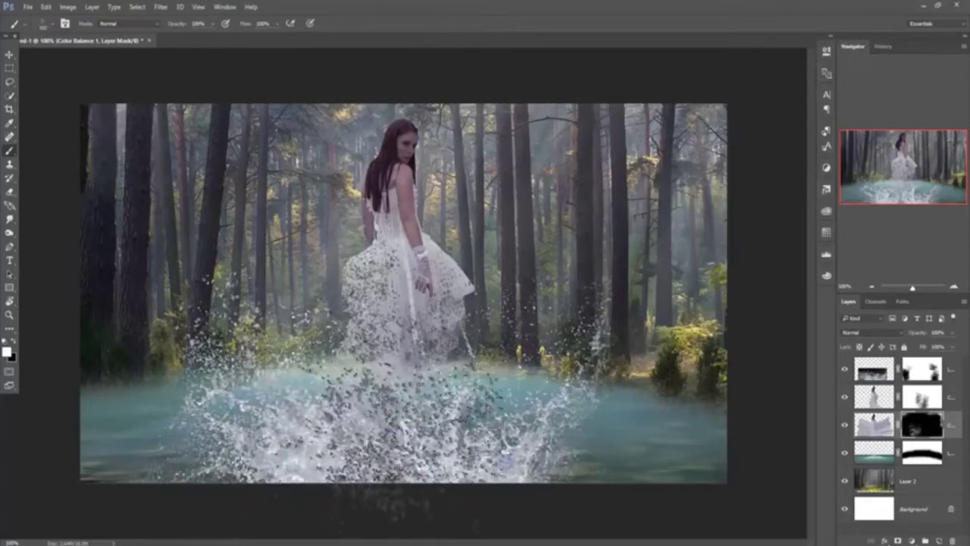
left_click(493, 413)
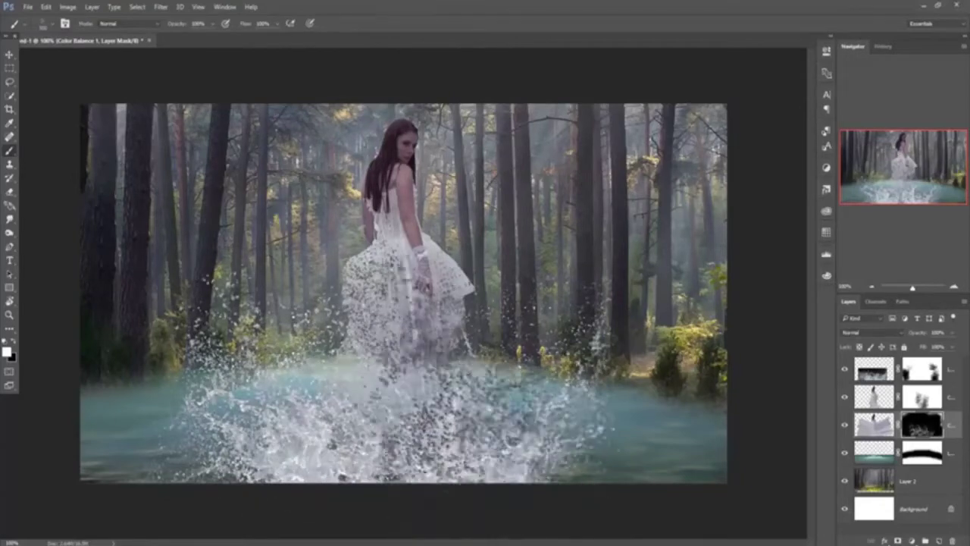
left_click(466, 368)
left_click(320, 347)
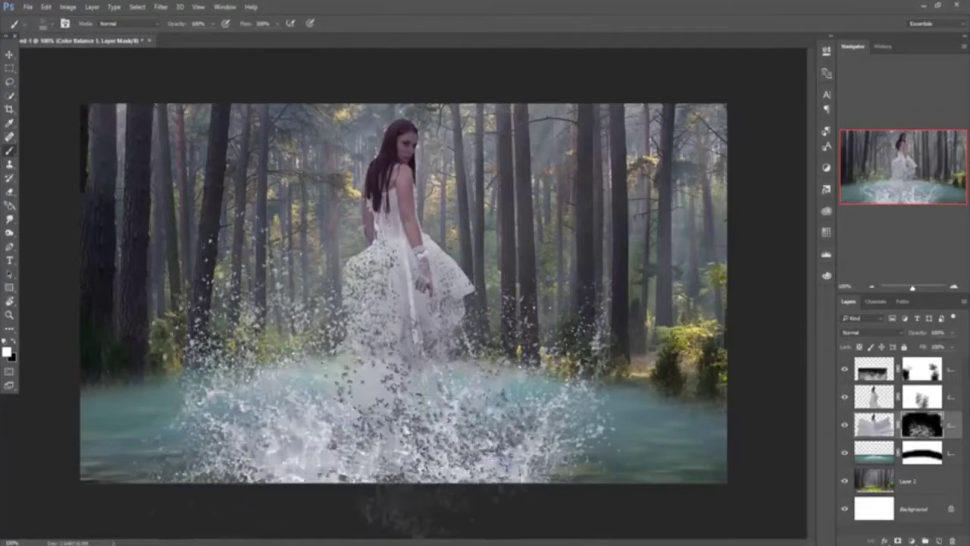
- Reduce the splatter brush and stamp more white on the mask to thicken the dress fragments around the skirt's base
key("bracketleft")
key("bracketleft")
key("bracketleft")
key("bracketleft")
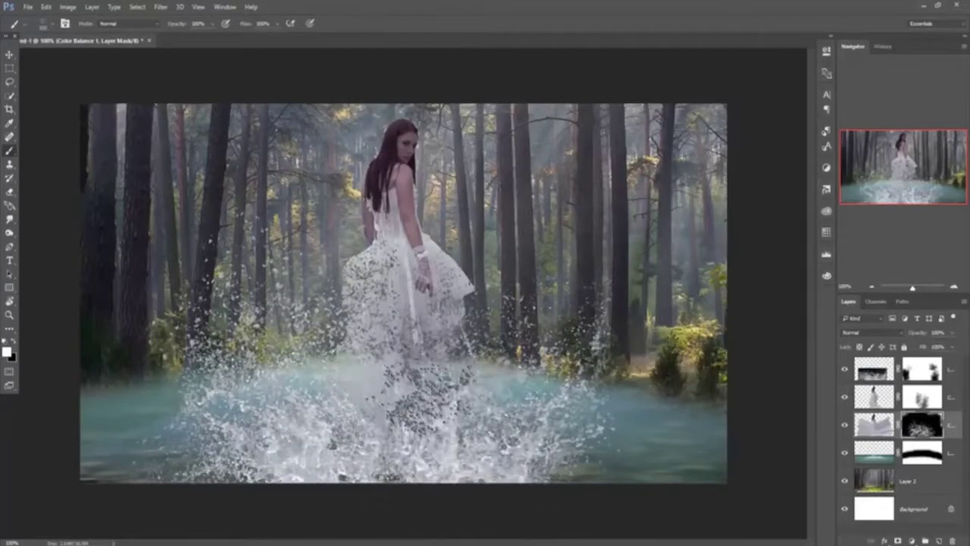
left_click(434, 382)
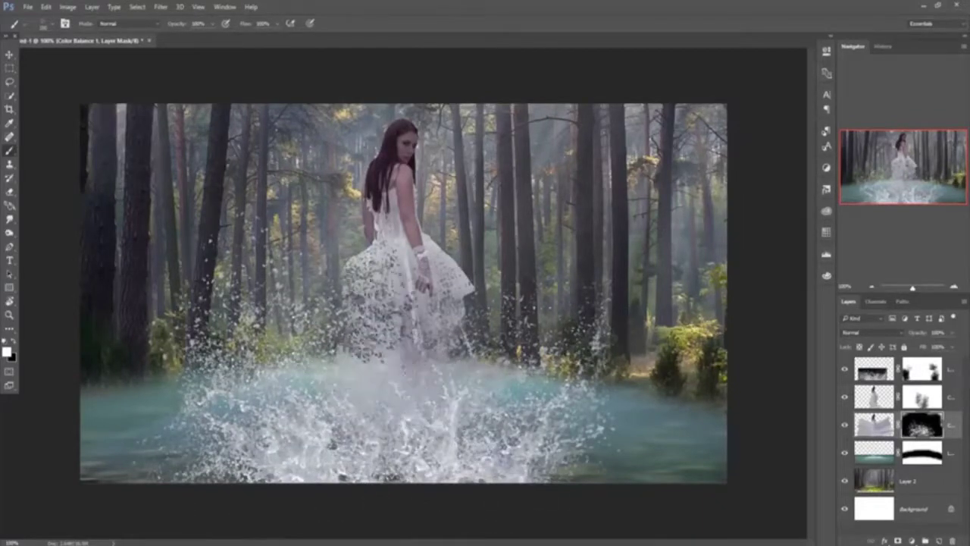
left_click(356, 400)
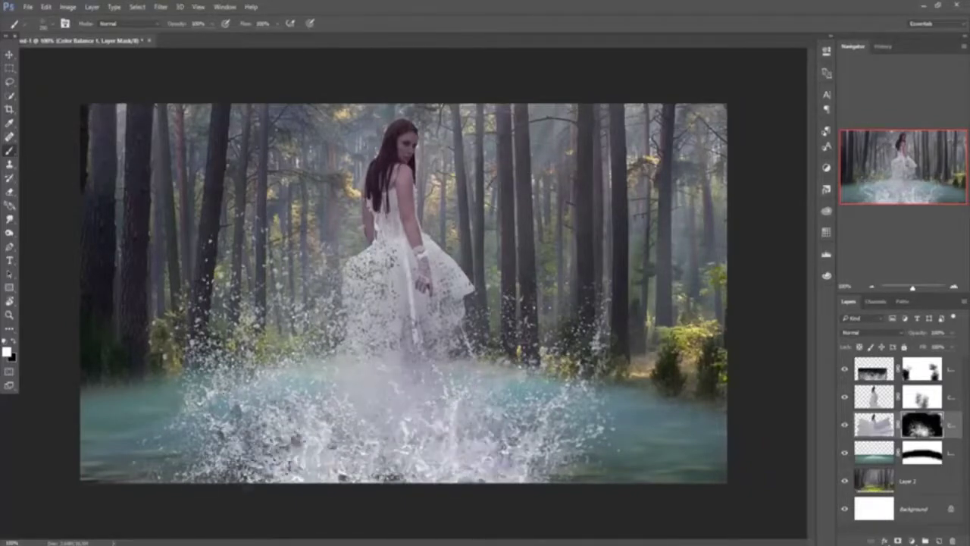
left_click(183, 434)
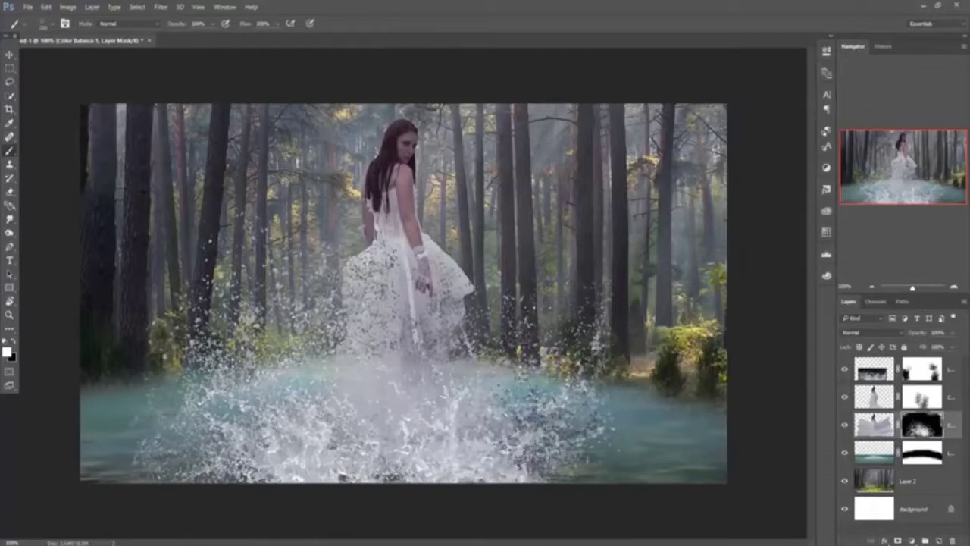
left_click(445, 379)
left_click(471, 388)
left_click(326, 398)
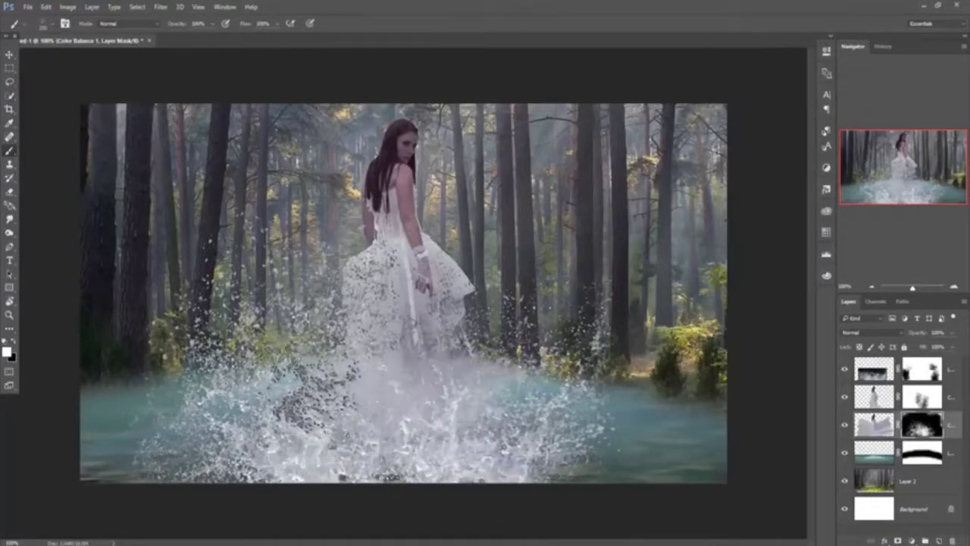
- Duplicate the forest background layer, Layer 2, keeping the default name
left_click(10, 55)
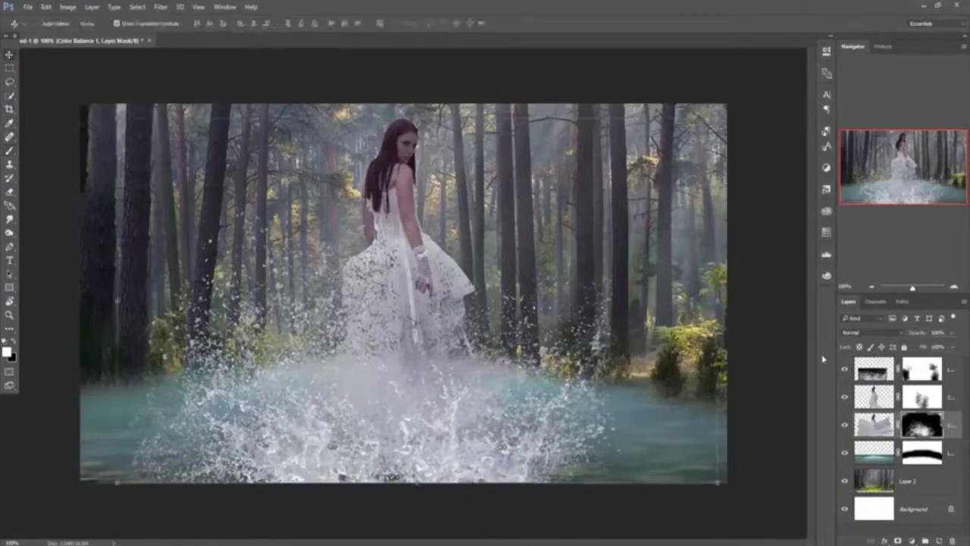
left_click(910, 486)
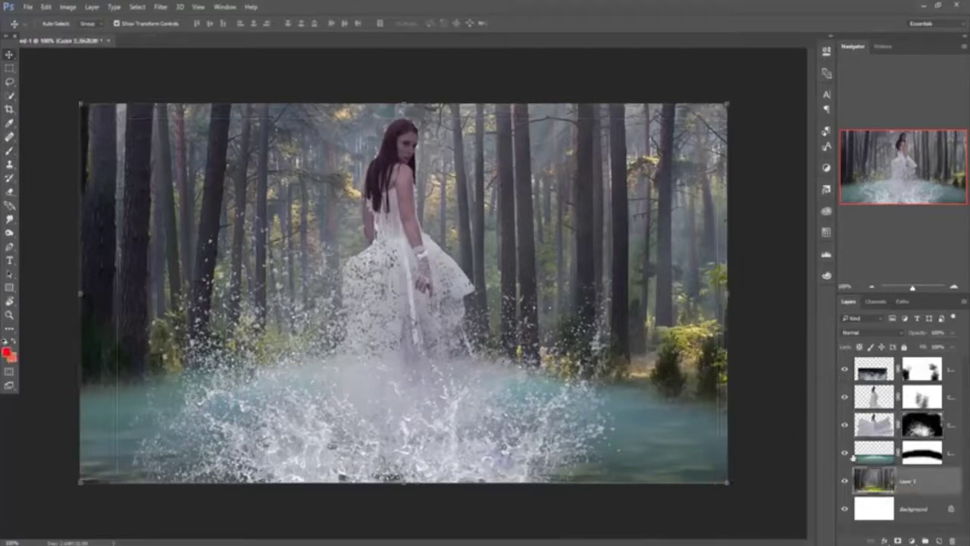
right_click(931, 489)
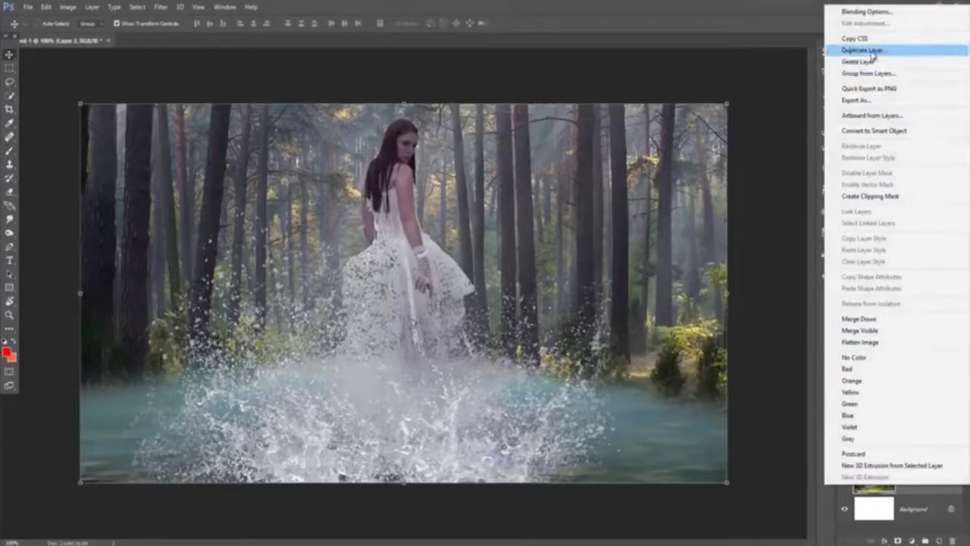
left_click(849, 53)
left_click(572, 170)
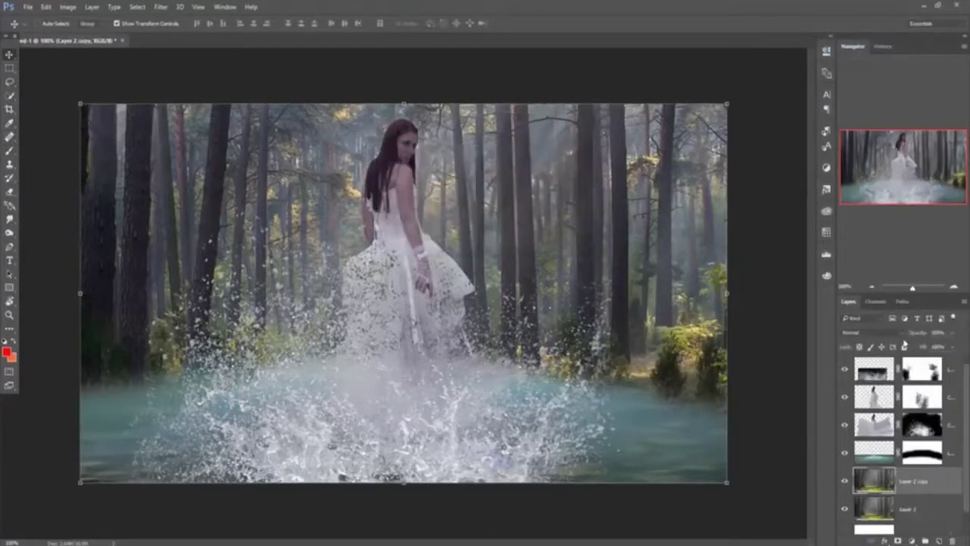
- Apply a strong Gaussian Blur to the duplicated forest background, Layer 2 copy
left_click(156, 6)
mouse_move(182, 124)
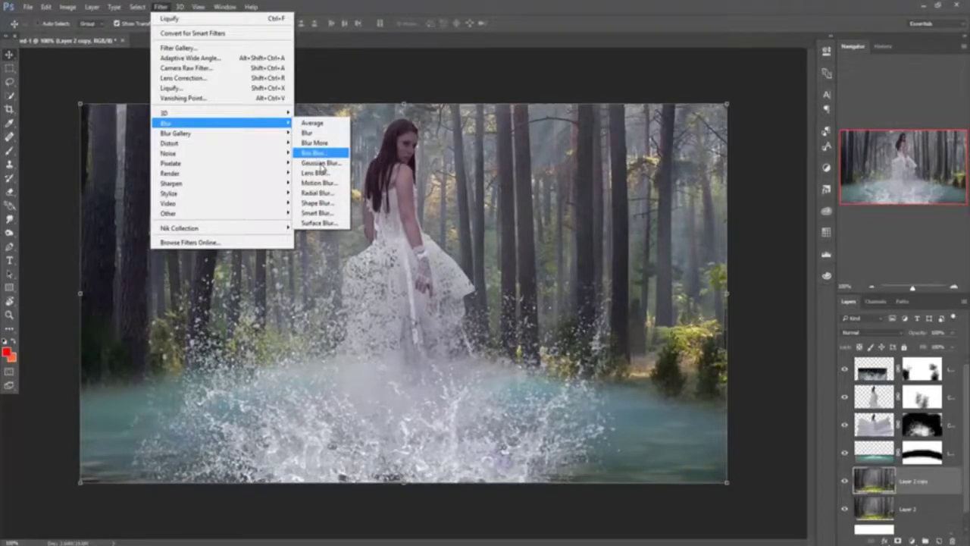
left_click(320, 163)
left_click(838, 192)
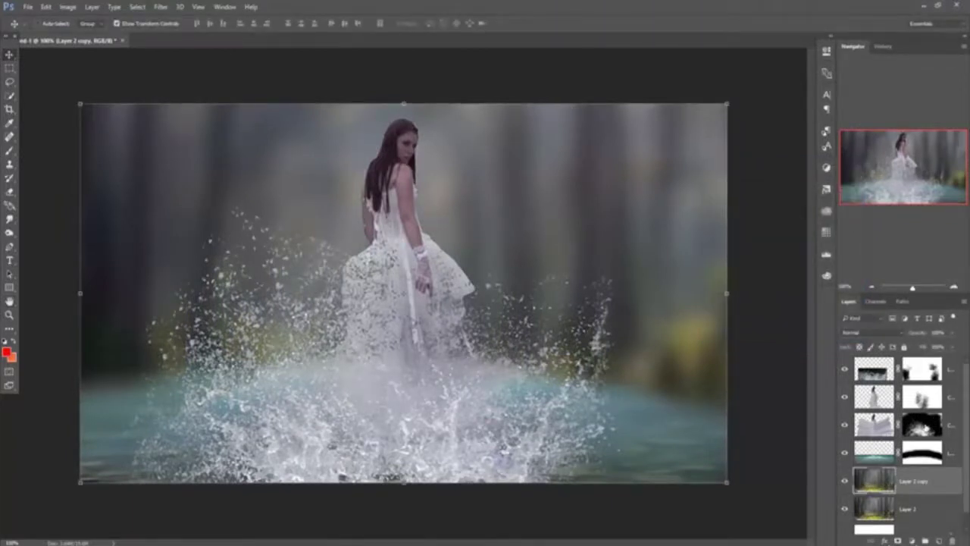
- On the Color Balance 1 mask, stamp black with a reduced splatter brush on both sides of the dress
left_click(922, 424)
left_click(10, 153)
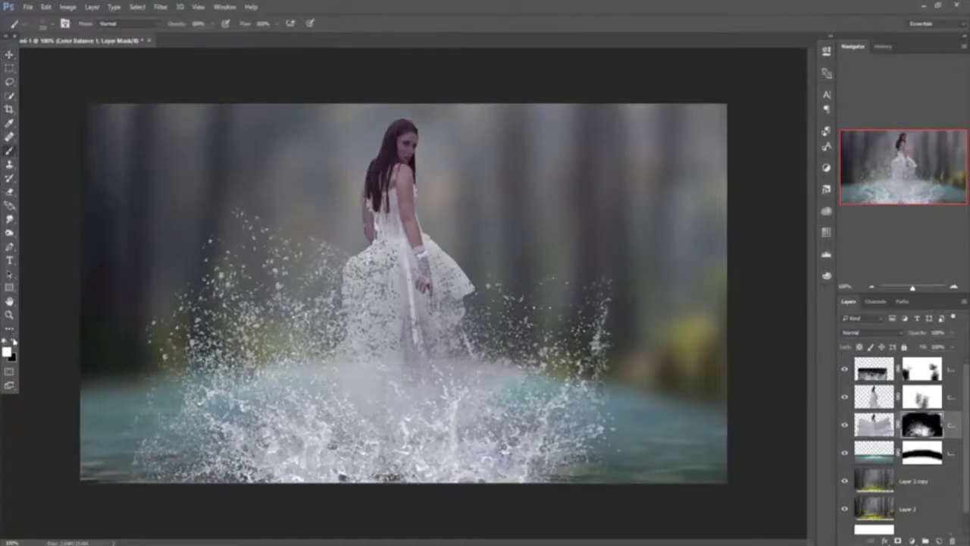
left_click(14, 342)
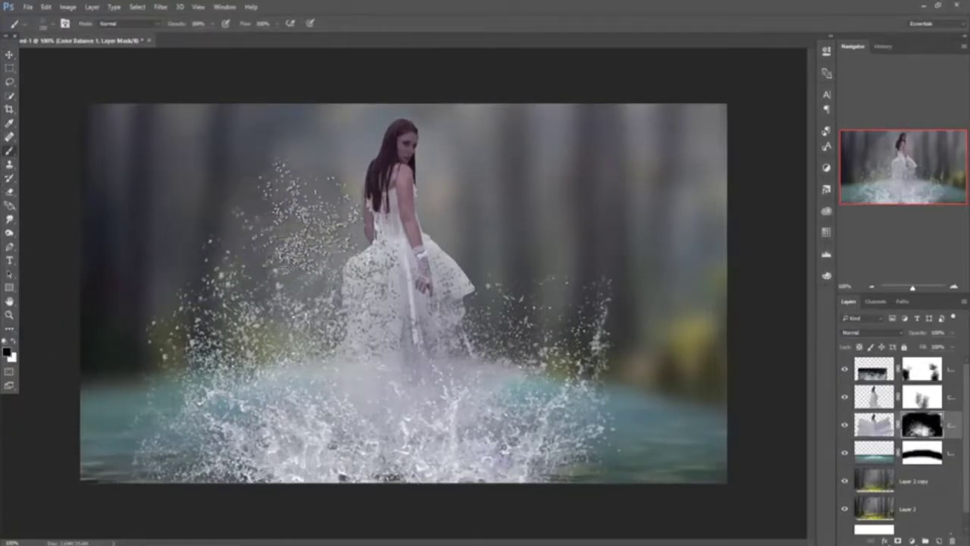
key("bracketleft")
key("bracketleft")
left_click_drag(345, 251, 299, 201)
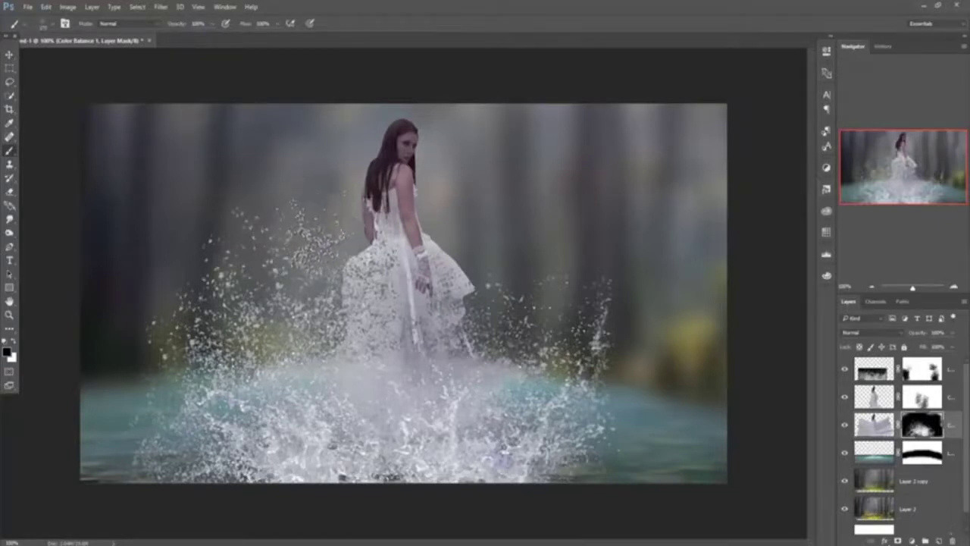
mouse_move(530, 250)
left_mouse_down()
mouse_move(561, 242)
mouse_move(546, 273)
mouse_move(520, 277)
mouse_move(524, 265)
mouse_move(504, 254)
mouse_move(553, 302)
mouse_move(535, 267)
mouse_move(490, 261)
left_mouse_up()
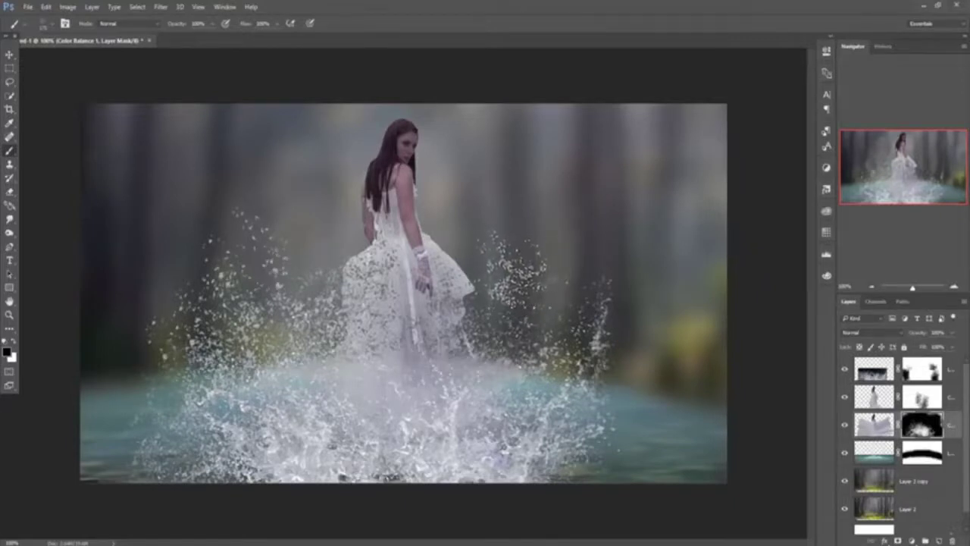
- Duplicate the water splash layer, Layer 4, keeping the default name
left_click(9, 54)
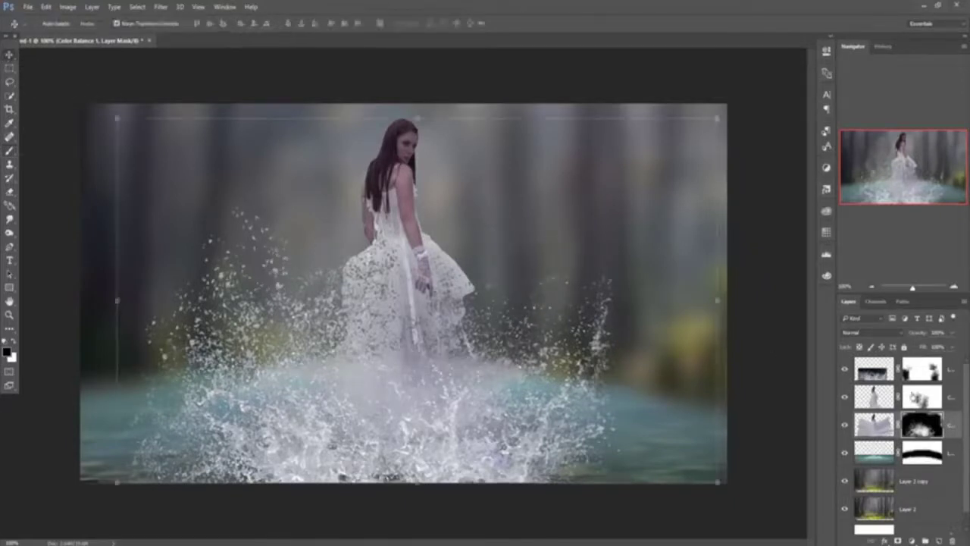
right_click(957, 371)
left_click(887, 114)
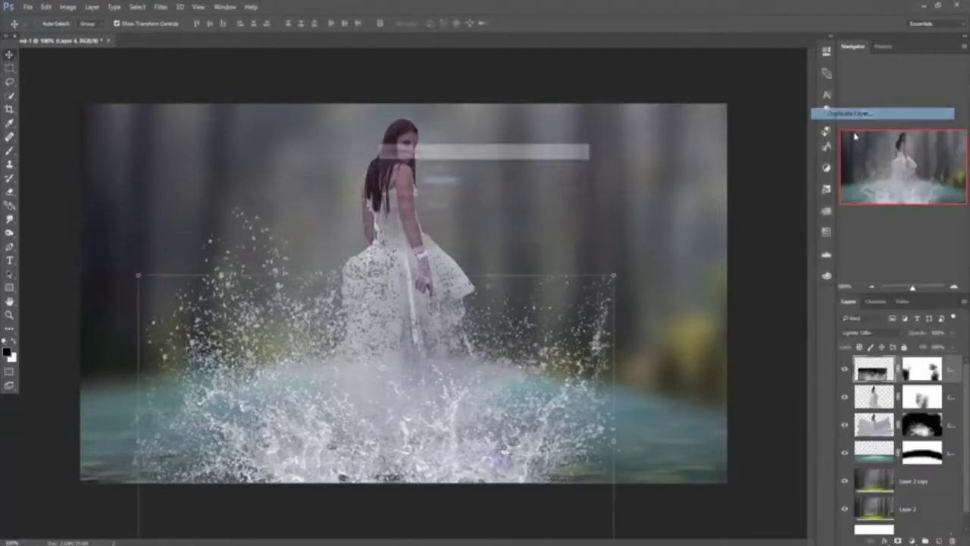
left_click(564, 174)
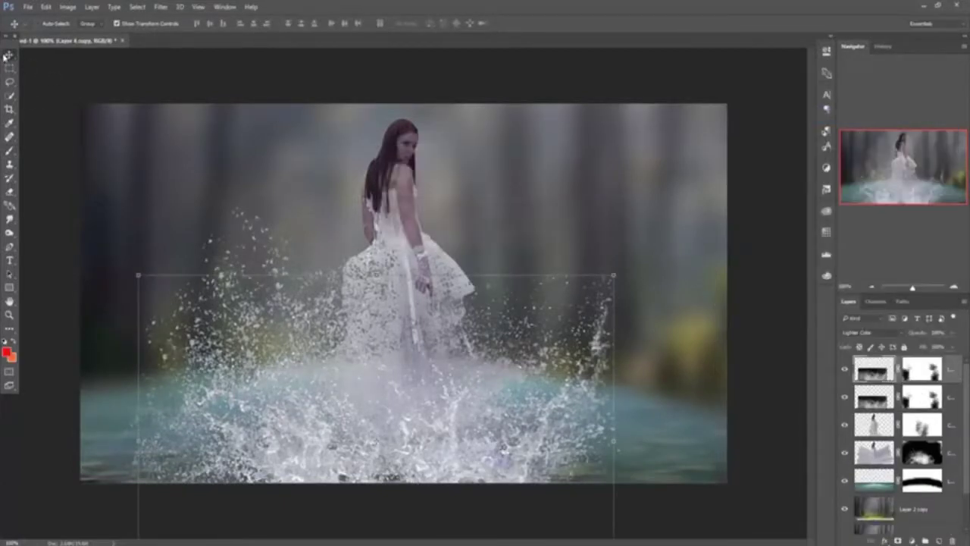
- Move the splash copy up over the skirt's left side and rotate it about 4° counterclockwise
left_click_drag(501, 305, 417, 204)
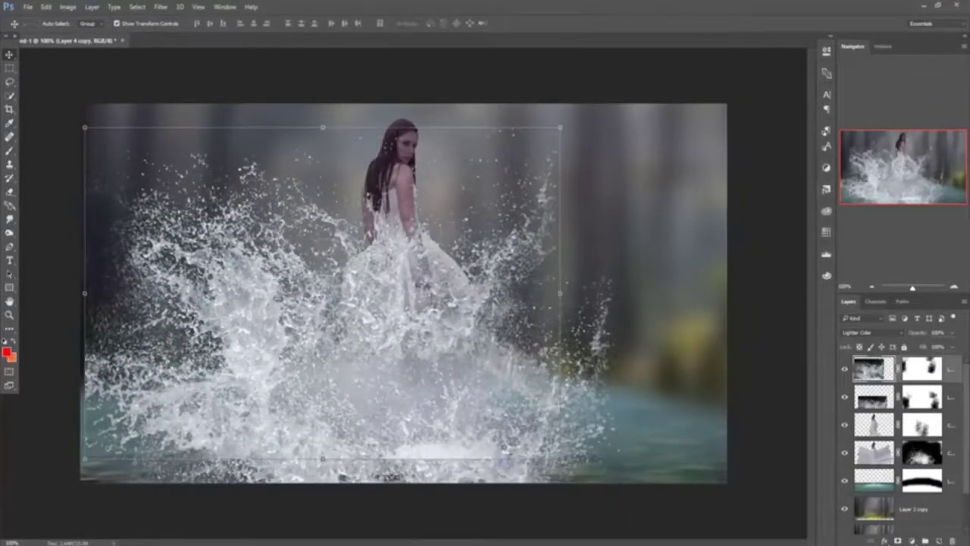
left_click_drag(569, 431, 599, 263)
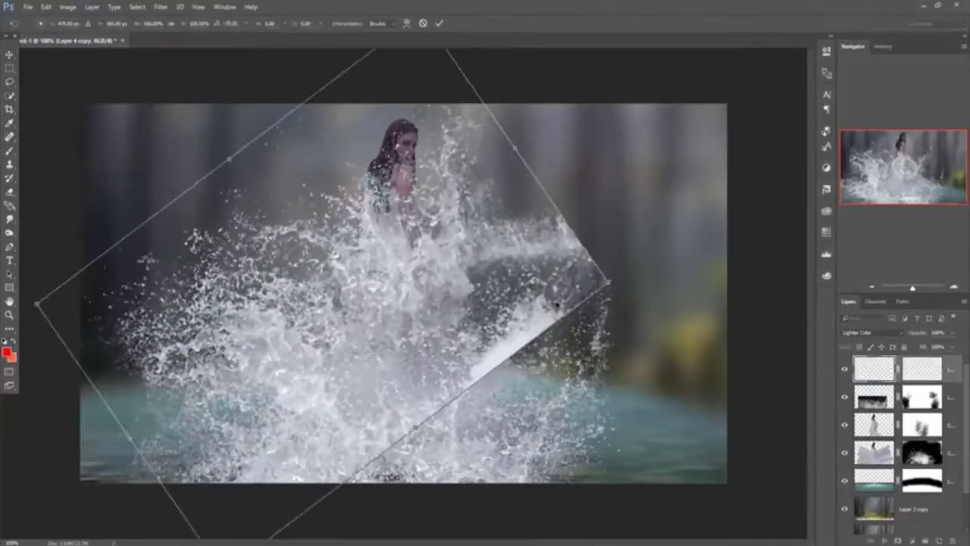
left_click_drag(389, 271, 396, 352)
left_click_drag(615, 381, 546, 464)
left_click_drag(439, 381, 442, 359)
left_click_drag(595, 429, 577, 452)
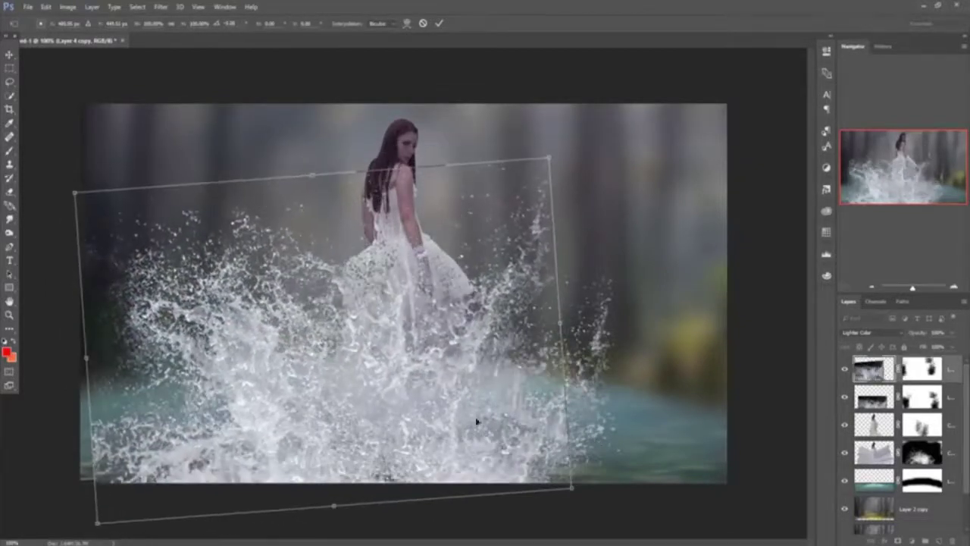
left_click_drag(477, 422, 452, 387)
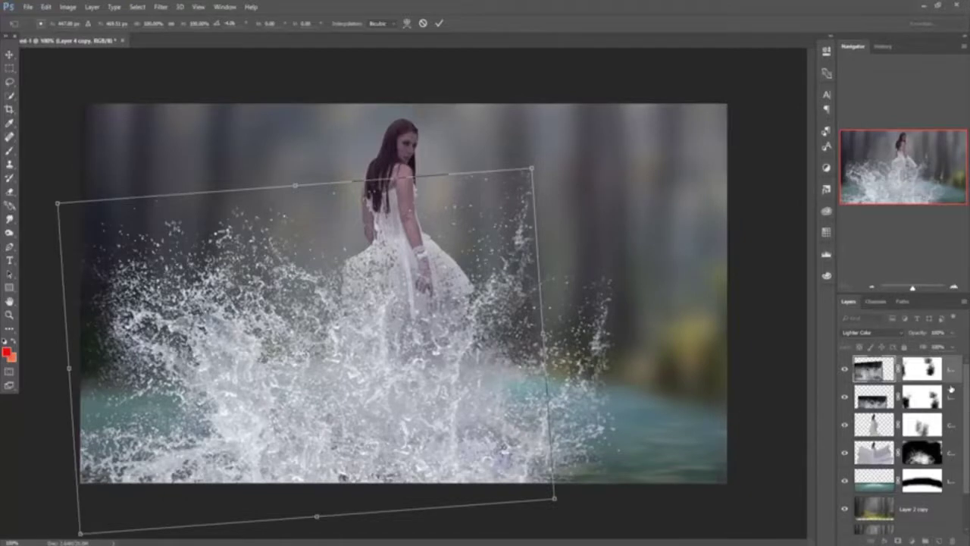
left_click(439, 25)
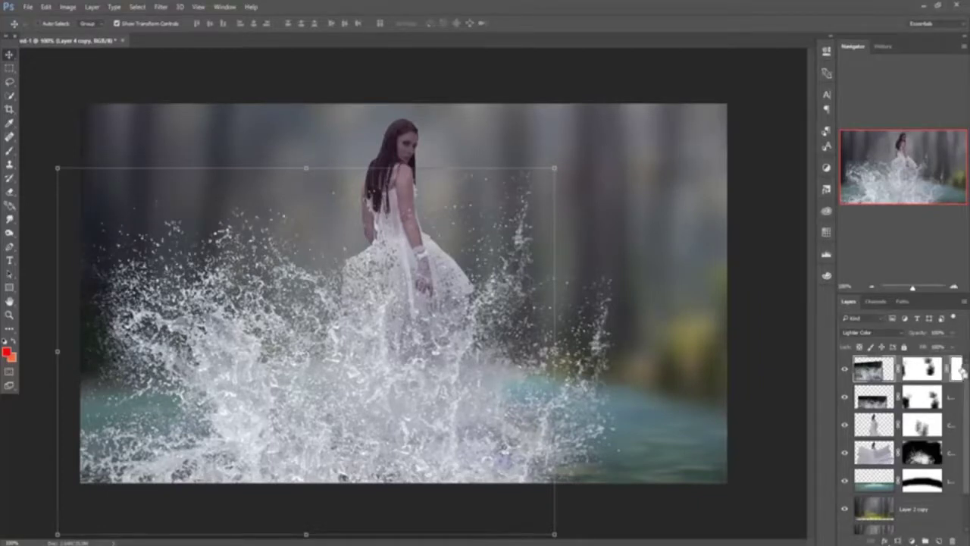
- Paint black with a soft round brush on the splash copy's mask to hide its outer left and lower-left spray
key("b")
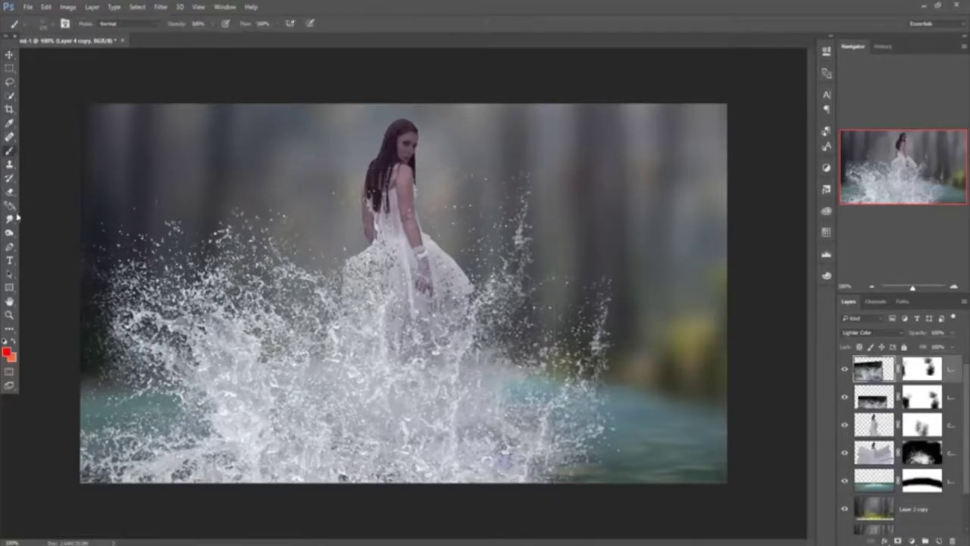
right_click(66, 67)
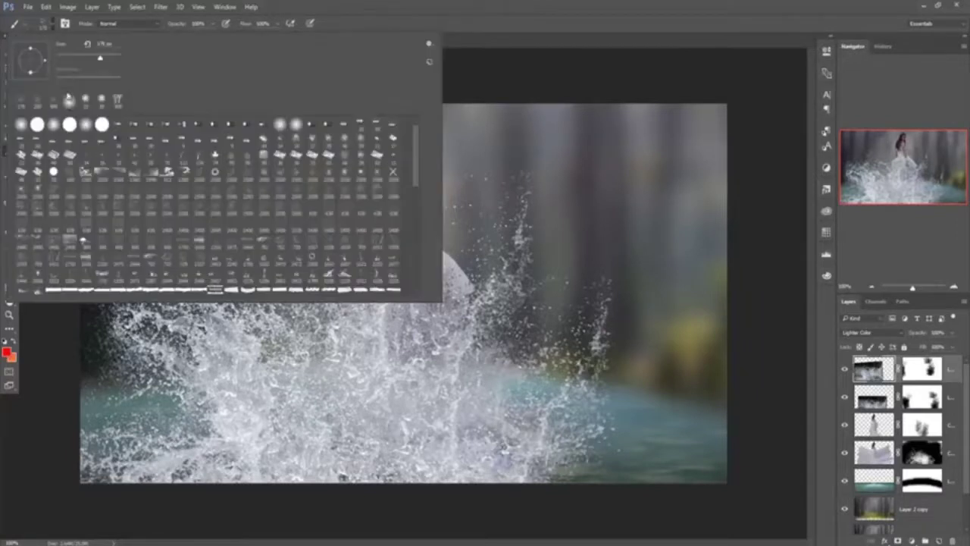
left_click(649, 10)
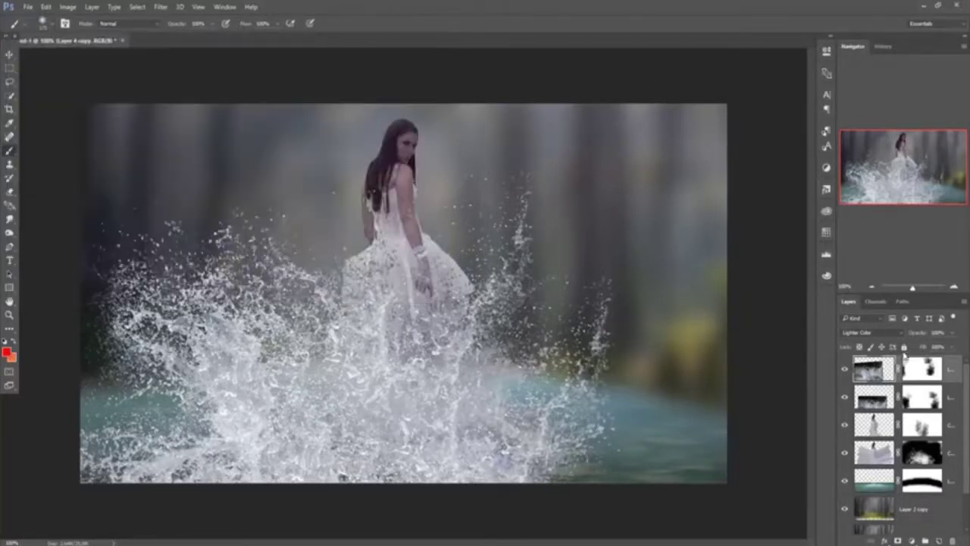
mouse_move(320, 339)
left_mouse_down()
mouse_move(308, 368)
mouse_move(236, 405)
mouse_move(250, 334)
mouse_move(174, 352)
mouse_move(127, 392)
mouse_move(127, 347)
mouse_move(145, 375)
mouse_move(127, 219)
mouse_move(101, 322)
left_mouse_up()
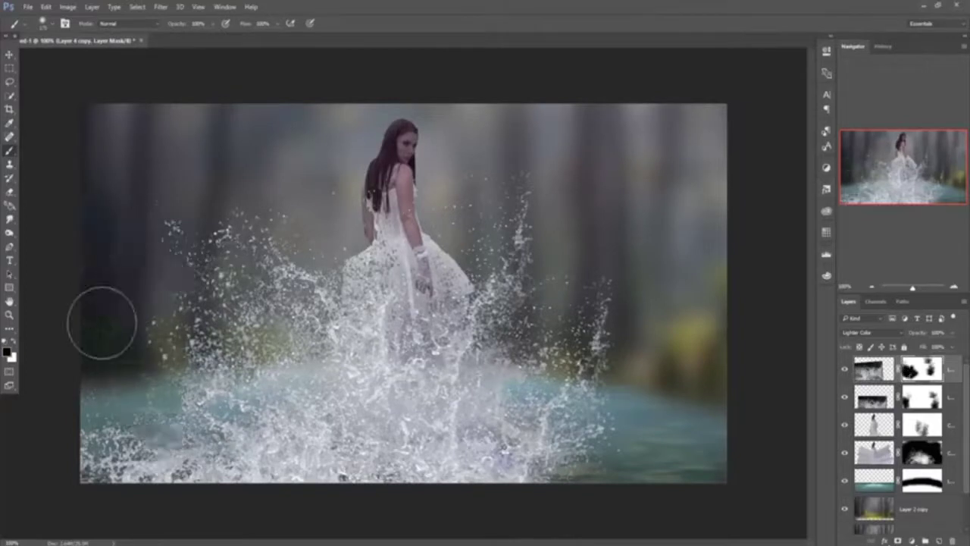
mouse_move(165, 467)
left_mouse_down()
mouse_move(287, 485)
mouse_move(362, 492)
mouse_move(319, 445)
mouse_move(329, 477)
left_mouse_up()
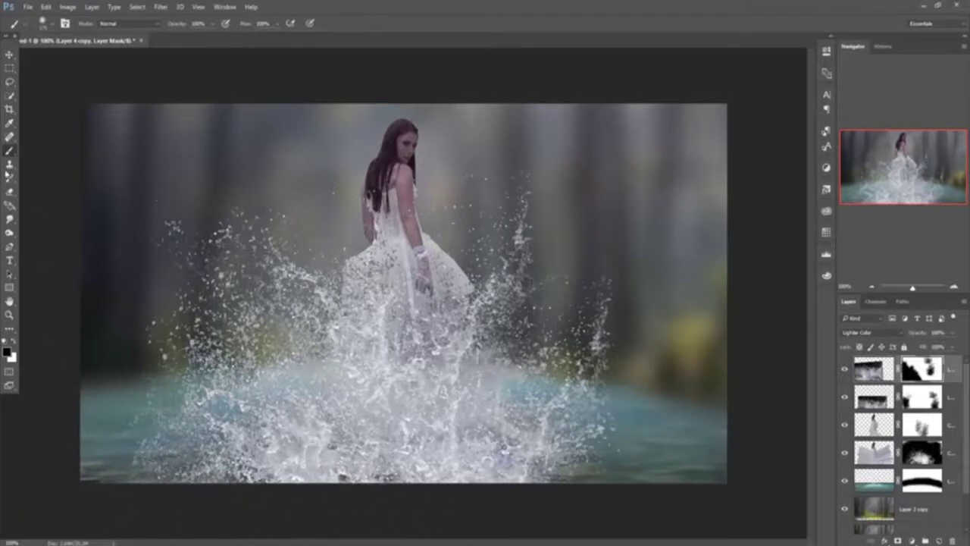
- Add a new empty layer directly above the teal water layer, Color 1
left_click(8, 55)
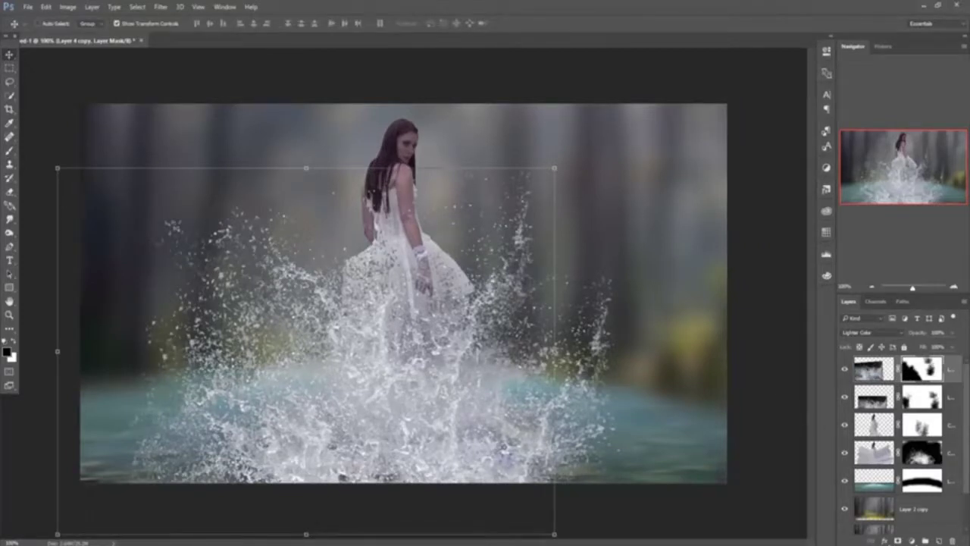
left_click(955, 428)
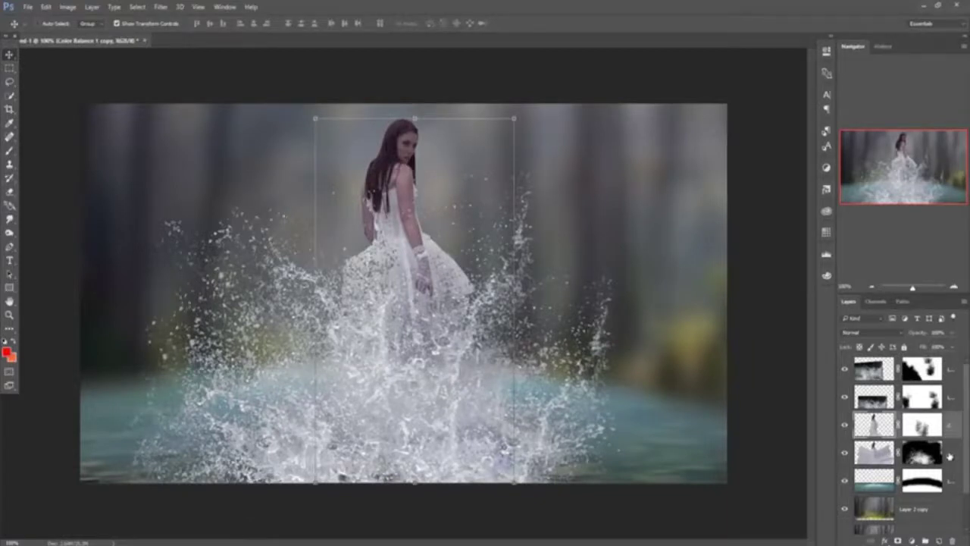
left_click(949, 478)
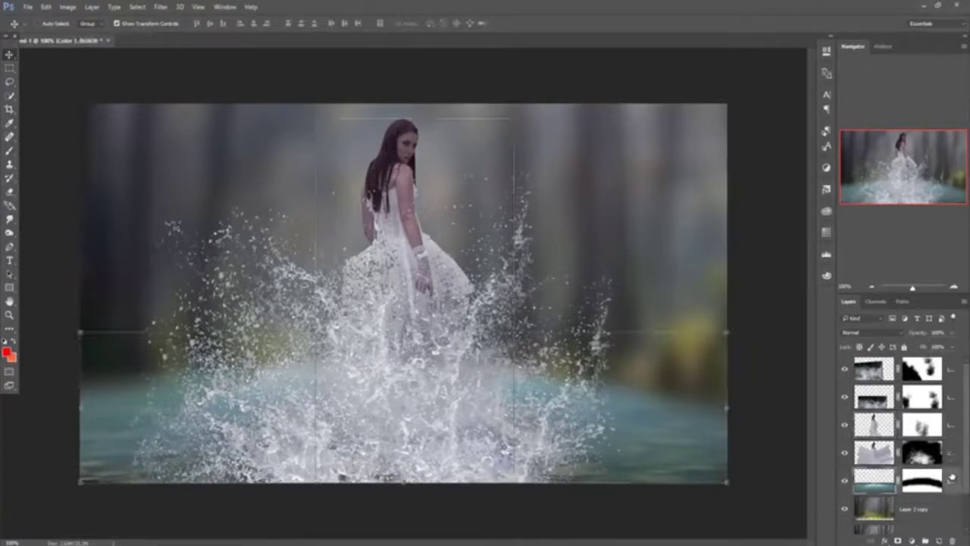
left_click(940, 540)
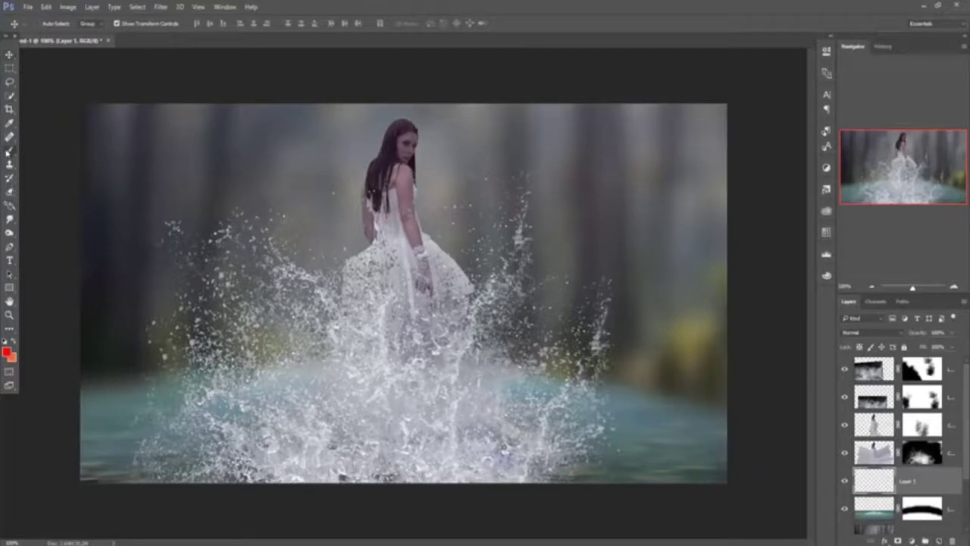
- Choose a large water splash brush tip from the brush presets for the new layer
left_click(9, 150)
right_click(135, 124)
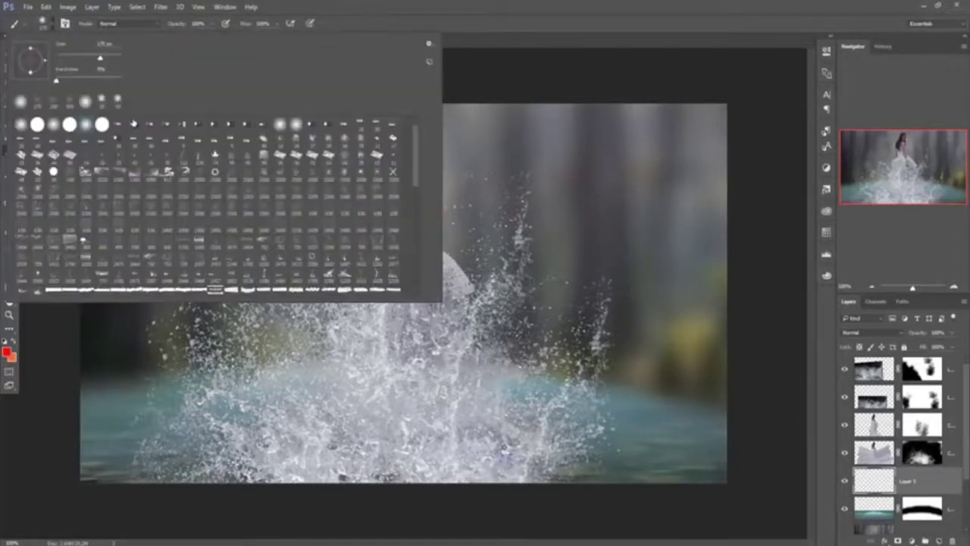
scroll(244, 240, "down", 4)
scroll(244, 241, "down", 6)
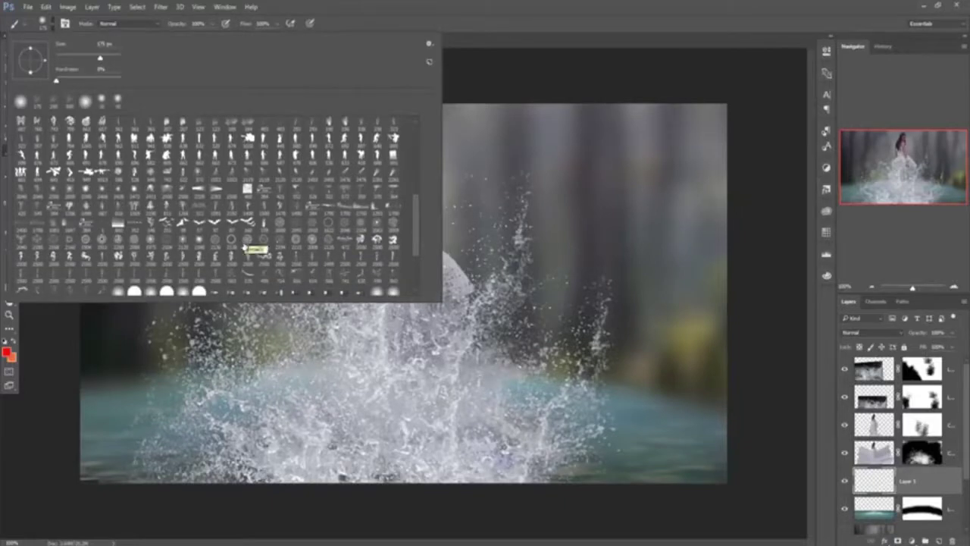
scroll(244, 243, "down", 2)
scroll(244, 249, "up", 7)
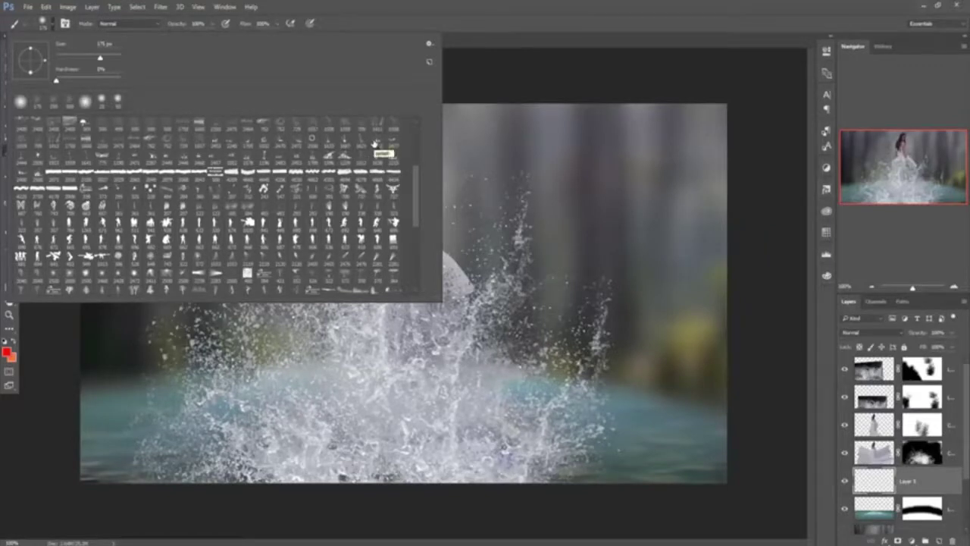
left_click(374, 142)
left_click(279, 144)
left_click(605, 4)
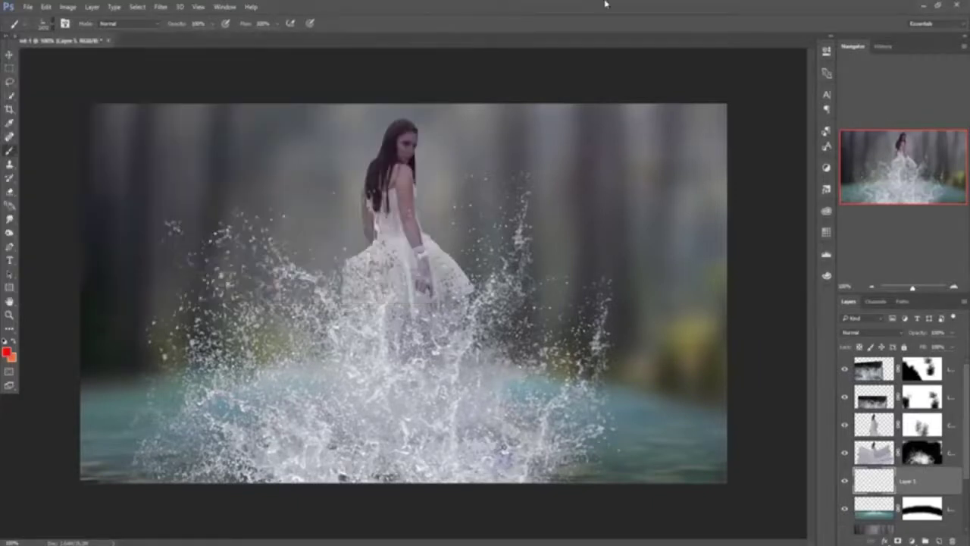
- Set the foreground color to a near-white sampled from the water splash
left_click(6, 353)
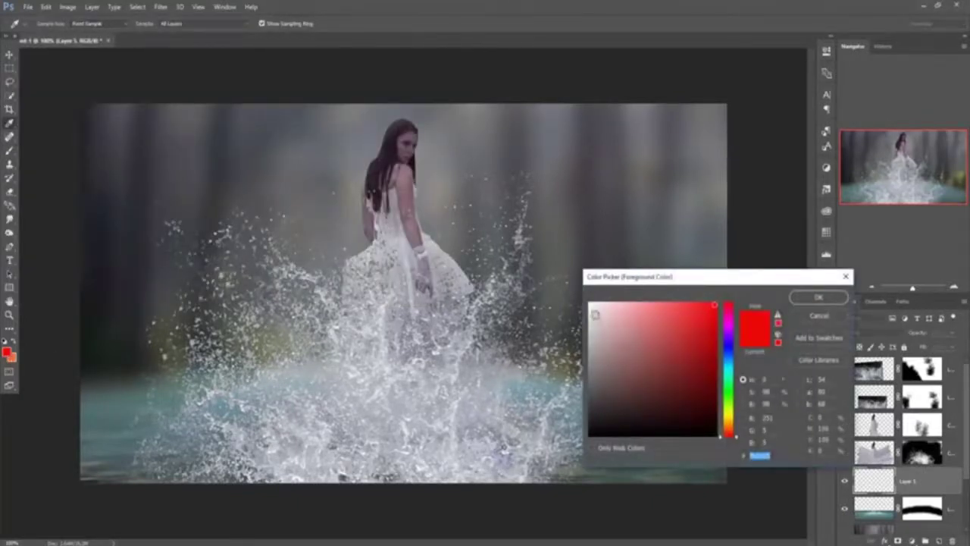
left_click(471, 334)
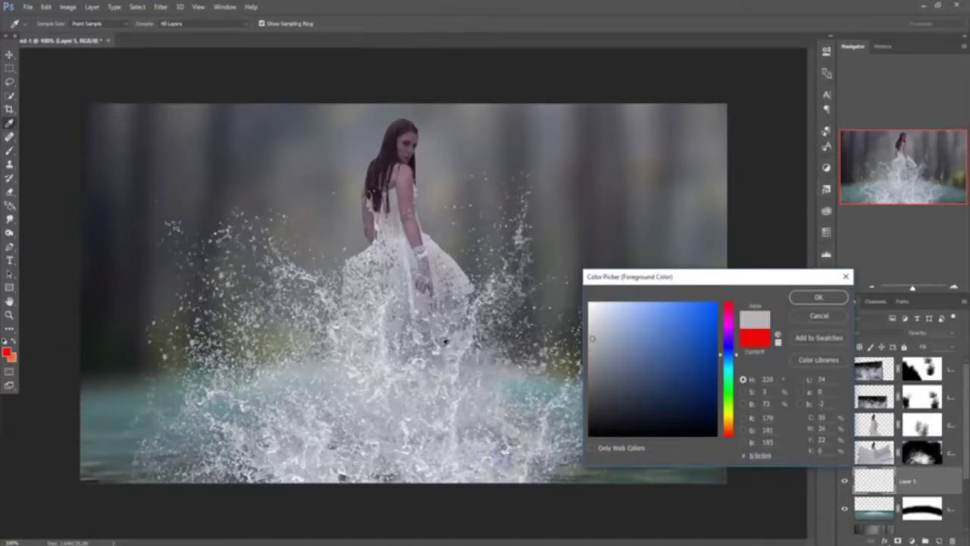
left_click(445, 343)
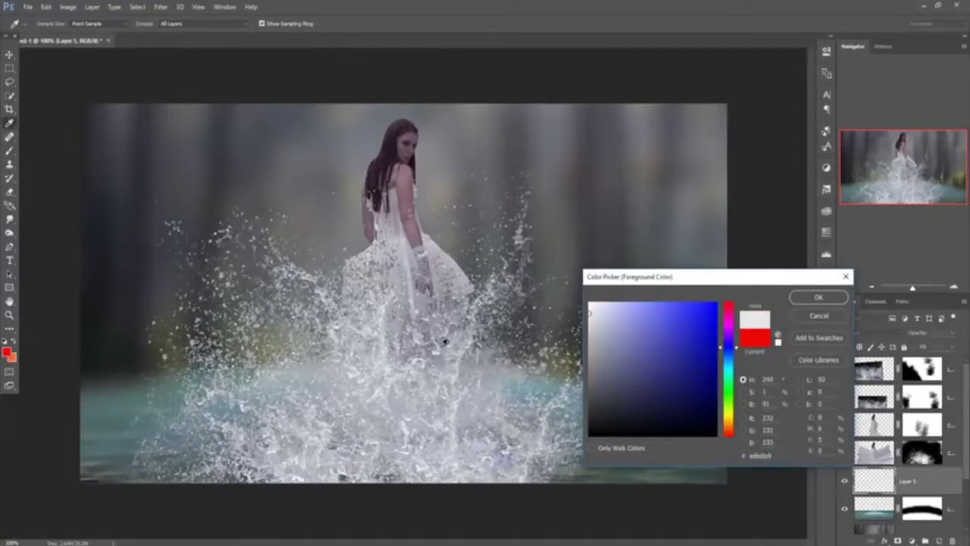
left_click(820, 299)
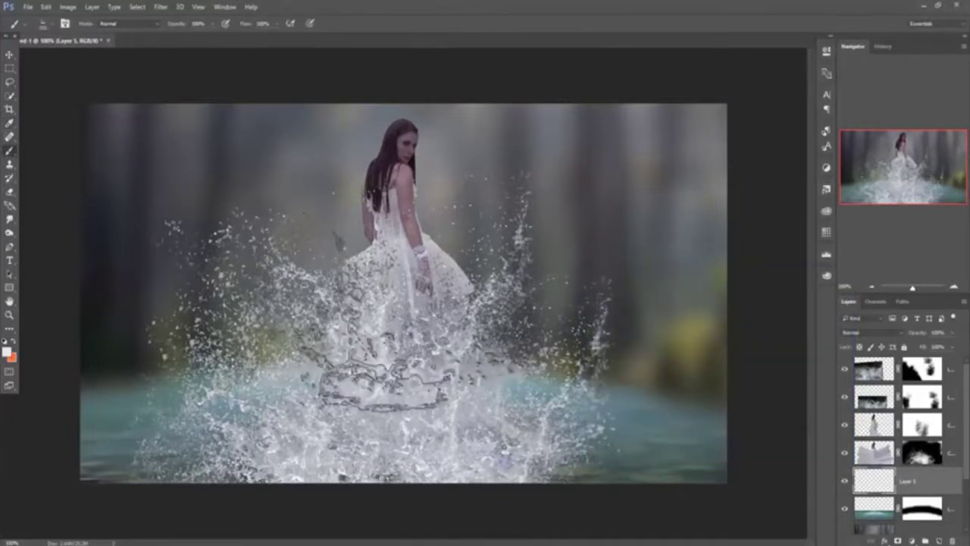
- Stamp near-white splashes and large water droplets around the woman and her dress on Layer 5
left_click(386, 346)
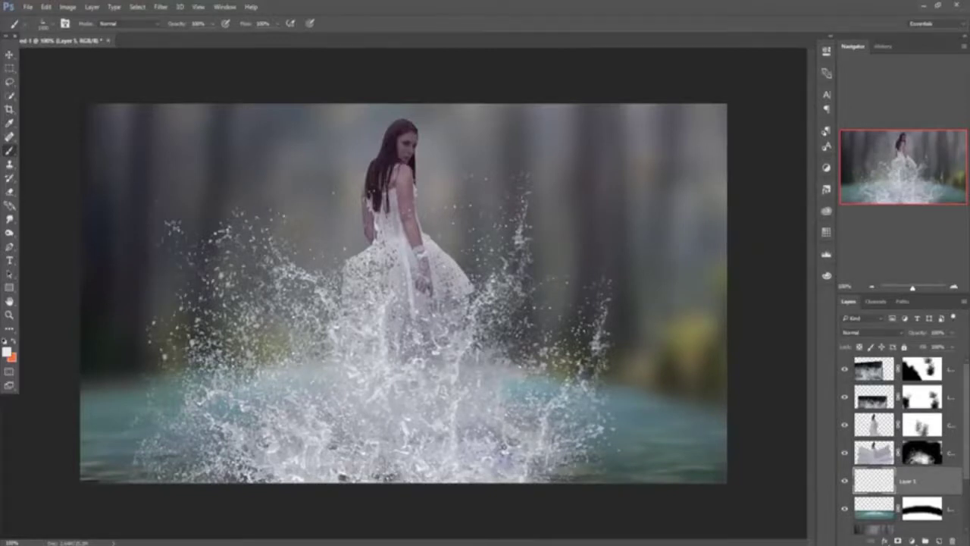
left_click(409, 276)
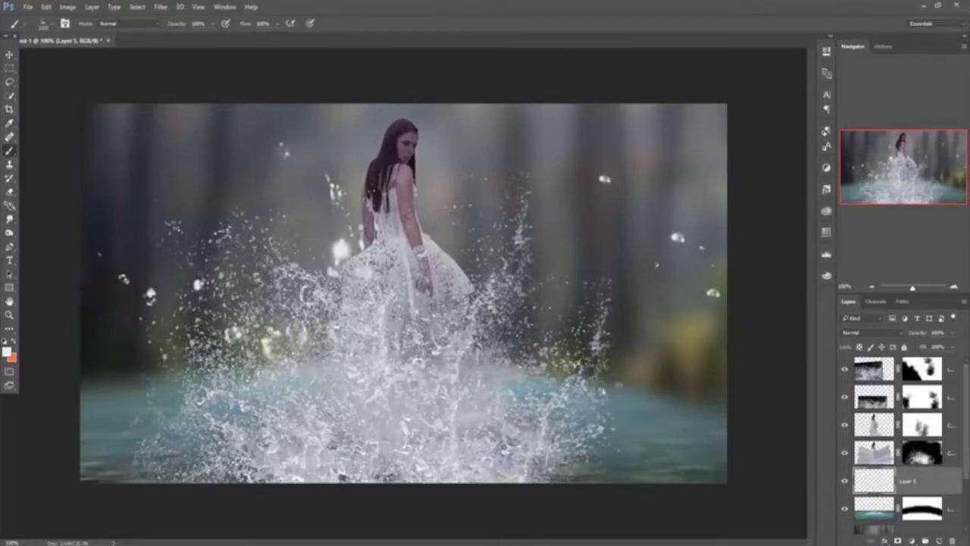
left_click(409, 276)
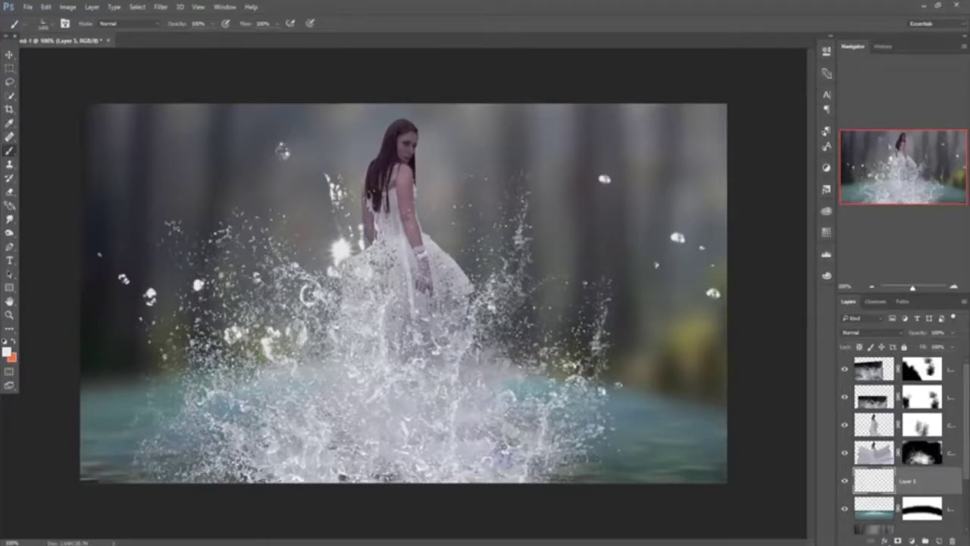
- Add a Vibrance adjustment clipped to the teal water layer and lower its vibrance and saturation to mute the water
key("v")
left_click(912, 540)
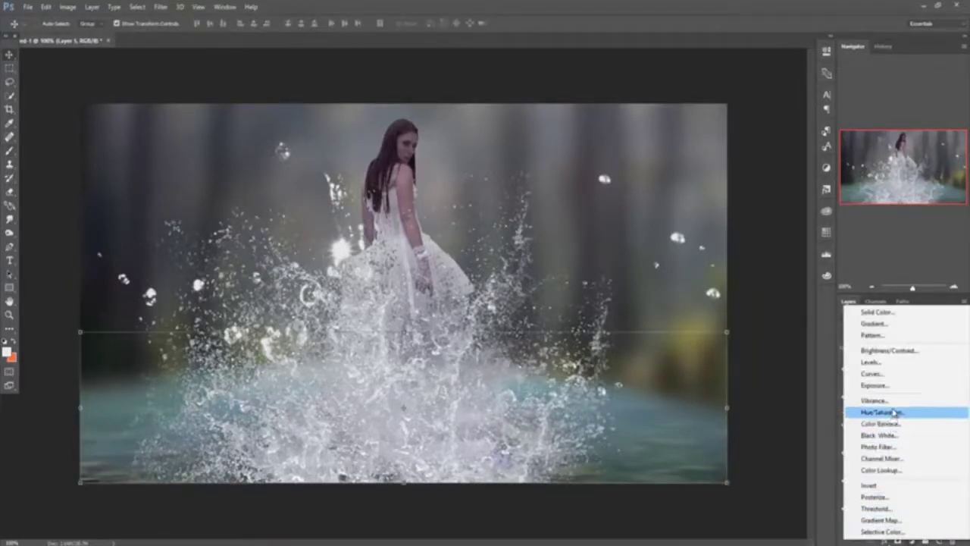
left_click(876, 401)
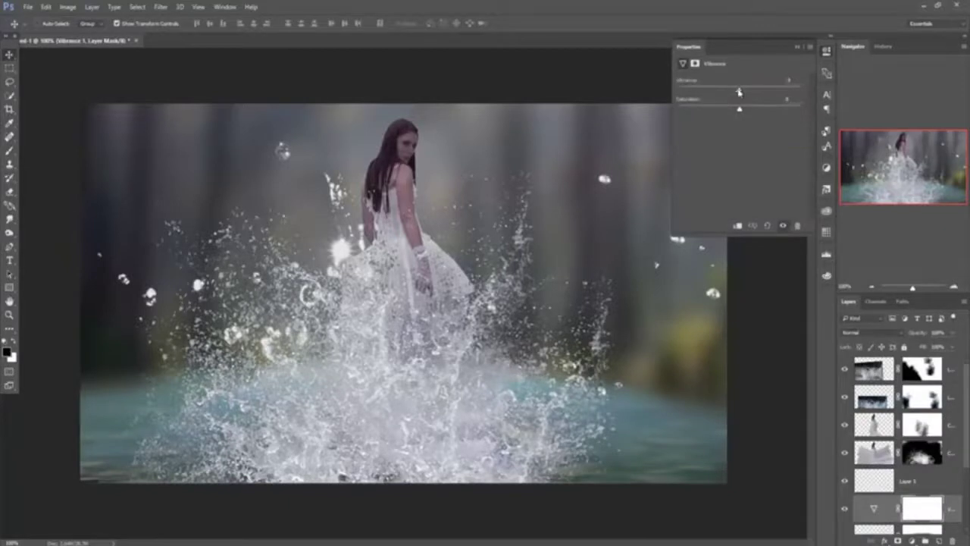
left_click_drag(740, 91, 715, 116)
left_click(738, 225)
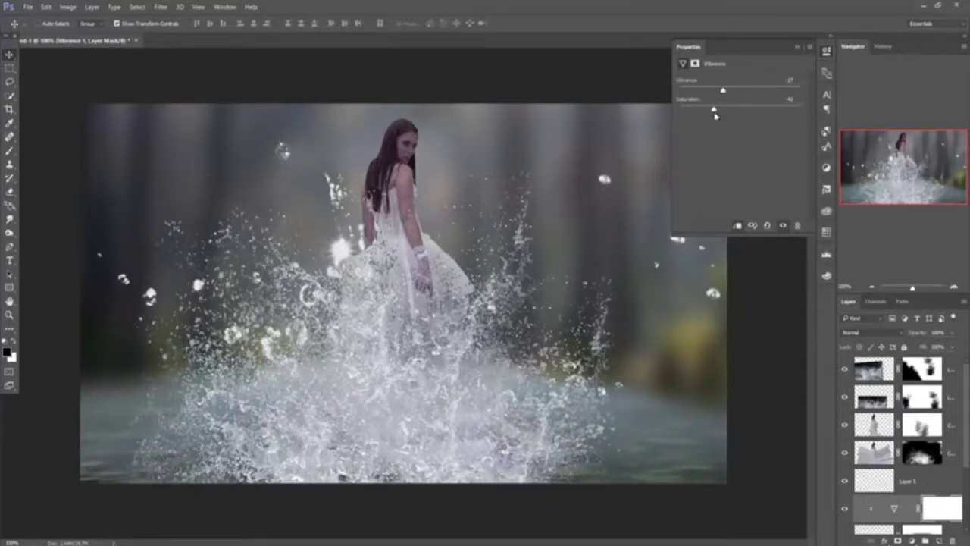
left_click_drag(723, 91, 722, 113)
left_click(799, 49)
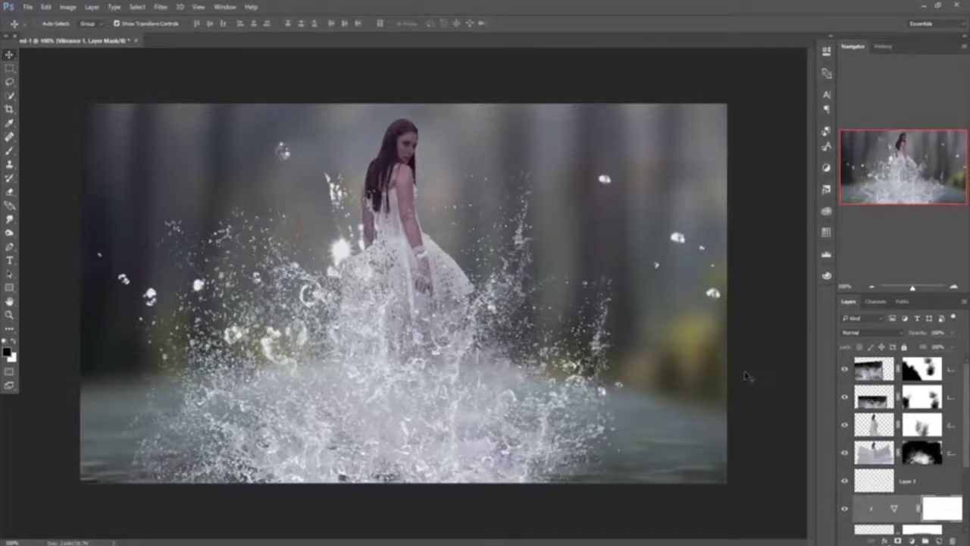
- Add a new empty layer directly above the clipped Vibrance adjustment
left_click(953, 453)
scroll(969, 437, "down", 3)
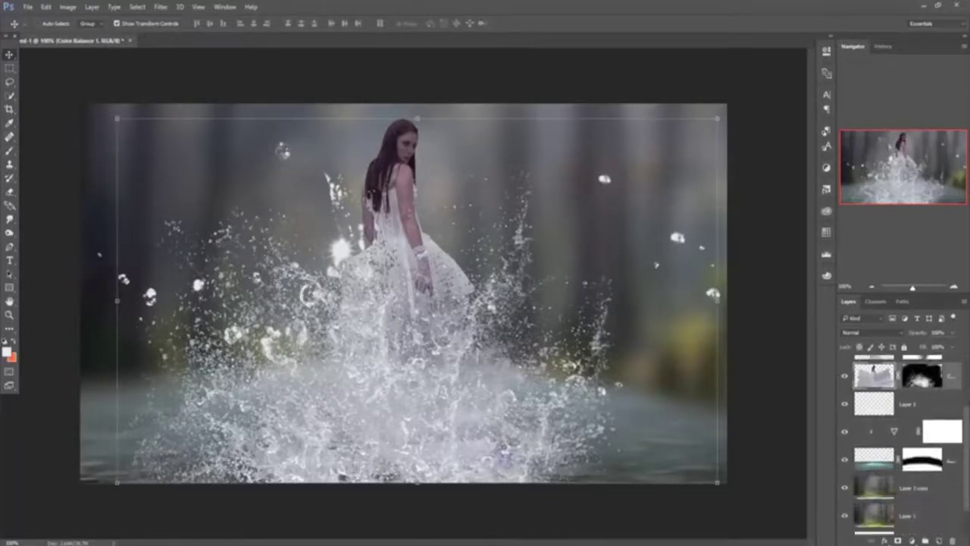
left_click(931, 490)
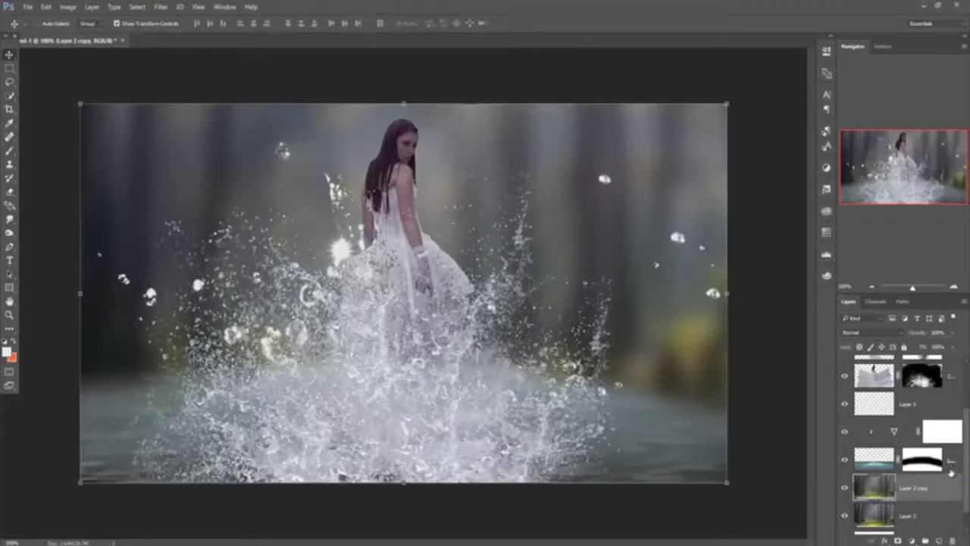
left_click(956, 431)
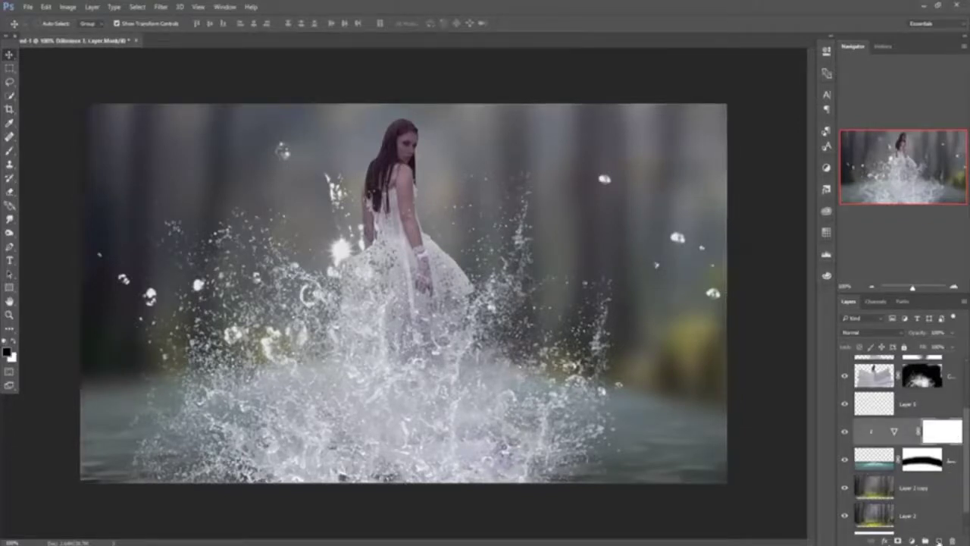
left_click(939, 540)
- Choose a soft round brush tip from the brush presets for painting on Layer 6
left_click(9, 151)
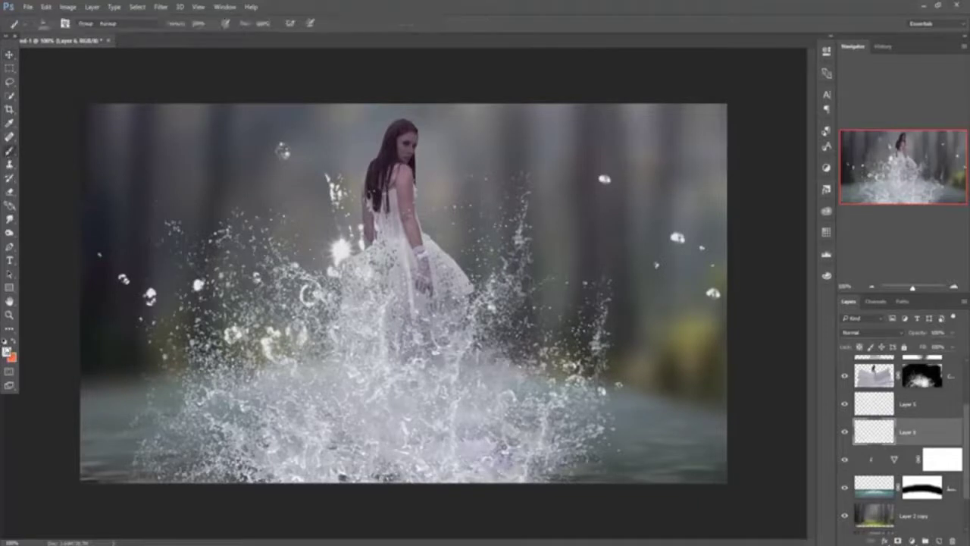
key("x")
left_click(53, 24)
left_click(39, 102)
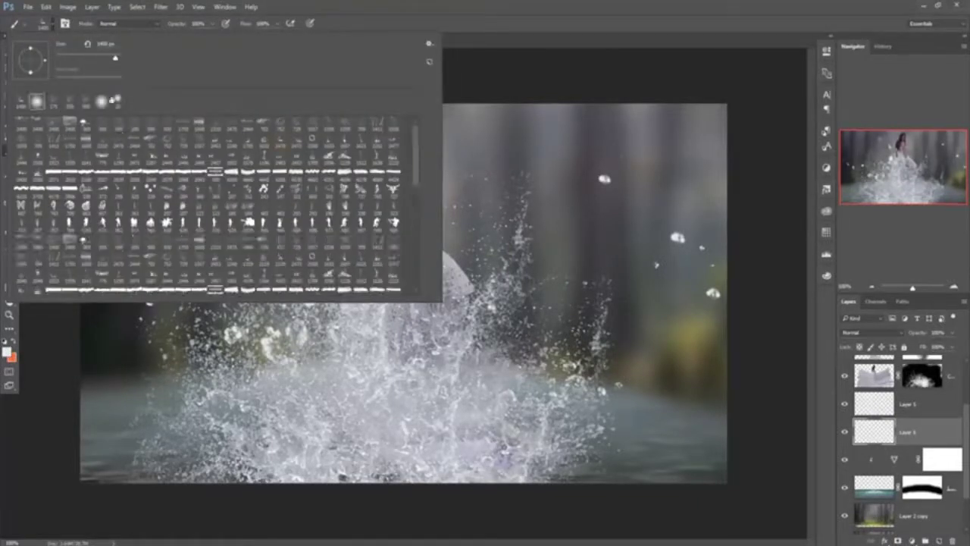
left_click(441, 4)
- Lighten the foreground color to white and dab a large soft glow behind the woman and her dress on Layer 6
left_click(7, 351)
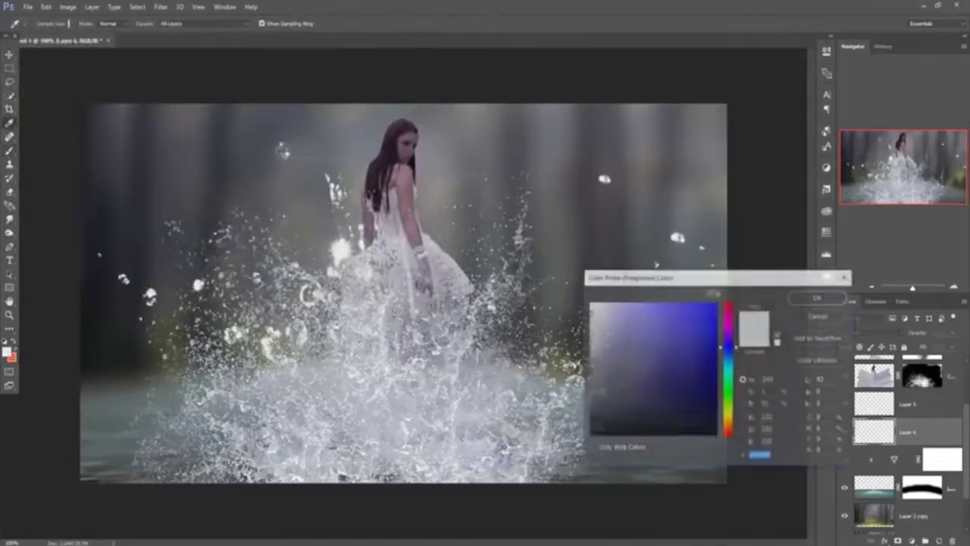
left_click_drag(590, 313, 590, 304)
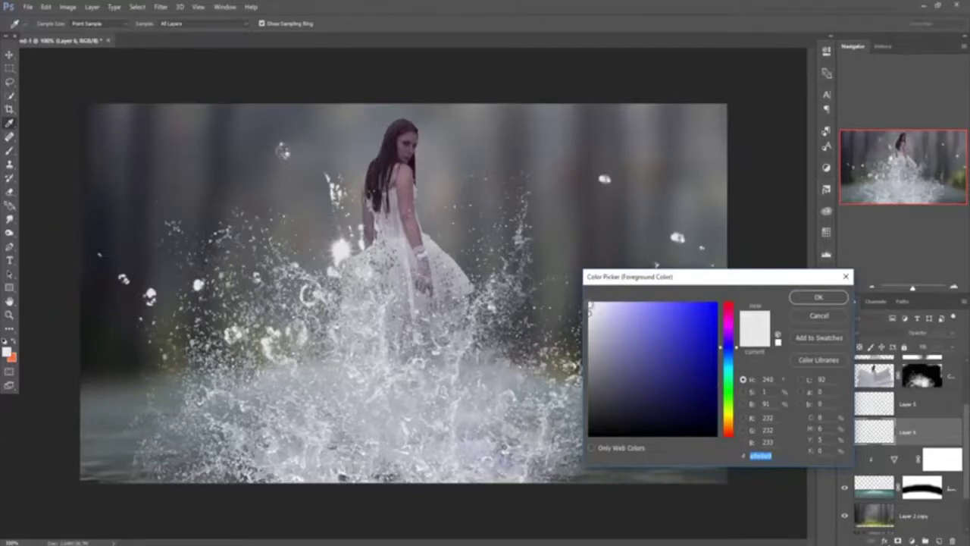
left_click(818, 297)
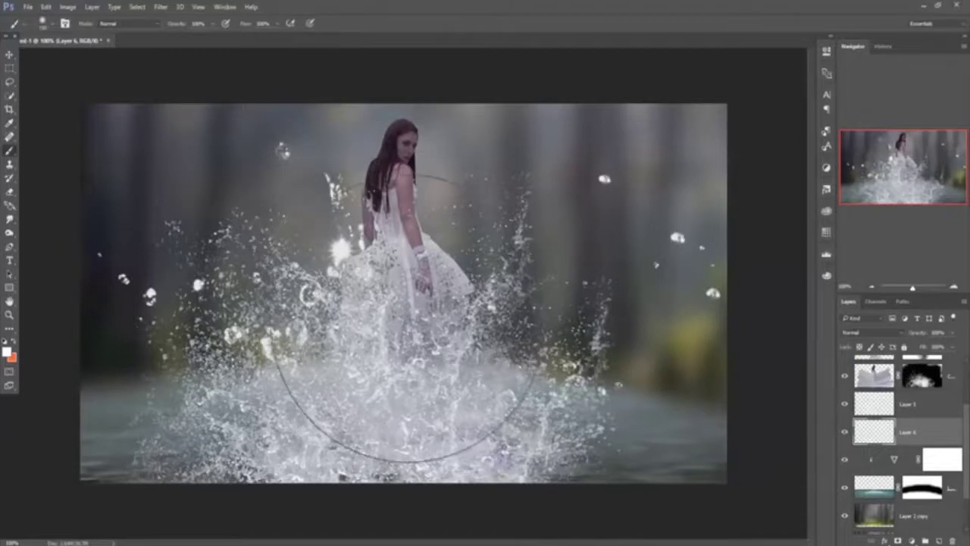
left_click(403, 303)
left_click(386, 326)
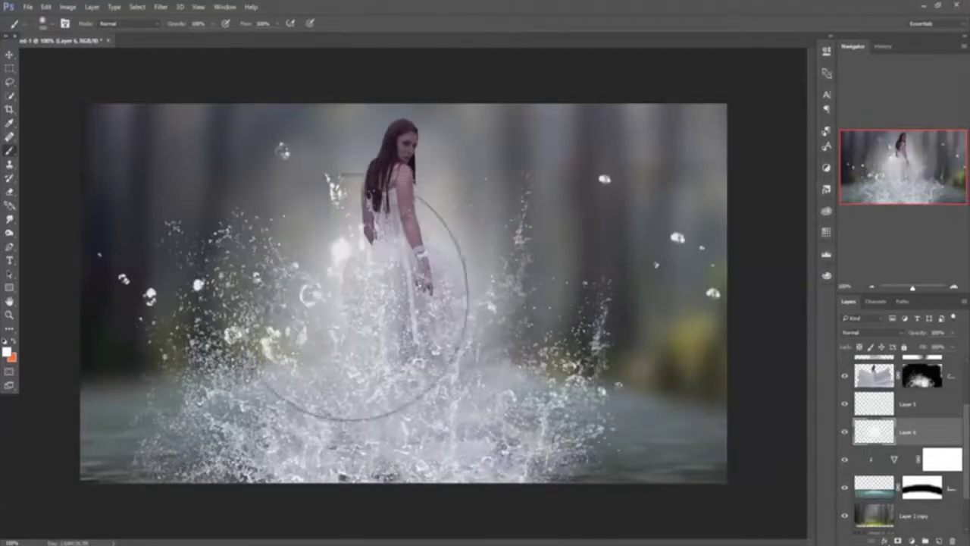
- Narrow the white glow on Layer 6 horizontally from both sides so it sits closely behind the woman
left_click(9, 54)
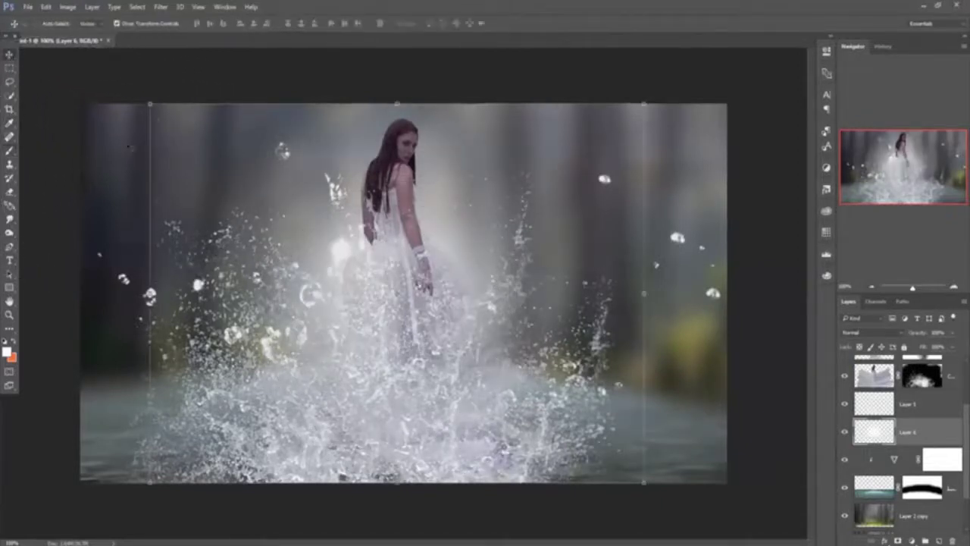
left_click_drag(644, 293, 587, 294)
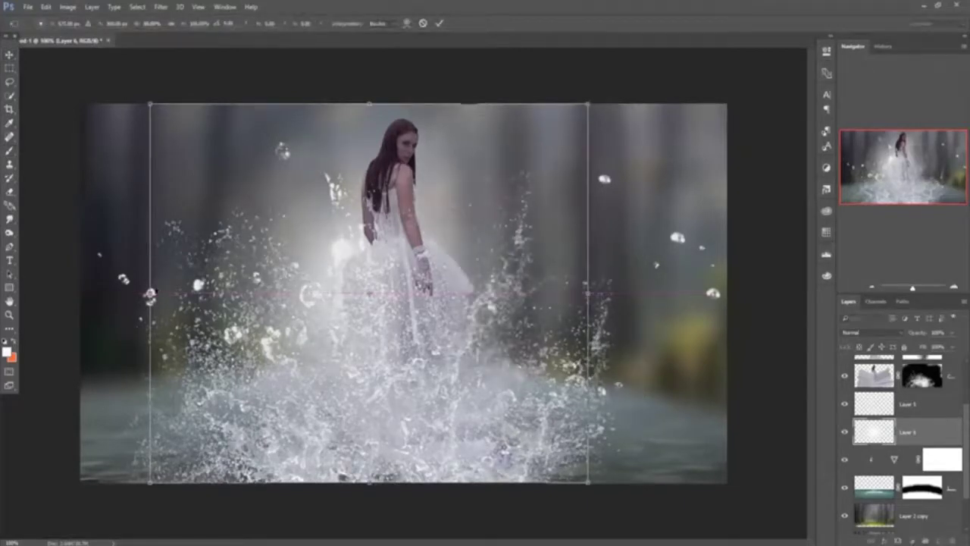
left_click_drag(150, 294, 249, 294)
left_click_drag(587, 294, 565, 294)
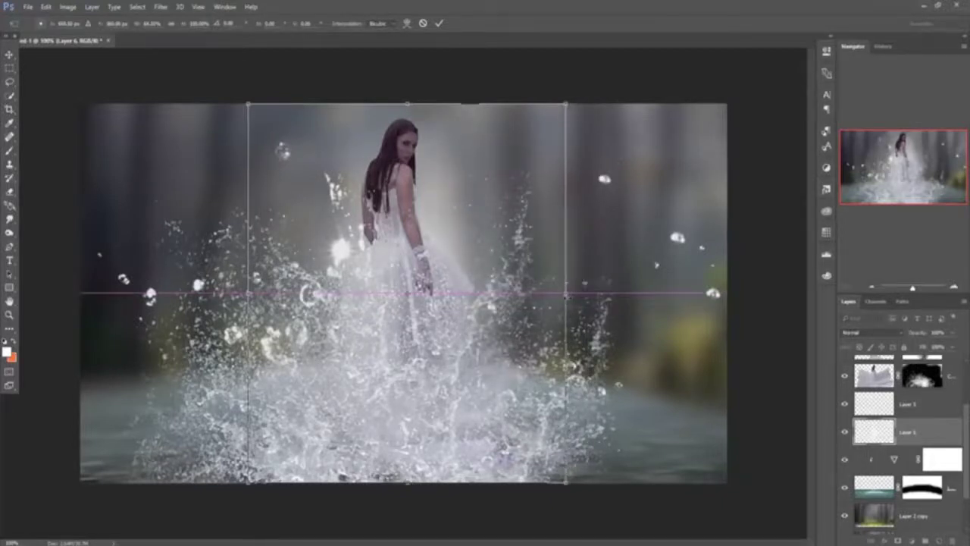
left_click(439, 22)
- On the woman's Color Balance 1 copy layer, smudge the first thin hair strands outward and down beside her right-hand shoulder
scroll(952, 377, "up", 2)
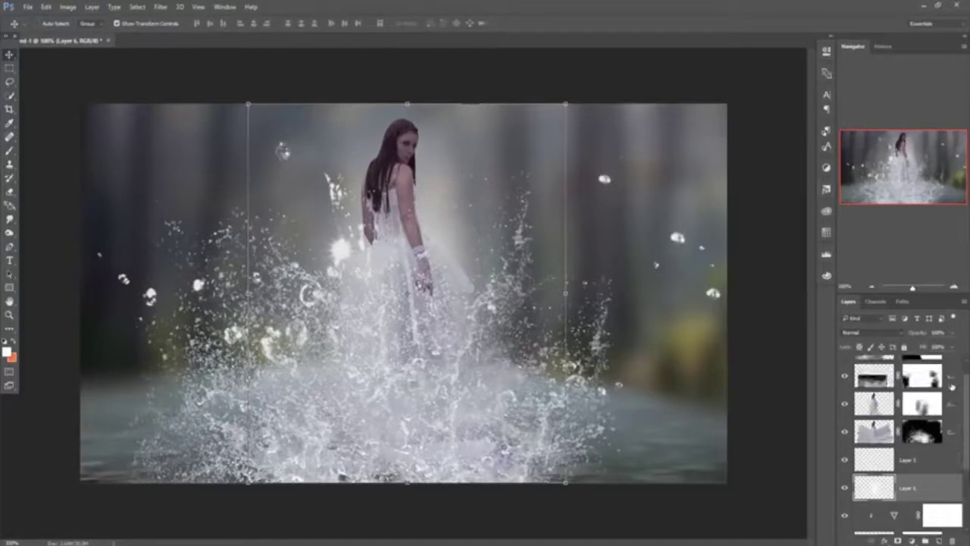
left_click(913, 406)
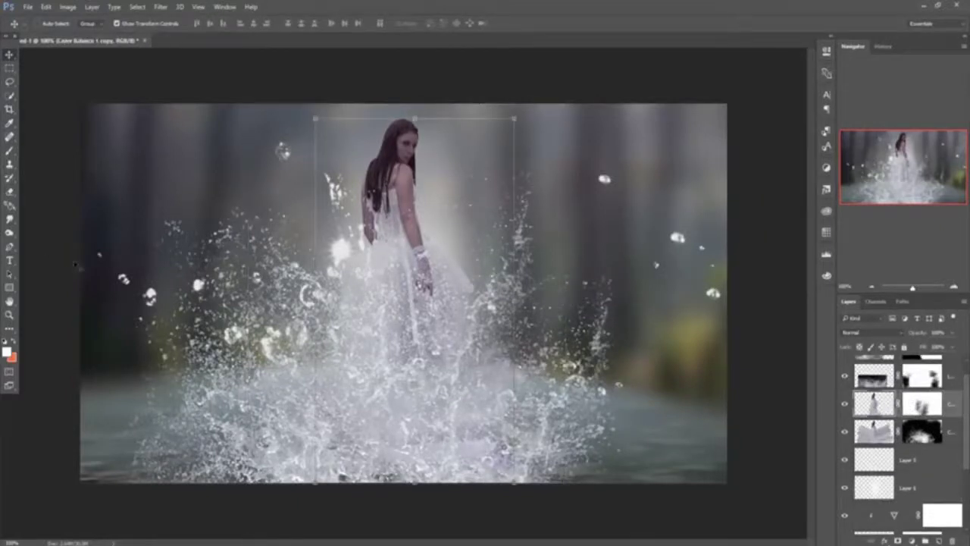
left_click(9, 150)
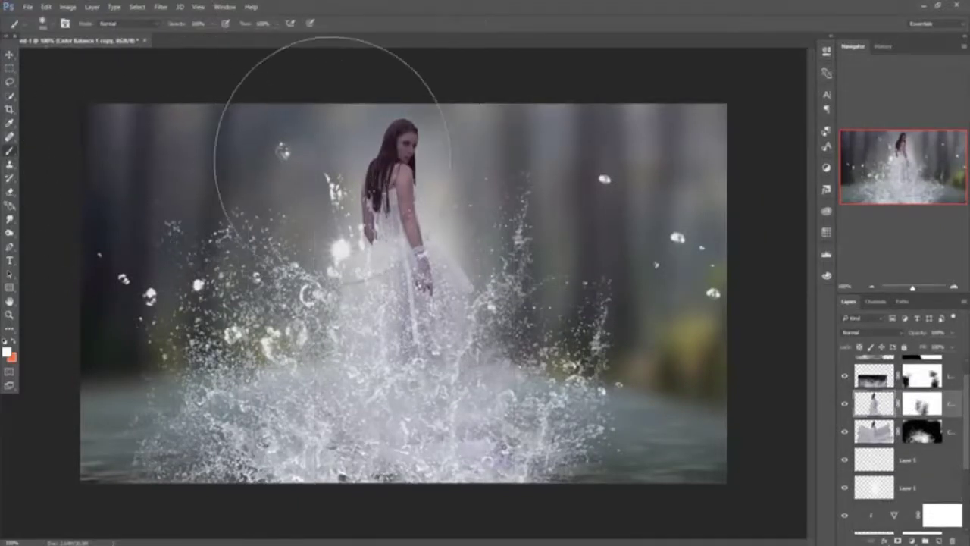
left_click(9, 219)
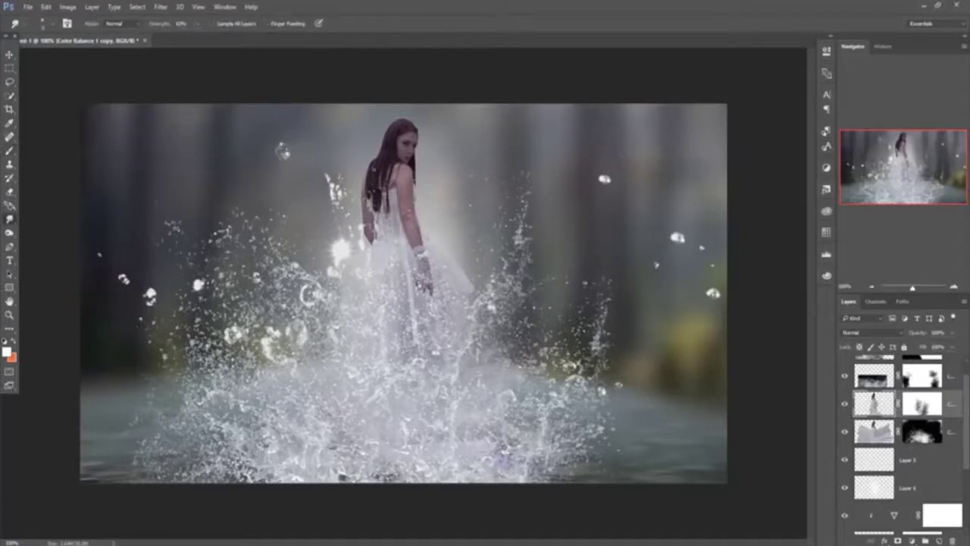
key("ctrl+plus")
key("ctrl+plus")
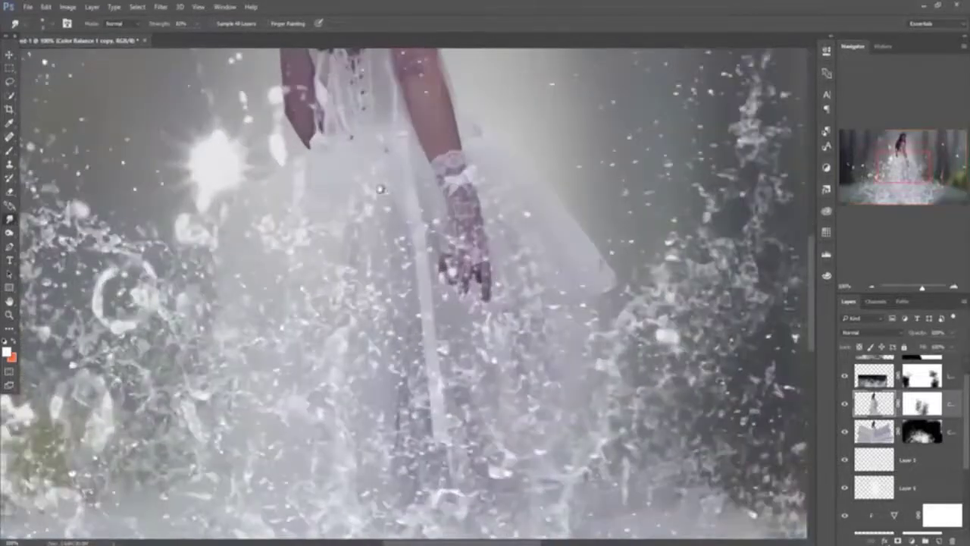
left_click_drag(381, 189, 399, 474)
left_click_drag(378, 297, 387, 355)
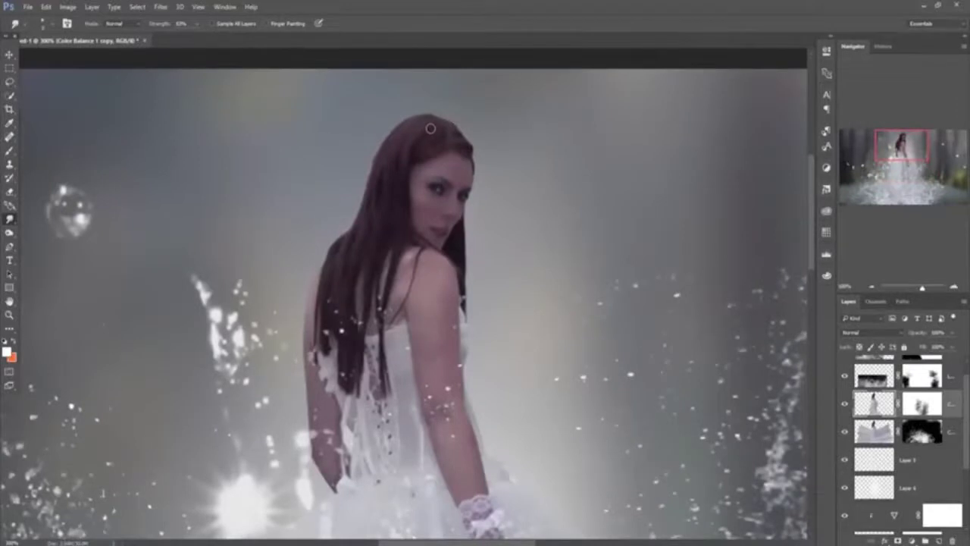
left_click_drag(463, 244, 488, 341)
left_click_drag(466, 301, 502, 372)
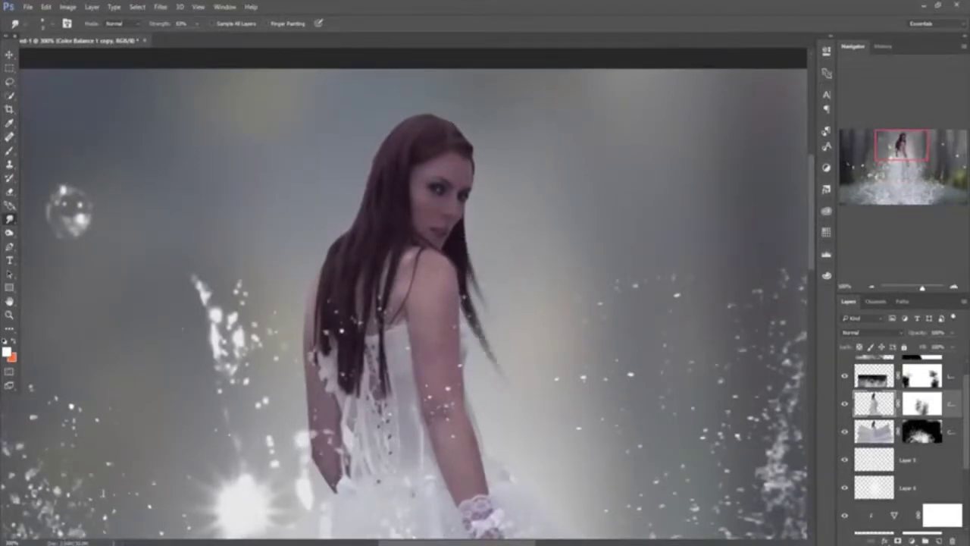
- Smudge more strands outward from the hair below her chin into a windblown fan of different lengths
left_click_drag(464, 256, 500, 331)
mouse_move(464, 244)
left_mouse_down()
mouse_move(516, 266)
mouse_move(527, 288)
left_mouse_up()
left_click_drag(464, 256, 516, 327)
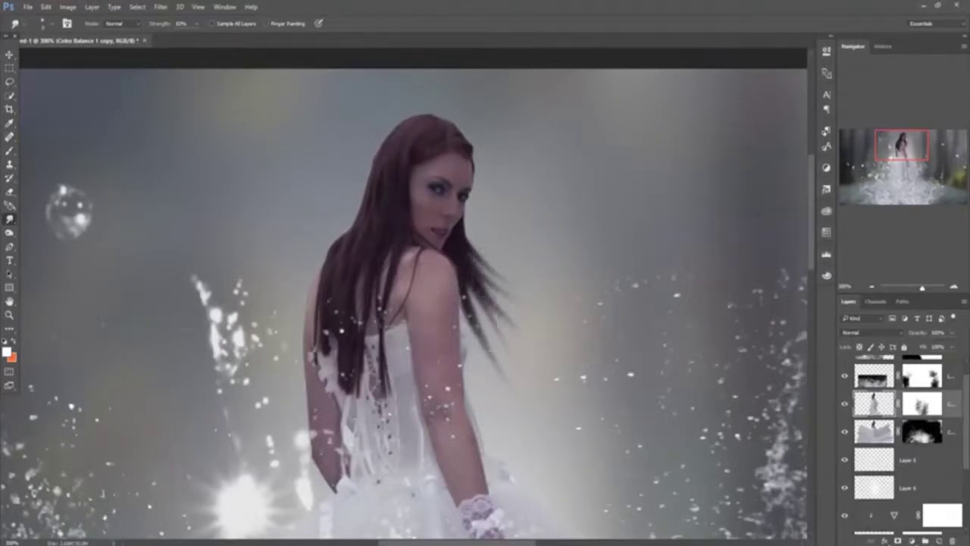
left_click_drag(461, 279, 507, 347)
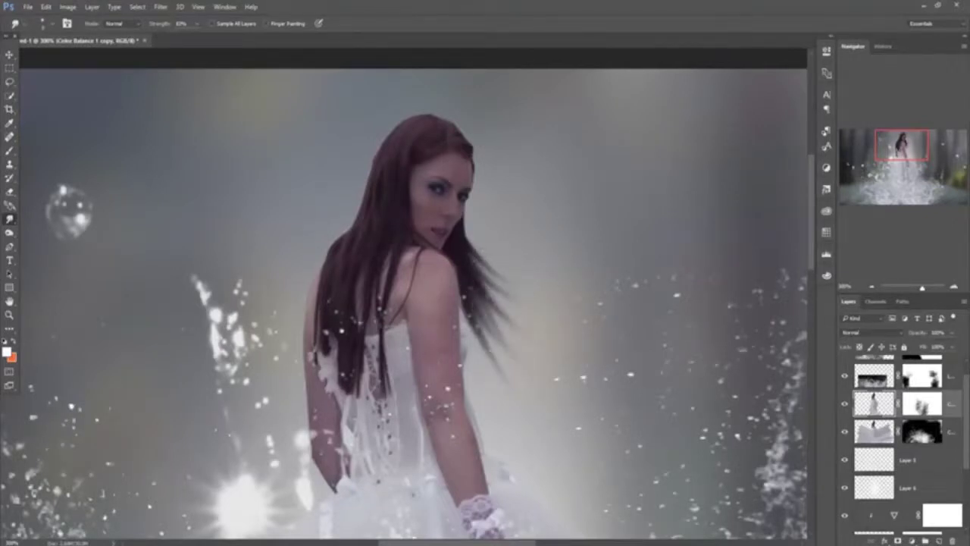
mouse_move(462, 230)
left_mouse_down()
mouse_move(506, 242)
mouse_move(497, 262)
mouse_move(512, 282)
left_mouse_up()
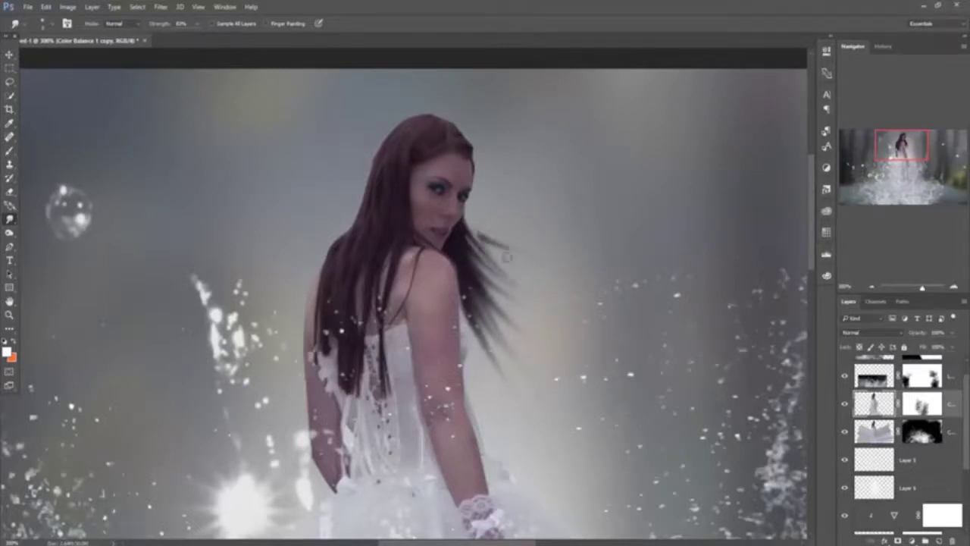
left_click_drag(465, 234, 525, 274)
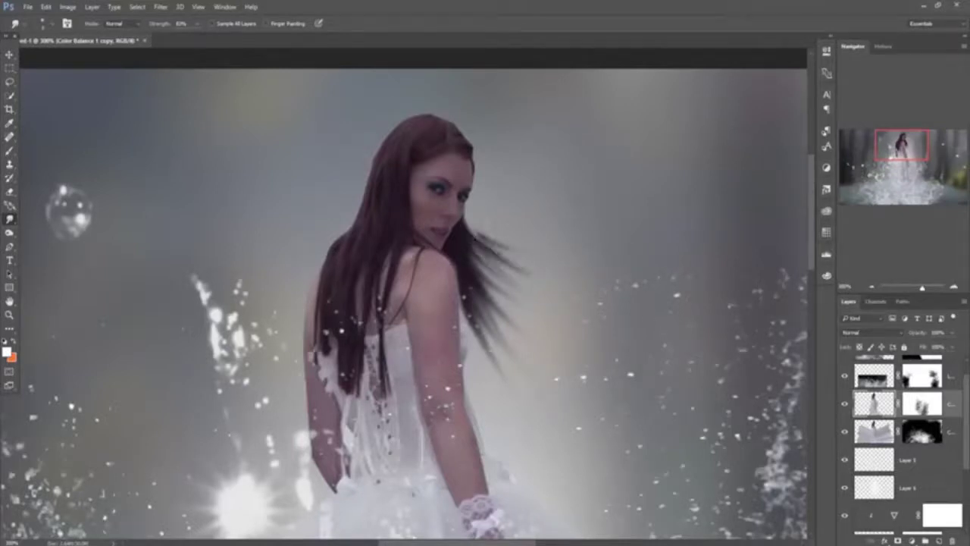
left_click_drag(470, 235, 543, 259)
mouse_move(466, 227)
left_mouse_down()
mouse_move(485, 241)
mouse_move(564, 250)
left_mouse_up()
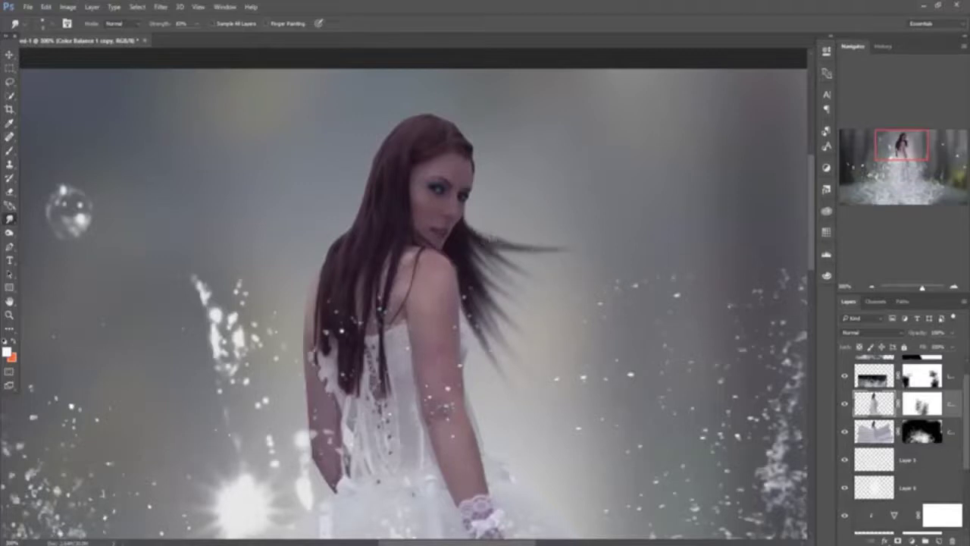
left_click_drag(464, 256, 535, 298)
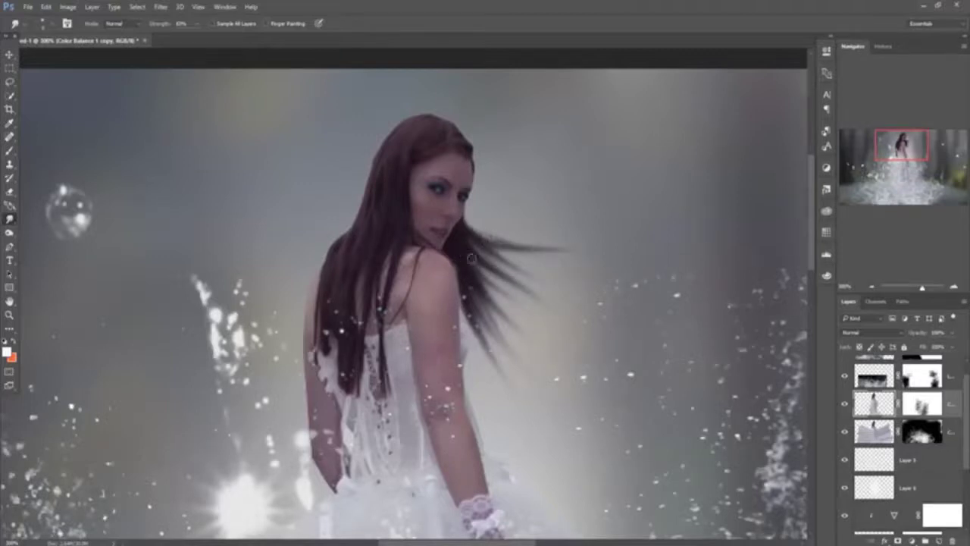
left_click_drag(473, 260, 534, 316)
left_click_drag(488, 295, 521, 317)
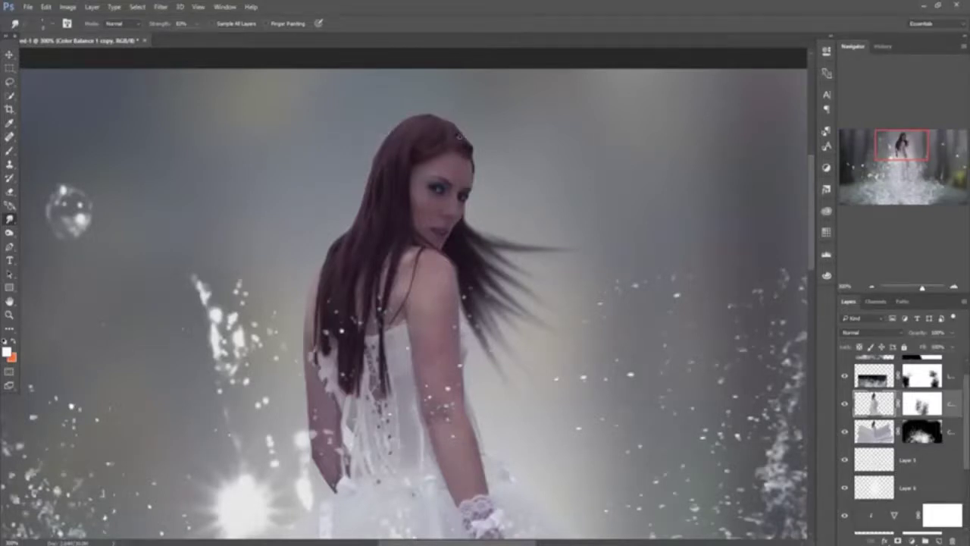
- Smudge wispy strands outward along the back of her head and above her left-hand shoulder
mouse_move(396, 140)
left_mouse_down()
mouse_move(369, 173)
mouse_move(376, 202)
mouse_move(312, 258)
mouse_move(336, 245)
mouse_move(288, 261)
left_mouse_up()
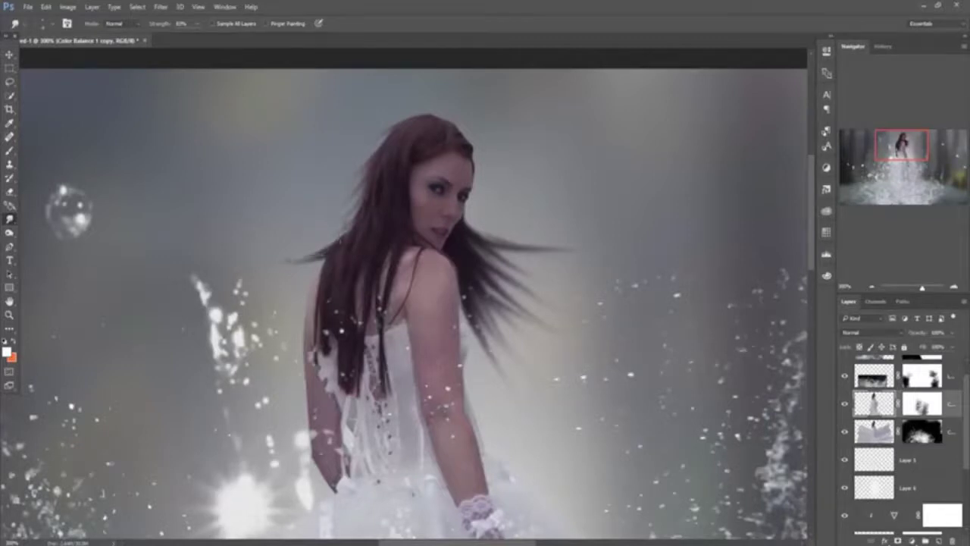
left_click_drag(361, 210, 337, 239)
left_click_drag(372, 186, 350, 206)
left_click_drag(396, 133, 361, 166)
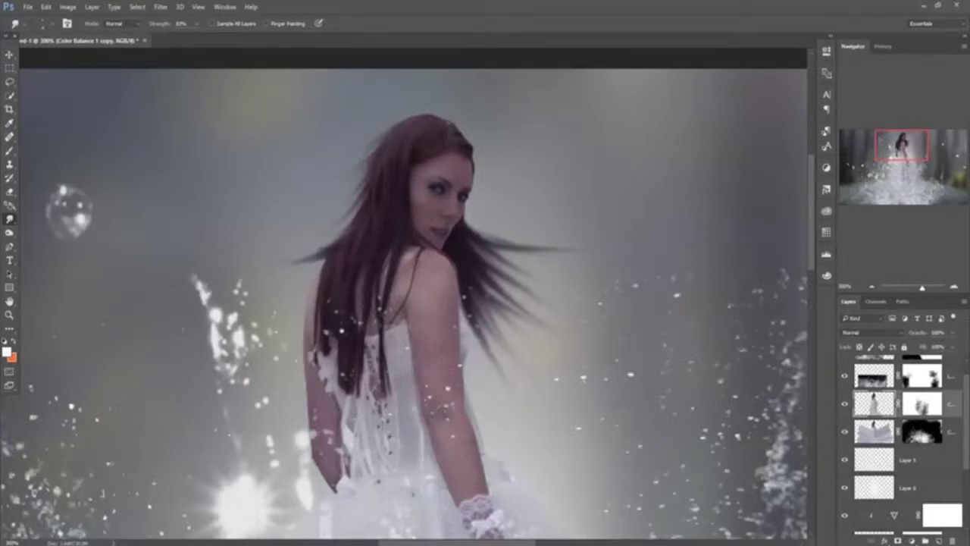
- Smudge fine flyaway strands backward from the crown and smooth the hair above her forehead
mouse_move(441, 118)
left_mouse_down()
mouse_move(401, 116)
mouse_move(345, 176)
left_mouse_up()
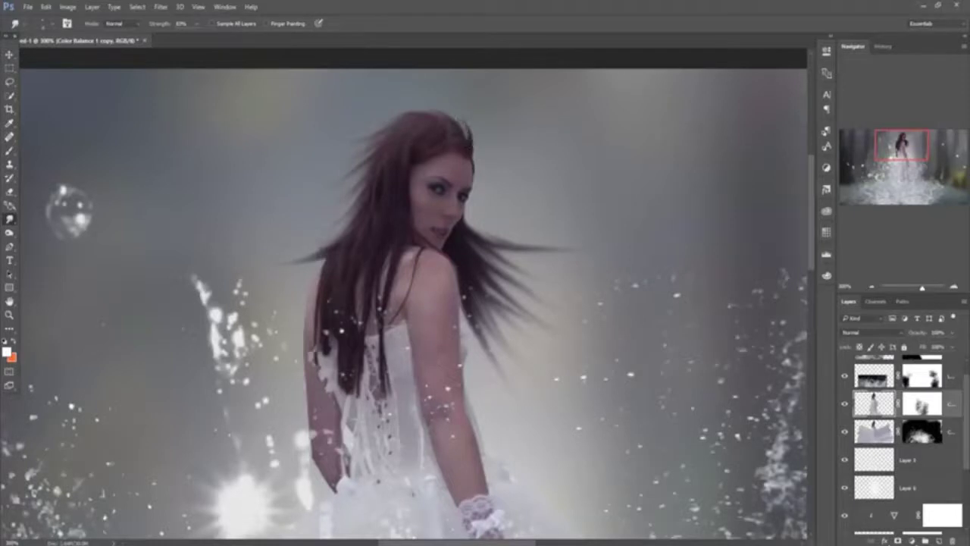
left_click_drag(464, 127, 452, 122)
left_click(9, 55)
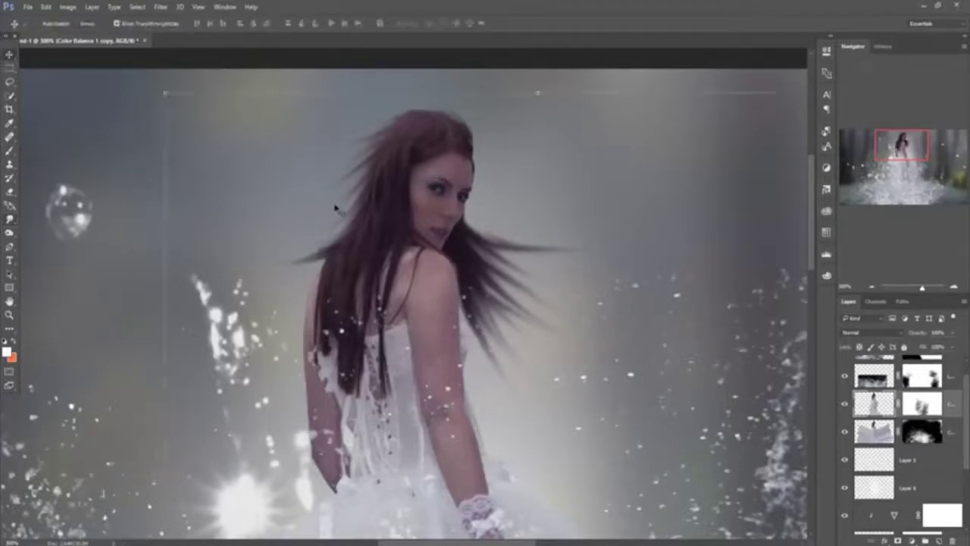
key("ctrl+minus")
key("ctrl+minus")
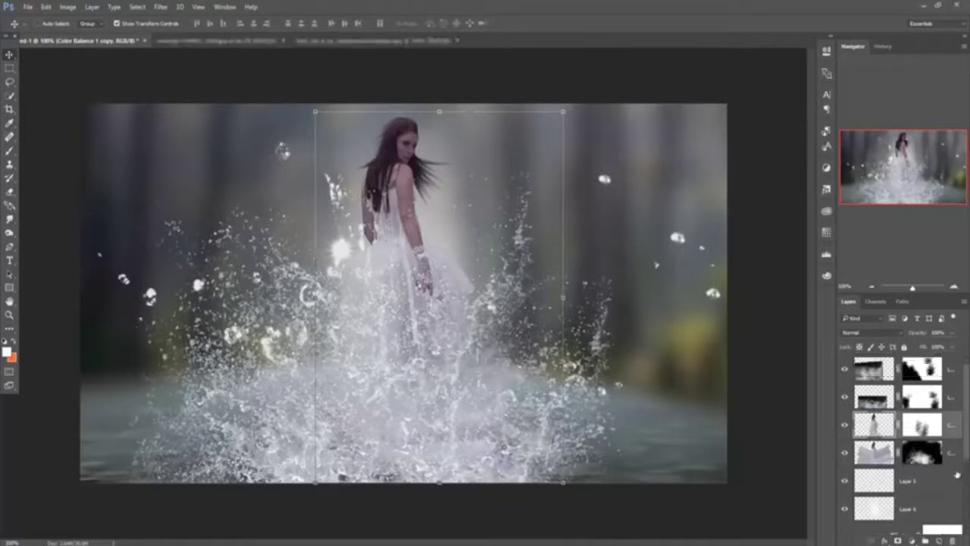
- Copy the icebergs photo's area below the horizon into the composite as a layer directly above the Color Balance 1 layer
left_click(957, 457)
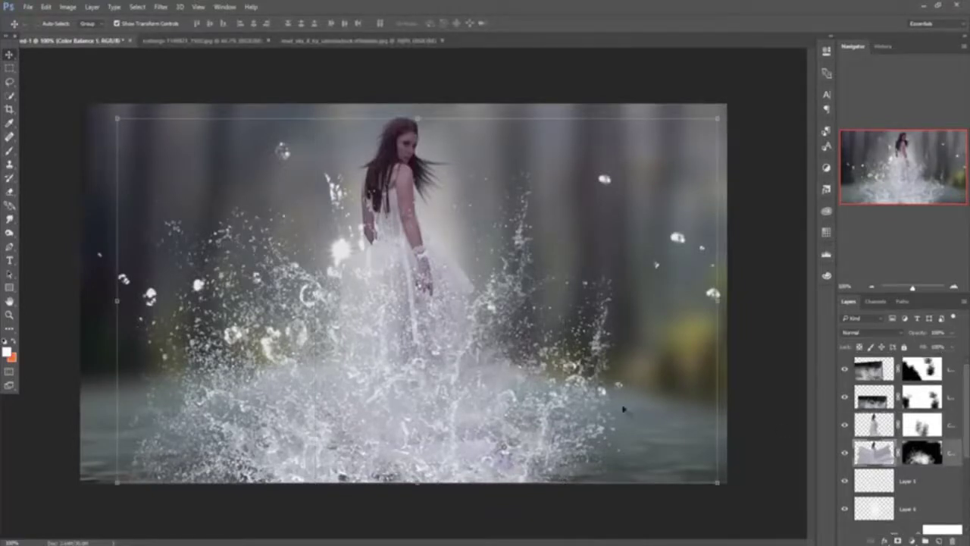
left_click(196, 40)
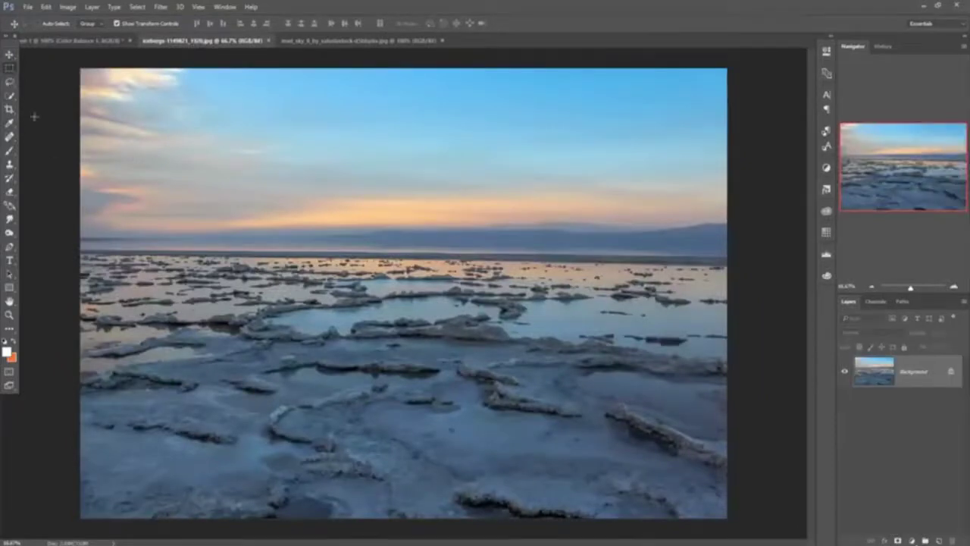
left_click(9, 67)
left_click_drag(82, 260, 759, 512)
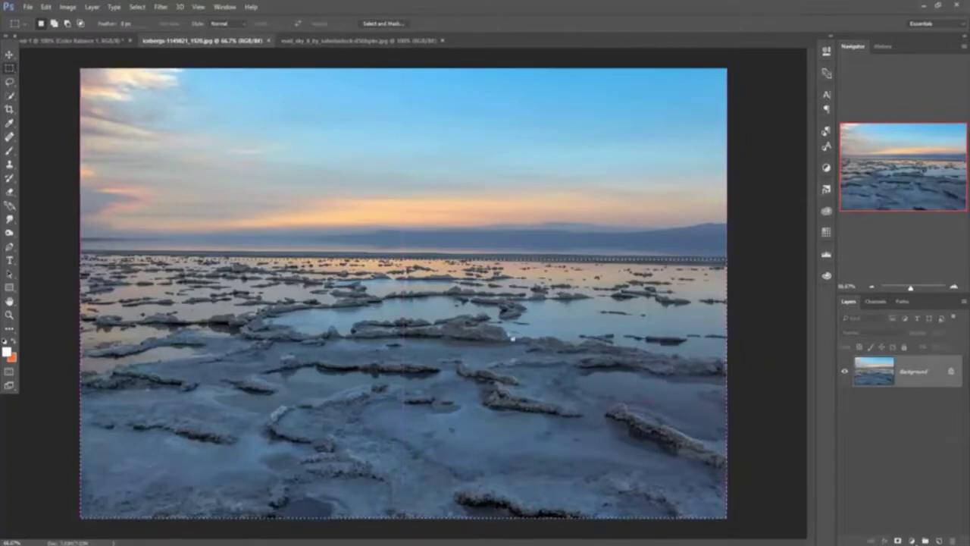
left_click(8, 55)
left_click_drag(192, 42, 195, 93)
left_click_drag(123, 279, 87, 356)
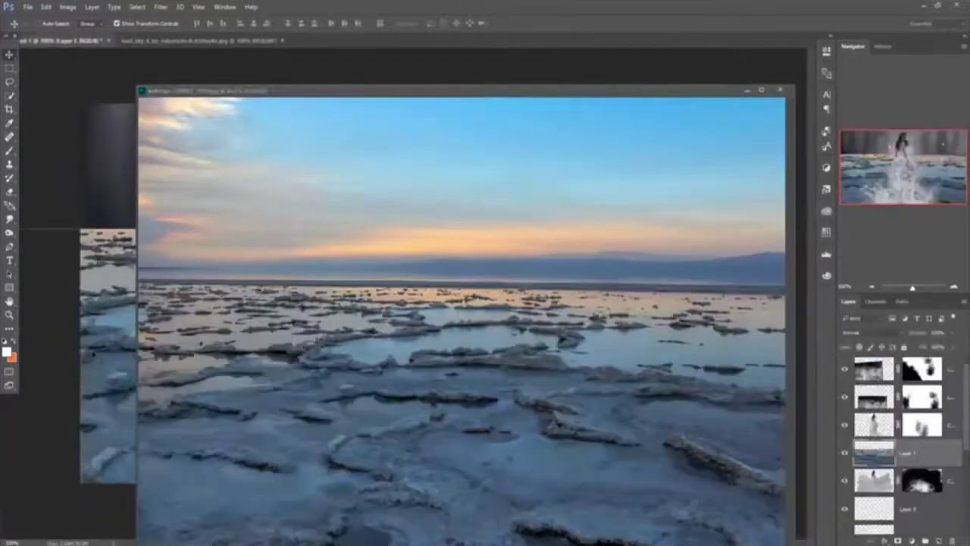
left_click(748, 89)
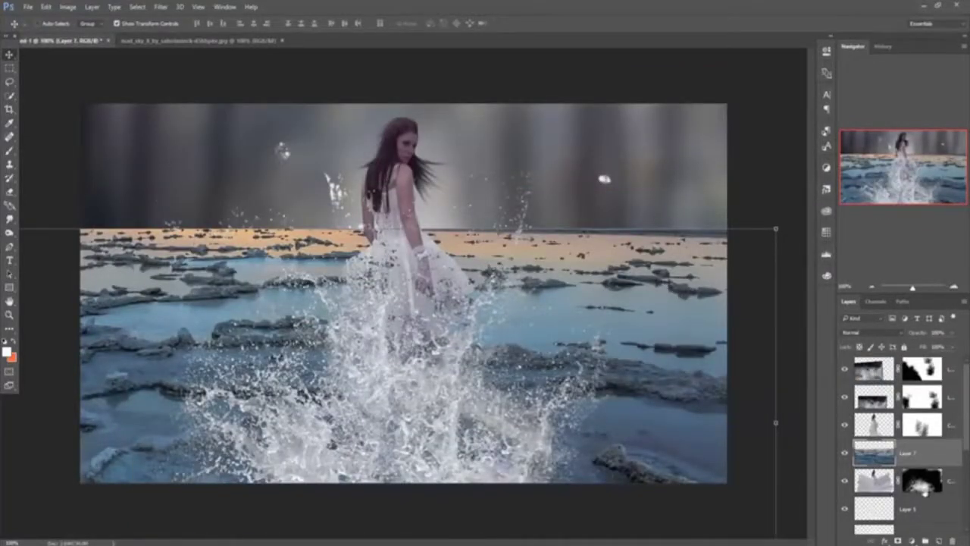
- Transform the icy ground layer to span the canvas width behind the woman's splash, rotating it slightly counterclockwise and lowering it a little
left_click_drag(775, 228, 523, 330)
left_click_drag(442, 400, 465, 402)
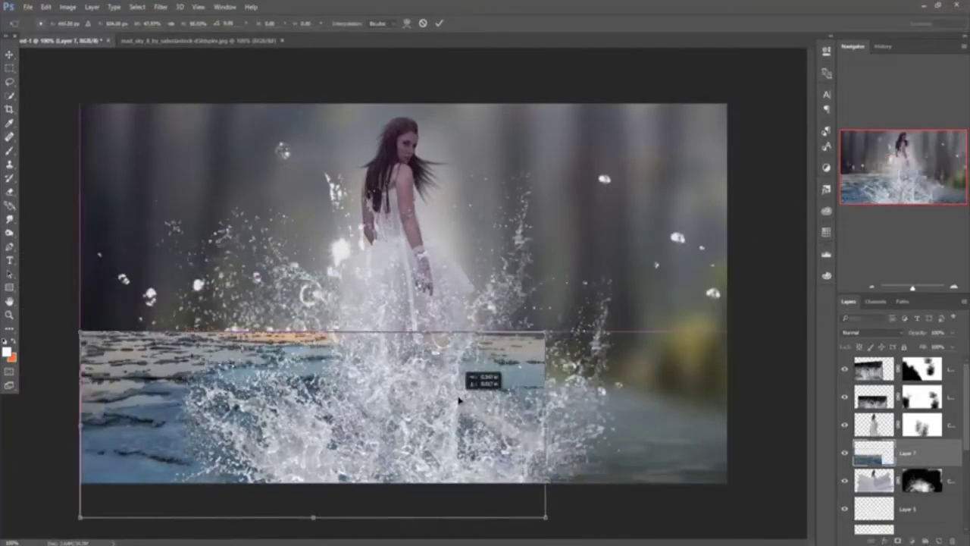
left_click_drag(547, 518, 729, 483)
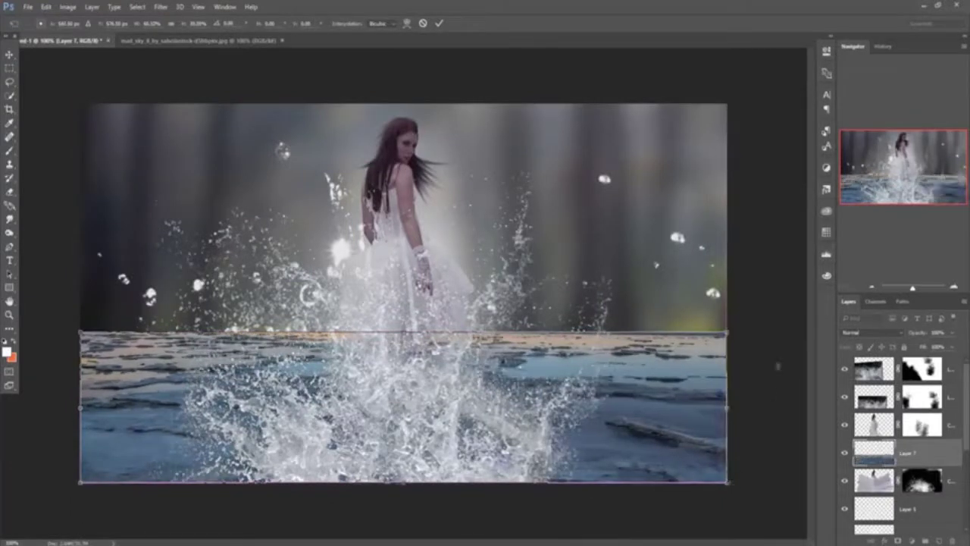
left_click_drag(762, 323, 758, 315)
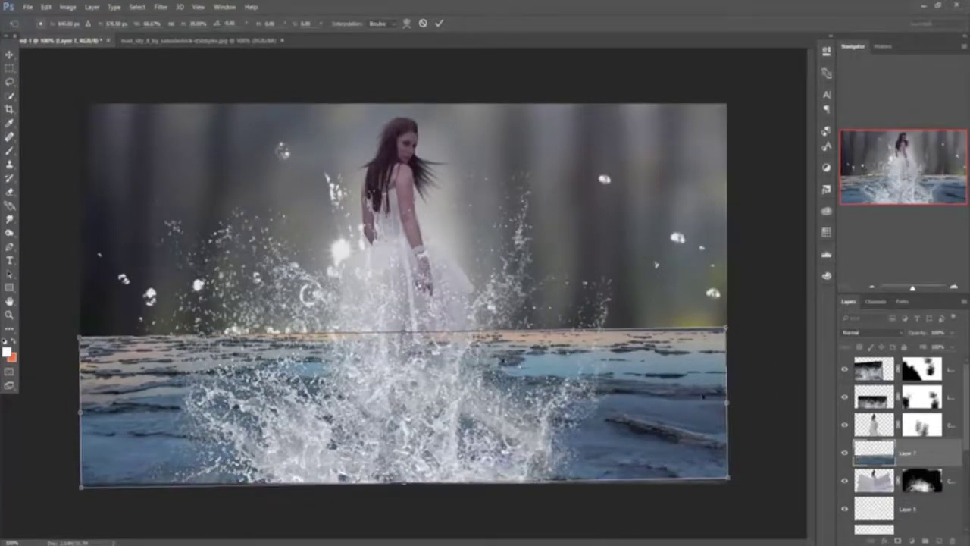
left_click_drag(692, 410, 693, 416)
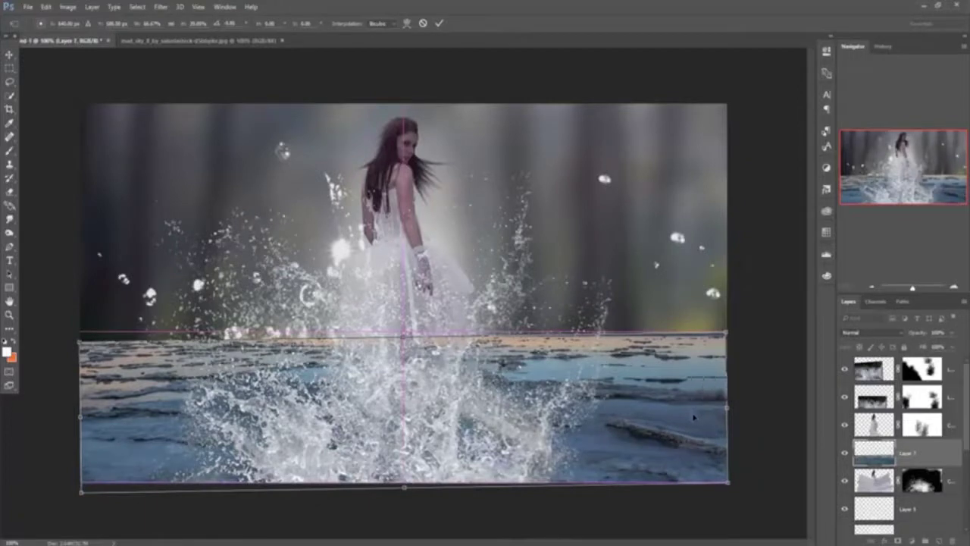
left_click(440, 26)
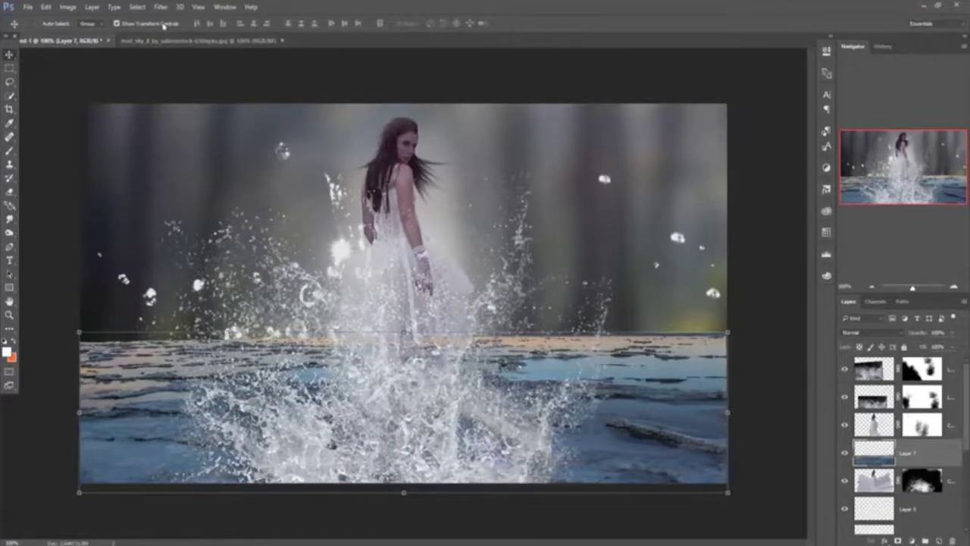
- Copy the cloudy sky photo, excluding its lower edge and credit strip, into the composite as a layer above the icy ground
left_click(179, 40)
left_click(9, 67)
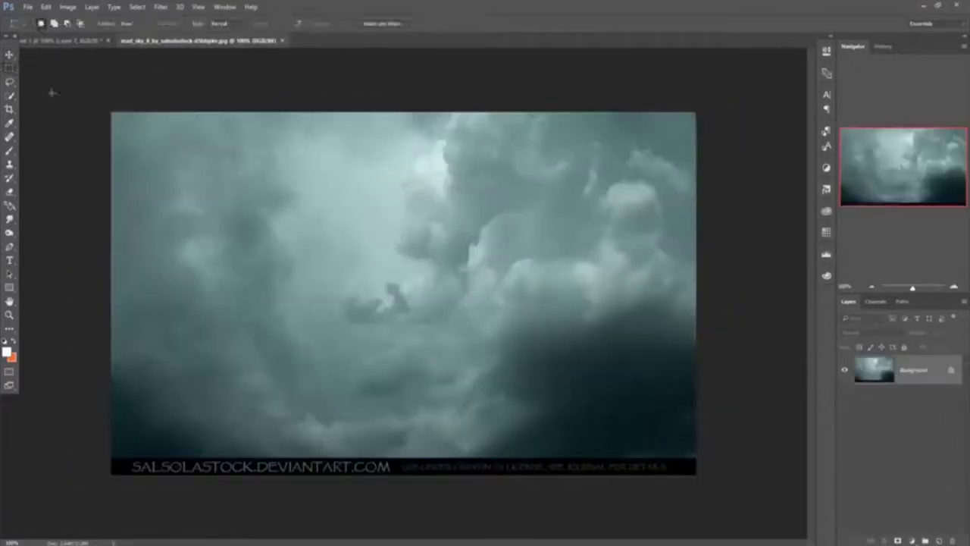
left_click_drag(105, 111, 705, 420)
left_click(9, 54)
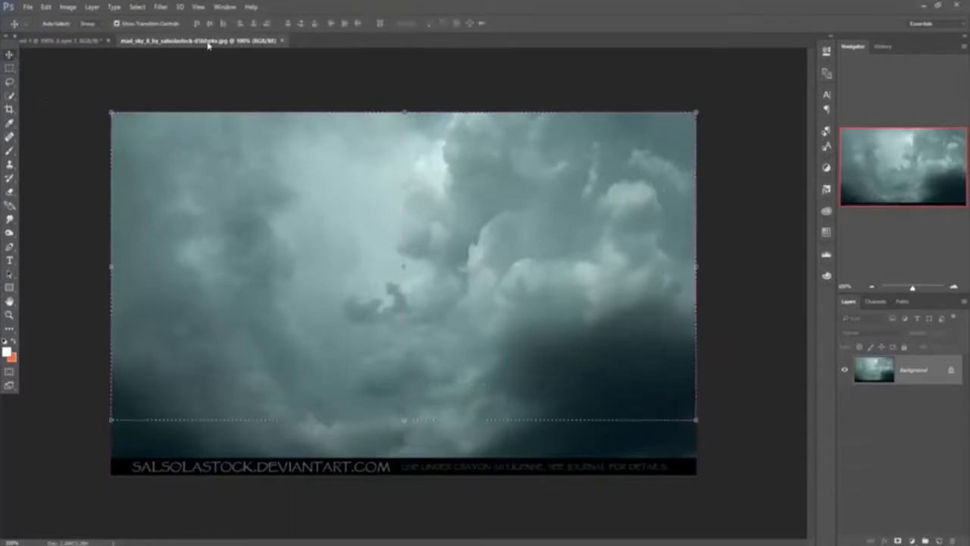
left_click_drag(209, 46, 492, 101)
left_click_drag(513, 180, 310, 151)
left_click(942, 98)
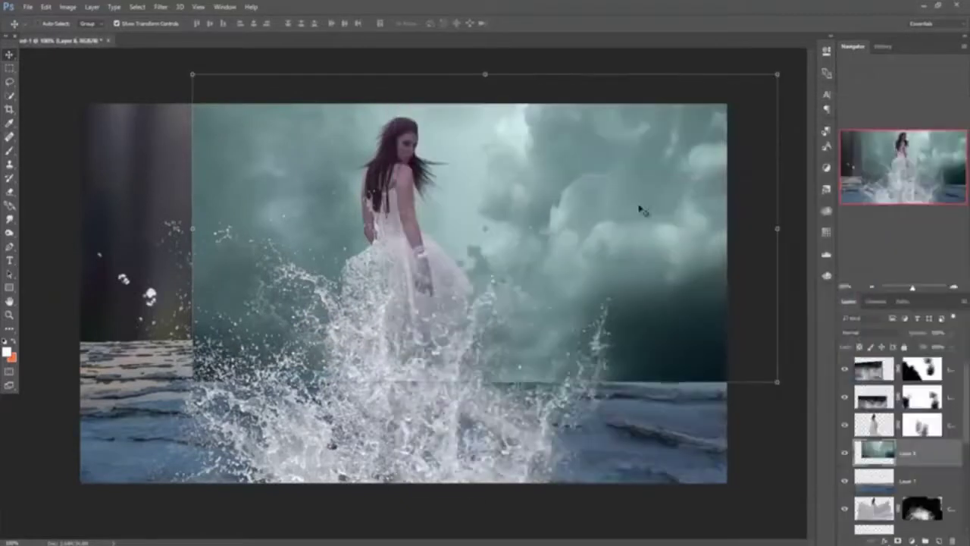
- Fit the cloudy sky across the full width of the canvas's upper part and move its layer beneath the icy ground layer
left_click_drag(640, 210, 529, 238)
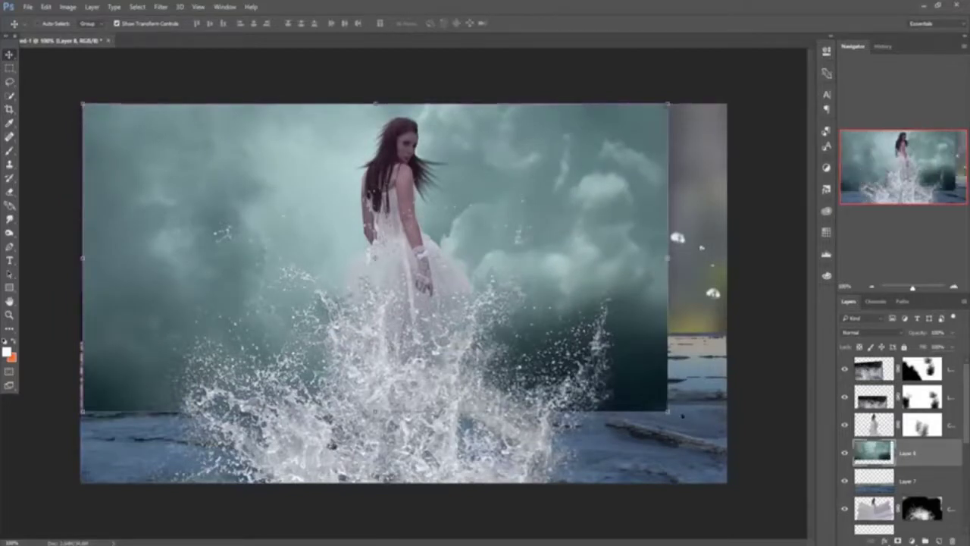
left_click_drag(667, 412, 728, 385)
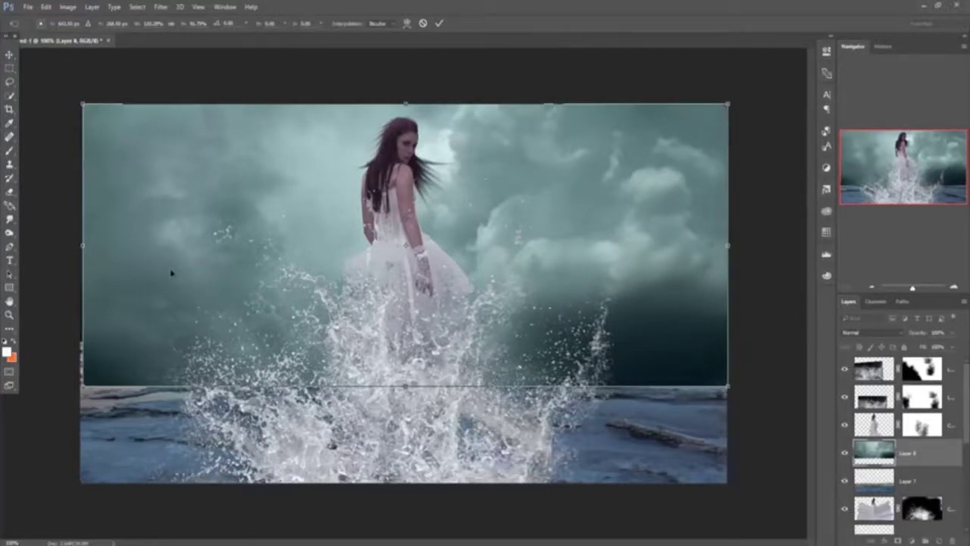
key("Return")
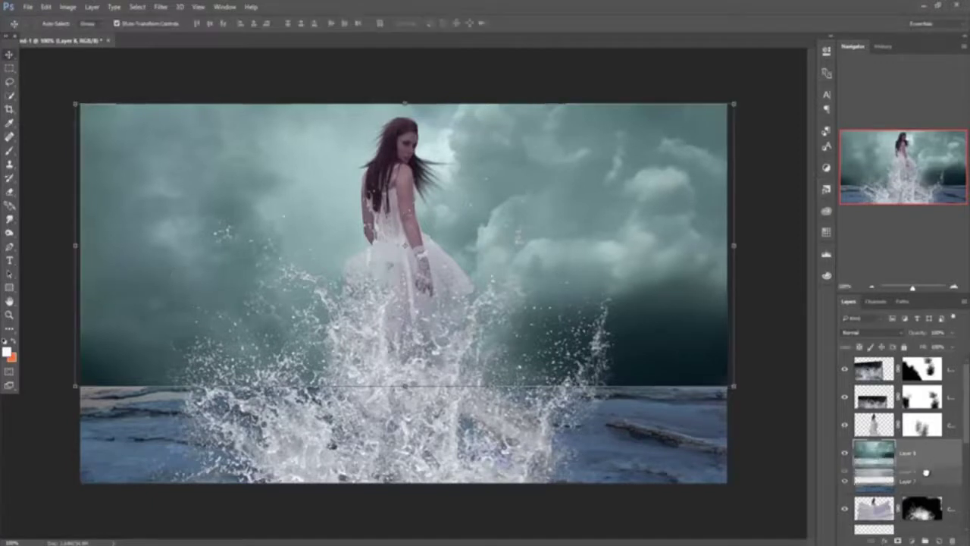
key("ctrl+bracketleft")
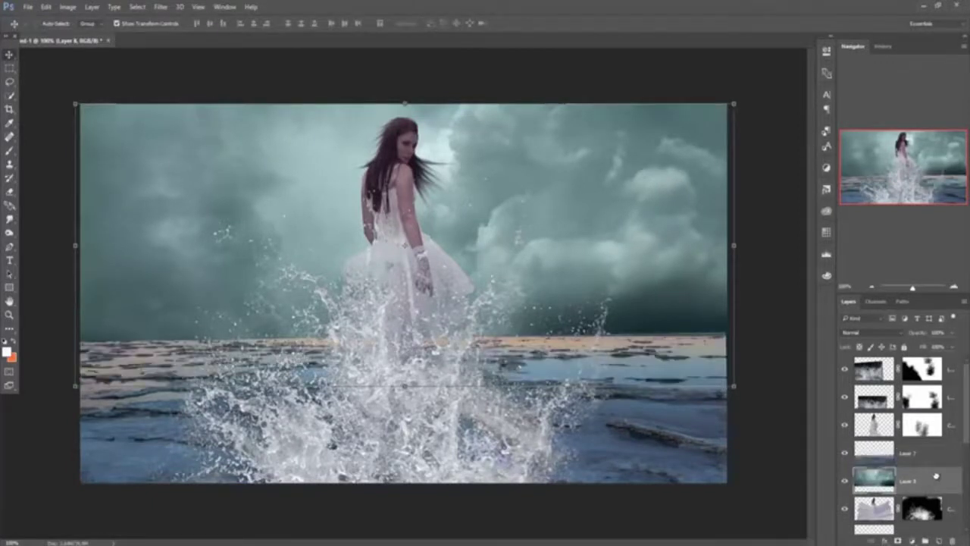
- Add a layer mask to the icy ground layer and paint black along the horizon with a smaller soft brush to blend it into the sky
left_click(923, 459)
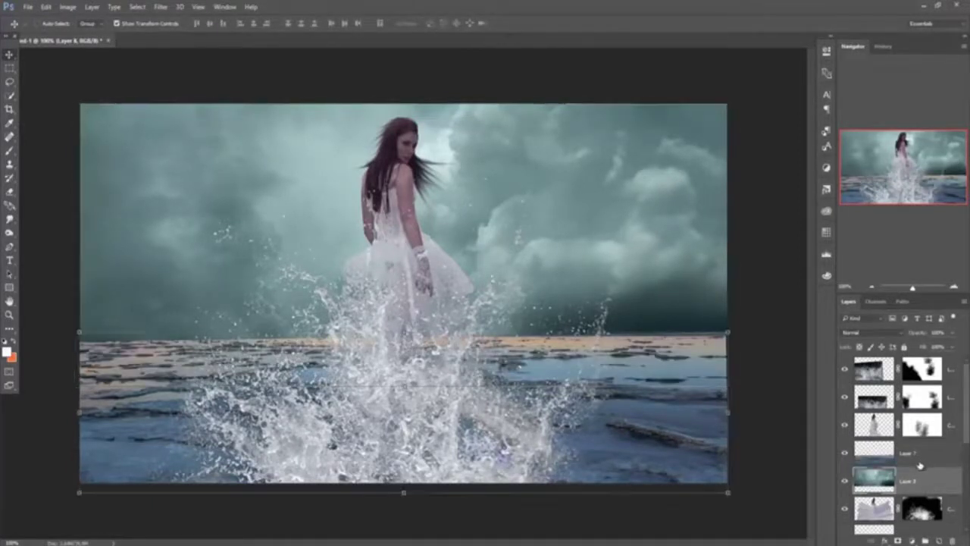
left_click(897, 539)
left_click(9, 150)
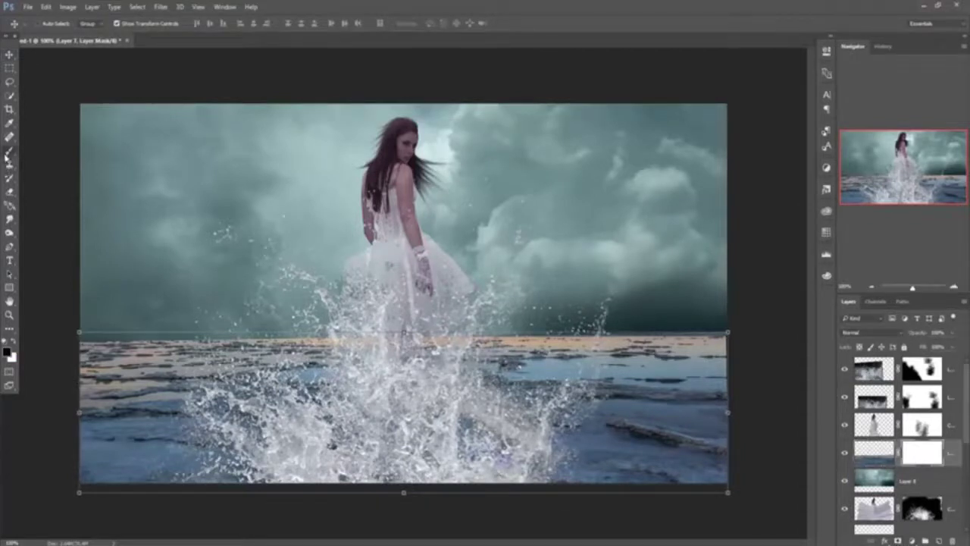
key("bracketleft")
key("bracketleft")
key("bracketleft")
key("bracketleft")
key("bracketleft")
key("bracketleft")
key("bracketleft")
key("bracketleft")
key("bracketleft")
key("bracketleft")
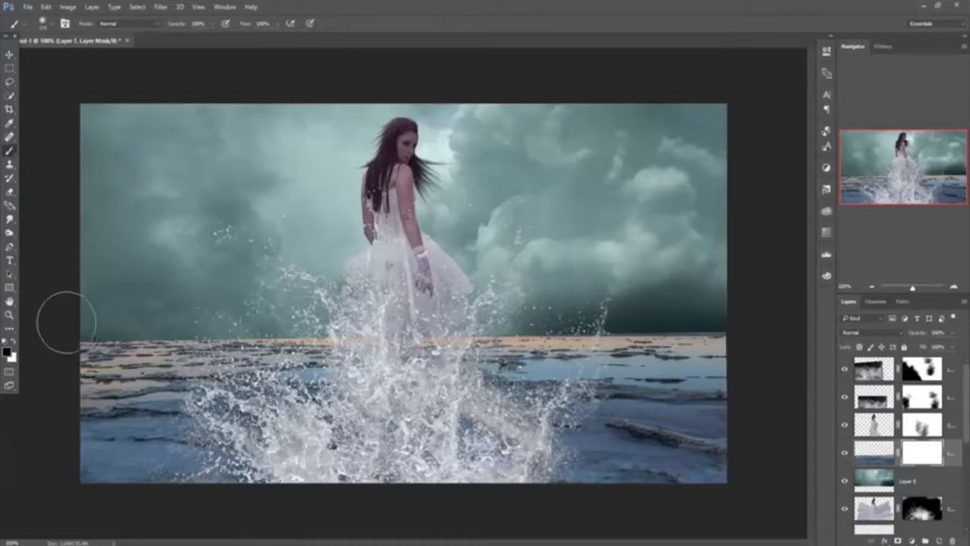
mouse_move(221, 321)
left_mouse_down()
mouse_move(743, 318)
mouse_move(687, 312)
mouse_move(561, 333)
left_mouse_up()
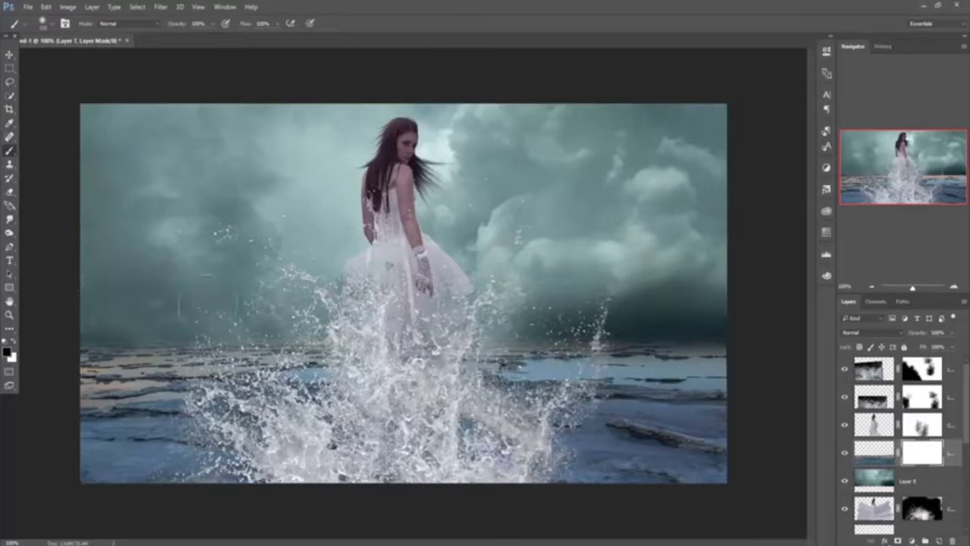
left_click_drag(654, 311, 743, 304)
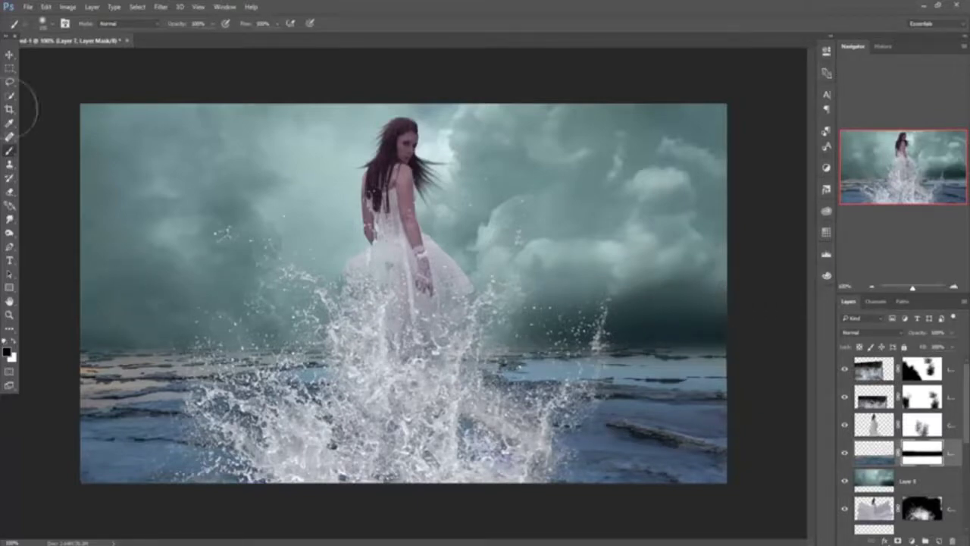
- Apply the Camera Raw Filter to the icy ground image with Exposure +0.50, Vibrance -38 and reduced Saturation
left_click(10, 54)
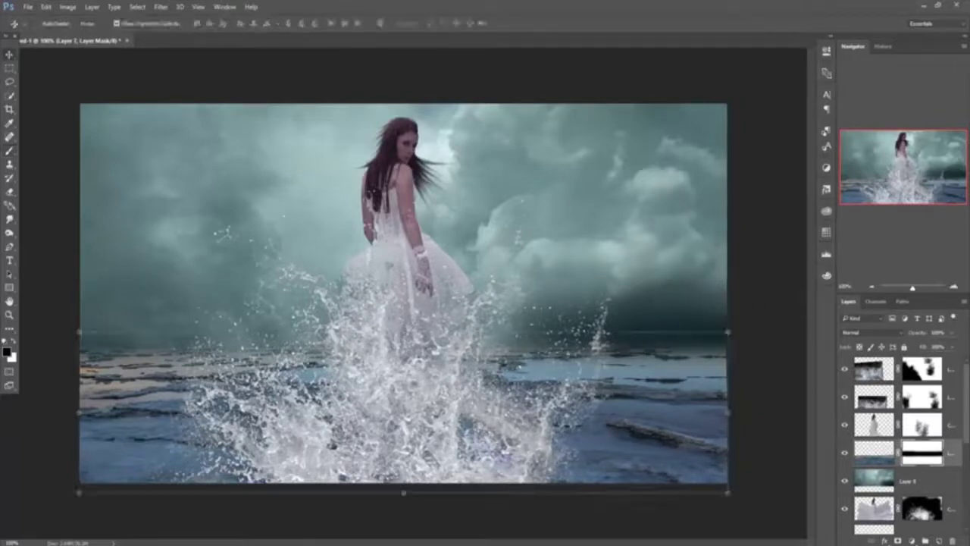
left_click(883, 456)
left_click(161, 6)
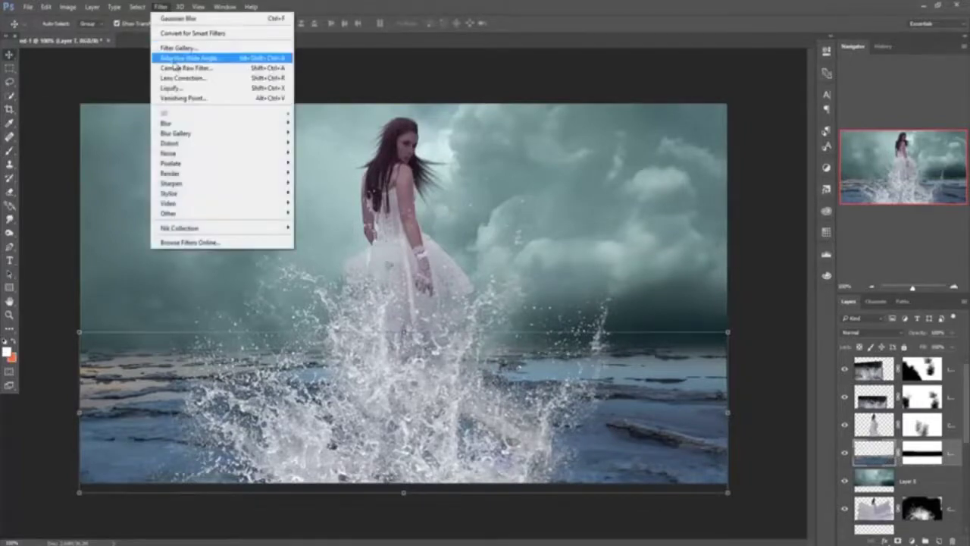
left_click(227, 67)
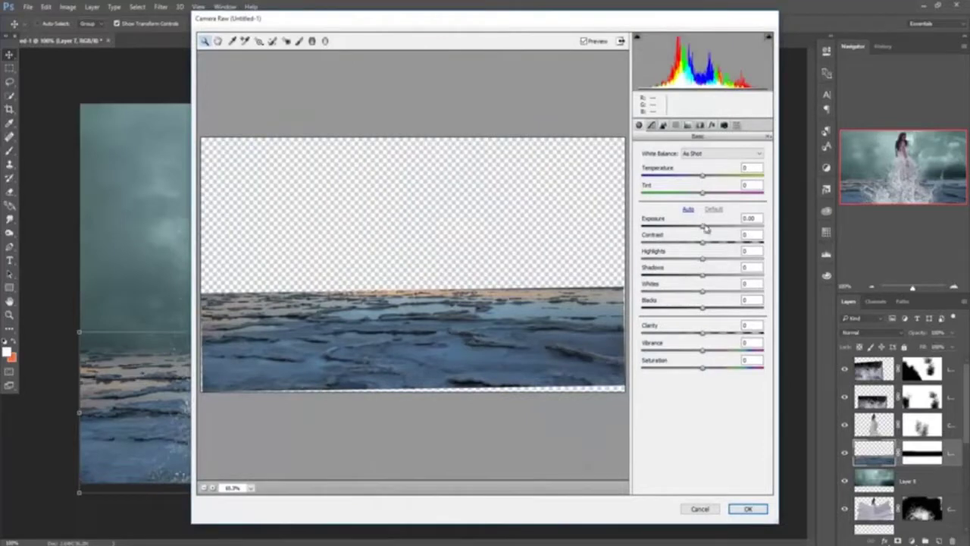
left_click_drag(703, 230, 710, 232)
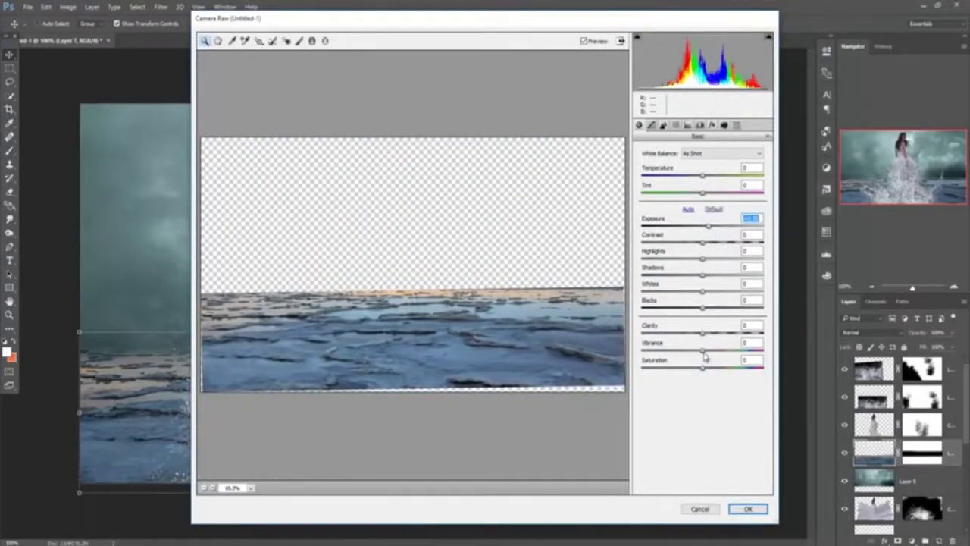
left_click_drag(704, 353, 689, 370)
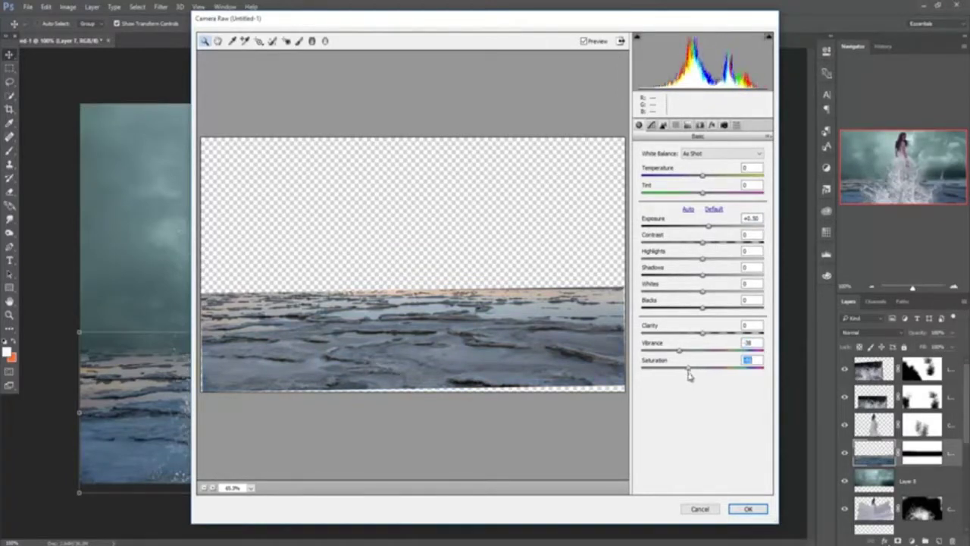
left_click(748, 511)
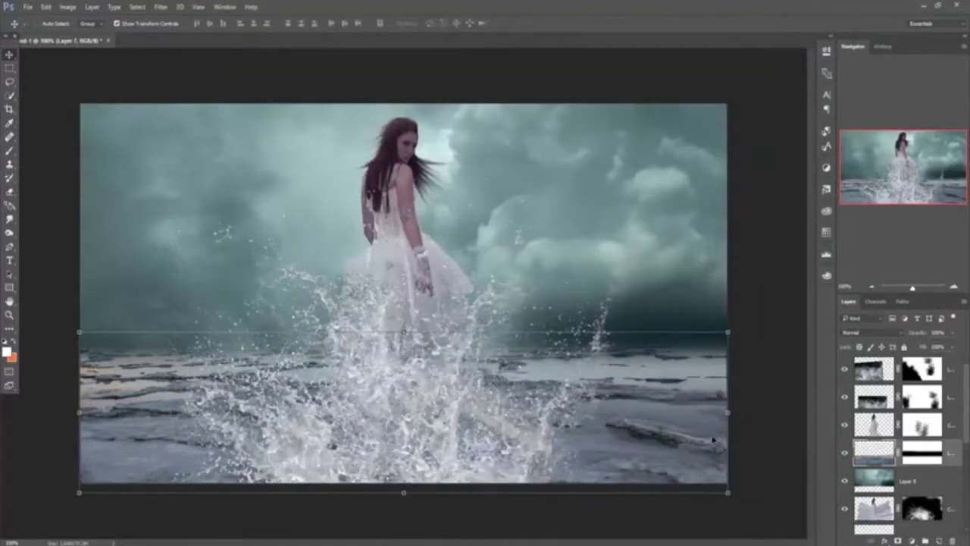
- Widen the icy ground layer slightly beyond both side edges of the canvas
left_click_drag(727, 331, 741, 330)
left_click_drag(78, 413, 67, 413)
left_click_drag(741, 413, 748, 412)
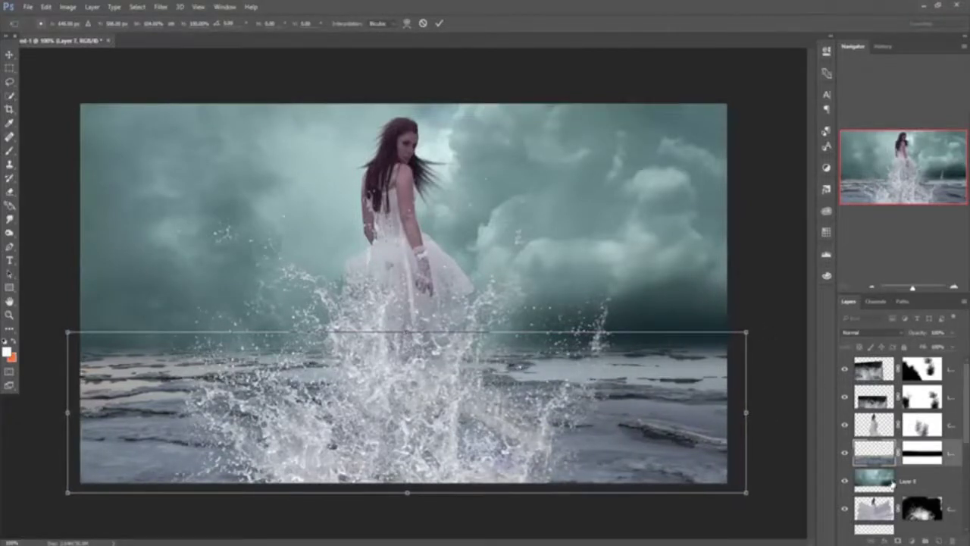
left_click(439, 24)
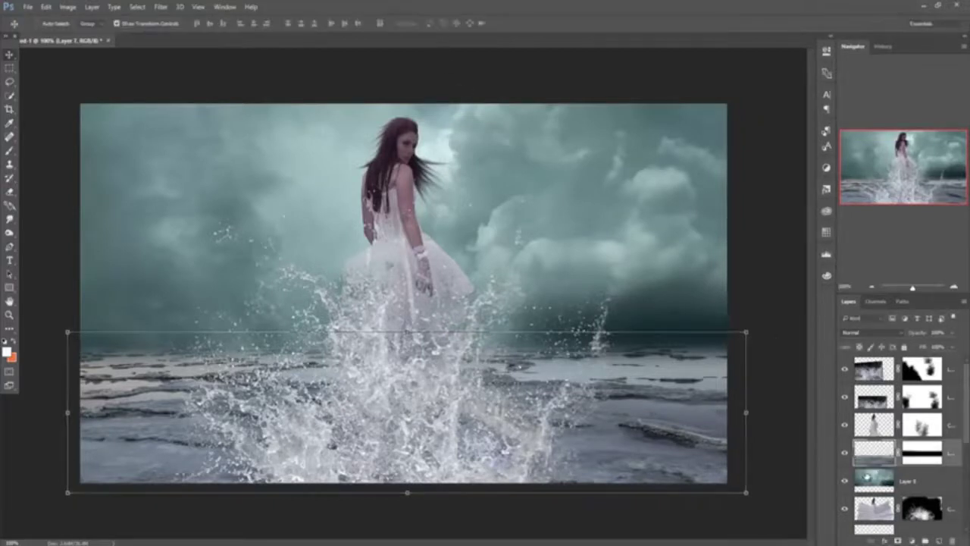
- Compress the sky layer vertically by raising its lower edge to just below the horizon
left_click(874, 480)
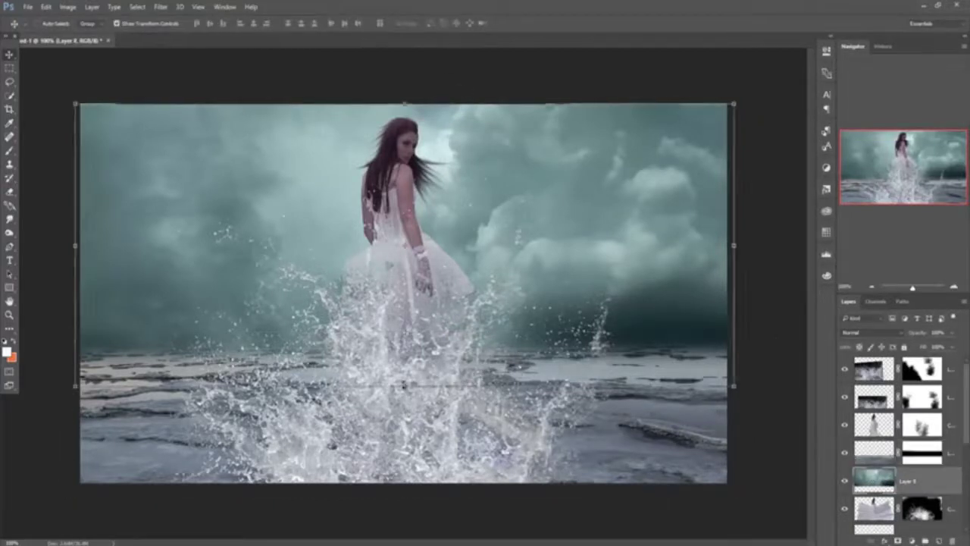
left_click_drag(405, 385, 412, 364)
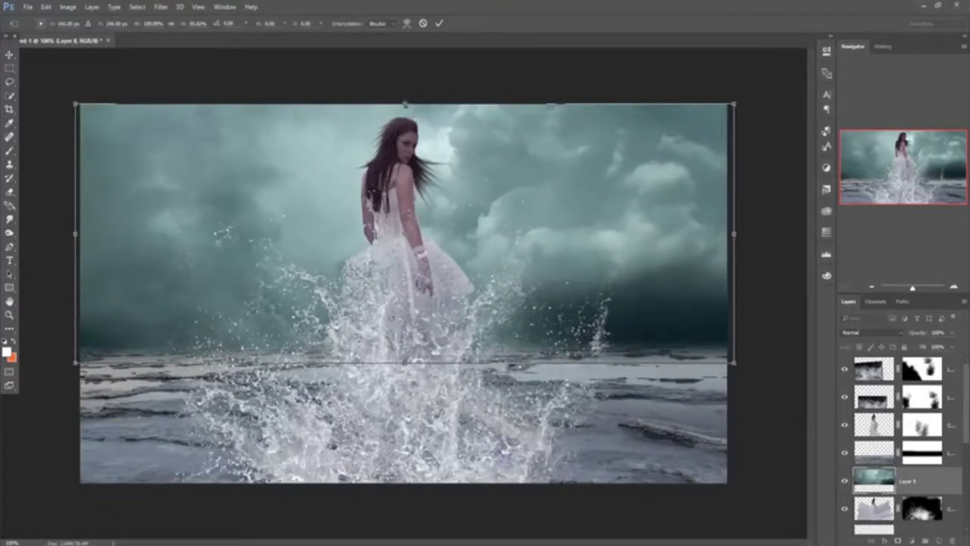
left_click(162, 7)
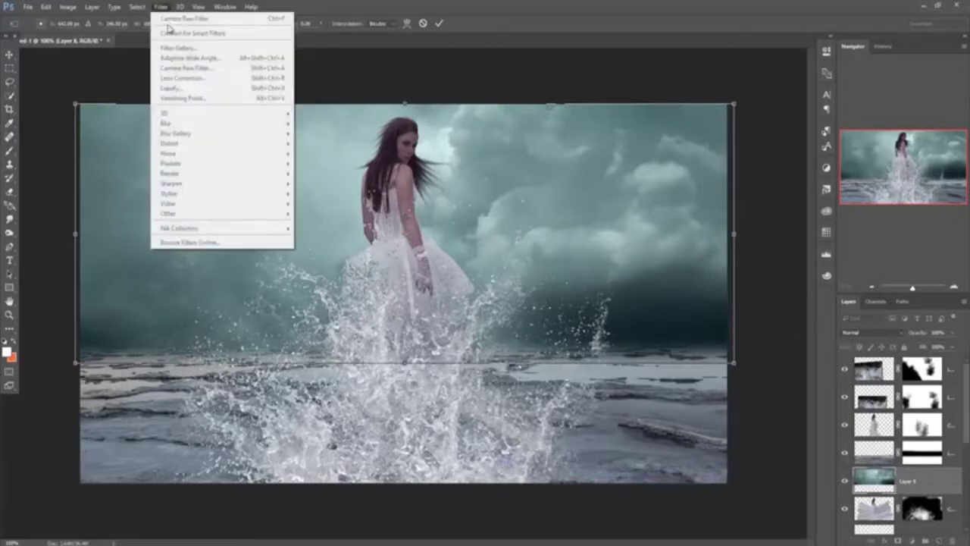
left_click(439, 24)
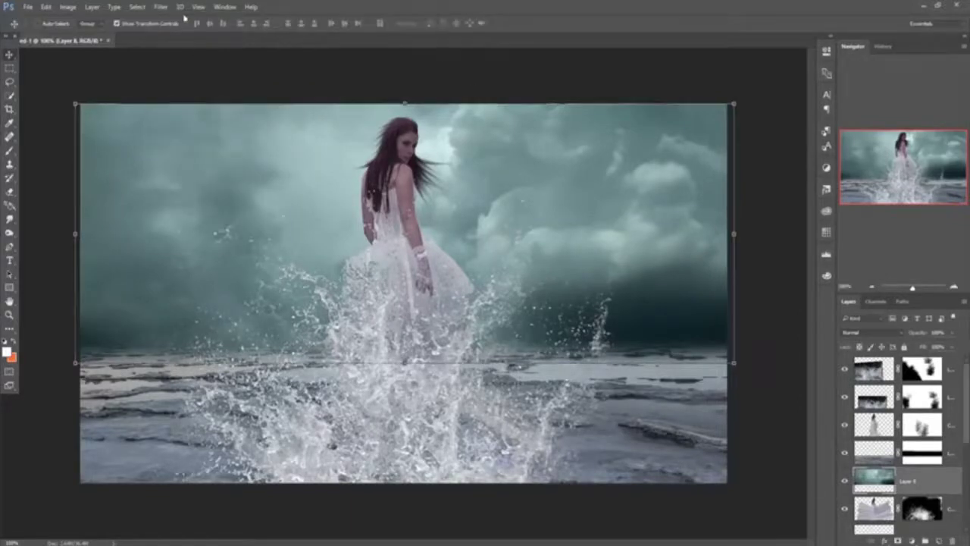
- Apply the Camera Raw Filter to the stormy sky layer with Vibrance -28 and reduced Saturation
left_click(162, 7)
left_click(168, 68)
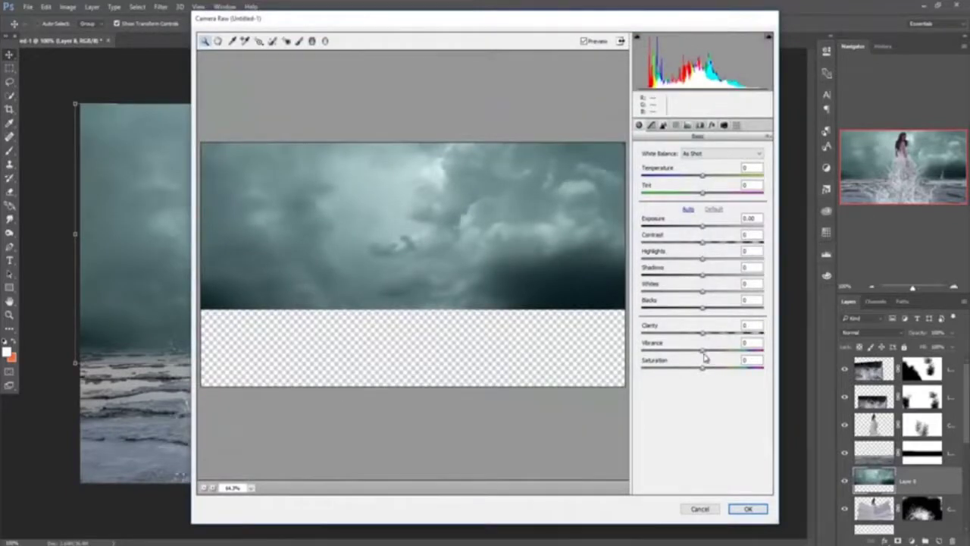
left_click_drag(702, 353, 690, 371)
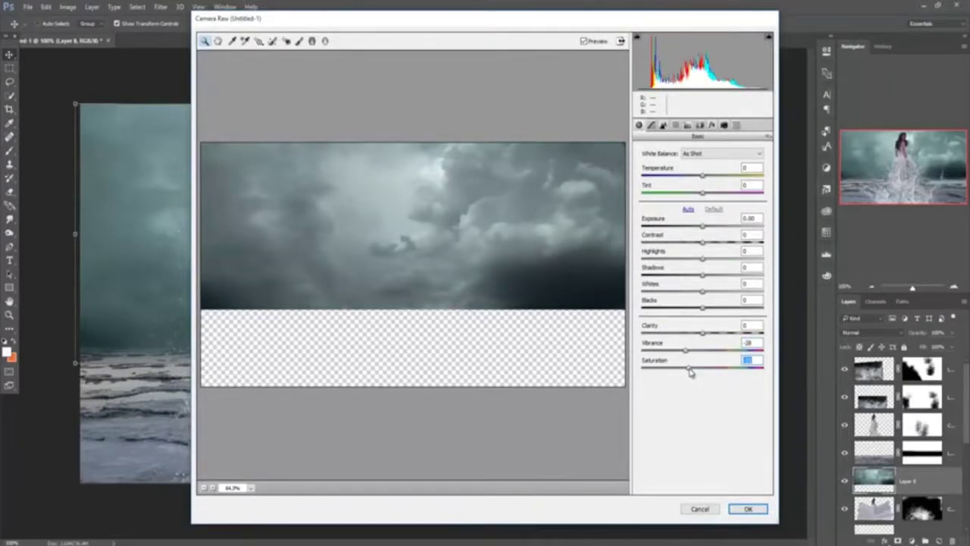
left_click(746, 509)
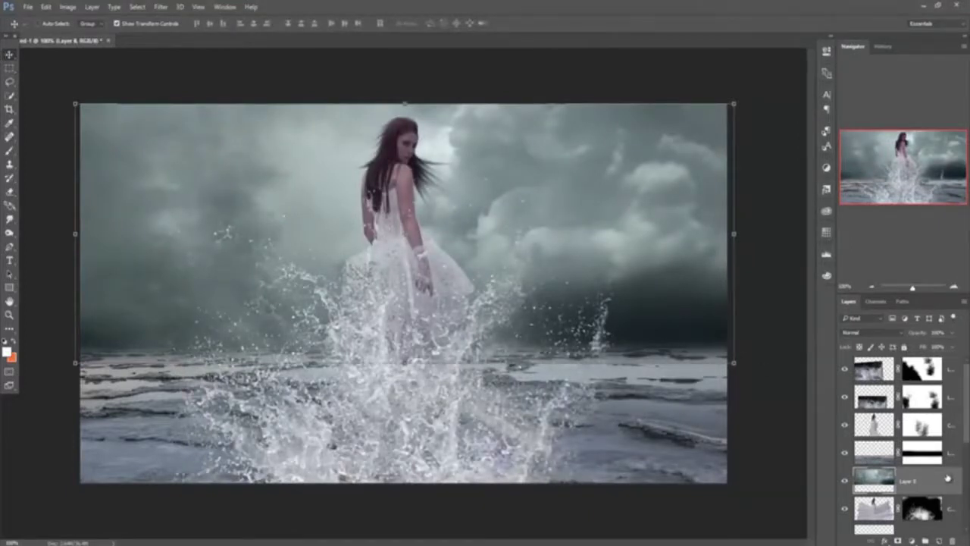
- Add a new empty layer directly above the stormy sky layer
left_click(955, 429)
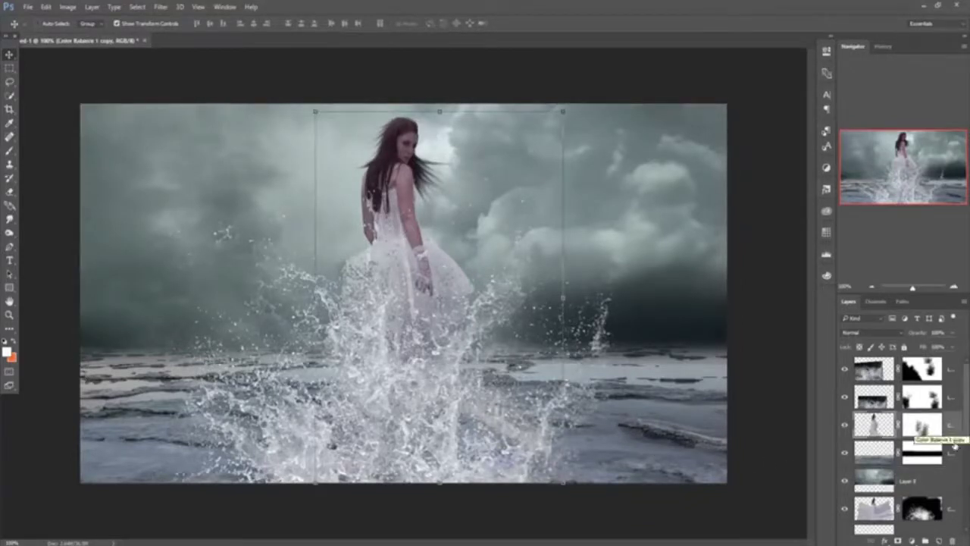
left_click(948, 484)
left_click(939, 541)
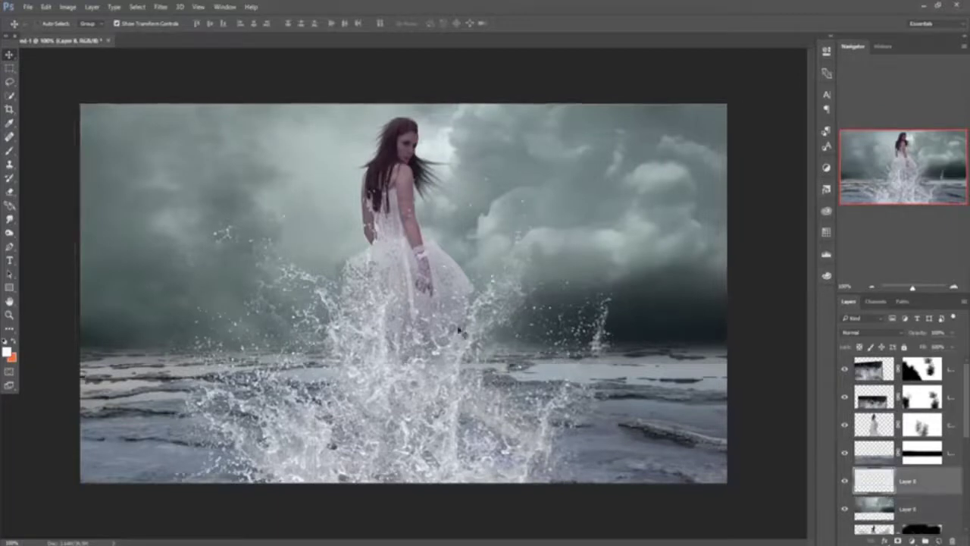
- Set the brush's foreground colour to a medium neutral grey
left_click(10, 150)
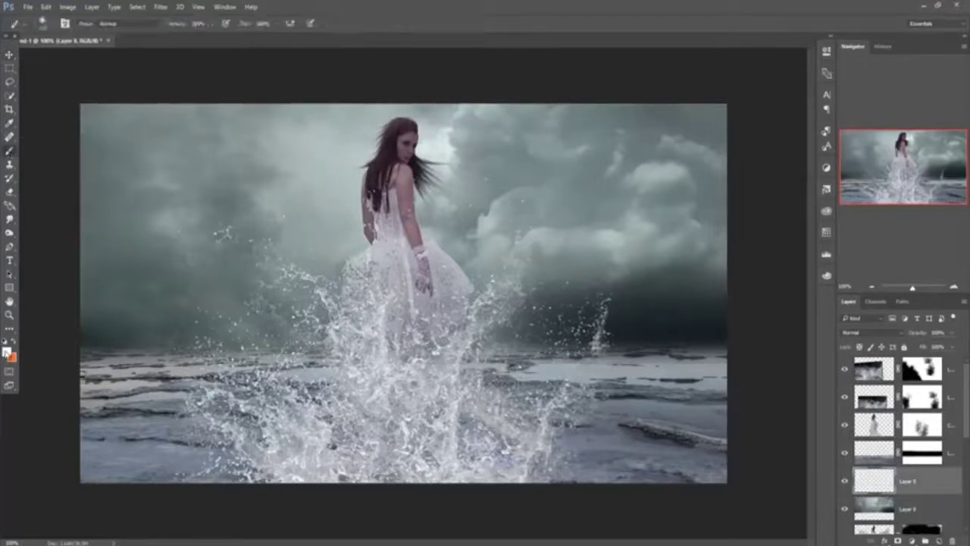
left_click(7, 351)
left_click(590, 349)
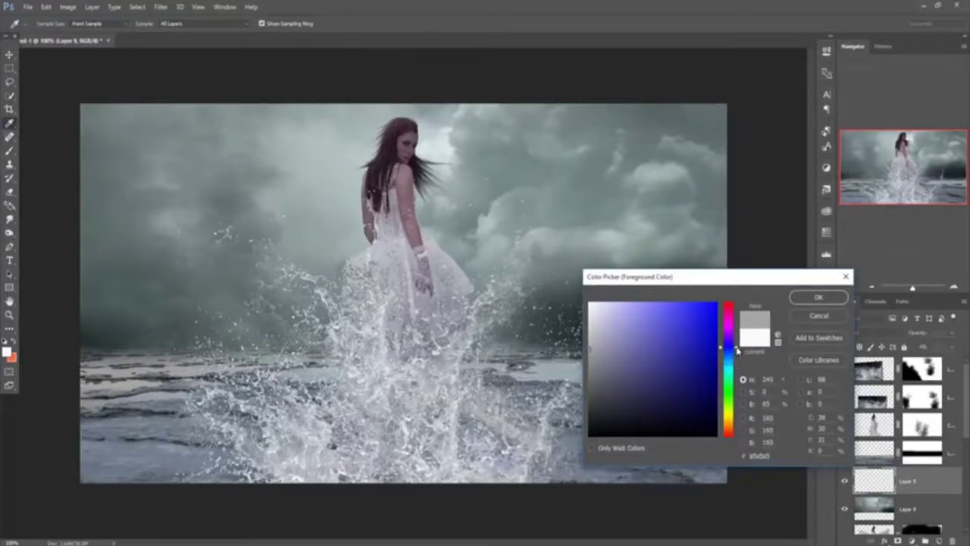
left_click_drag(737, 350, 736, 359)
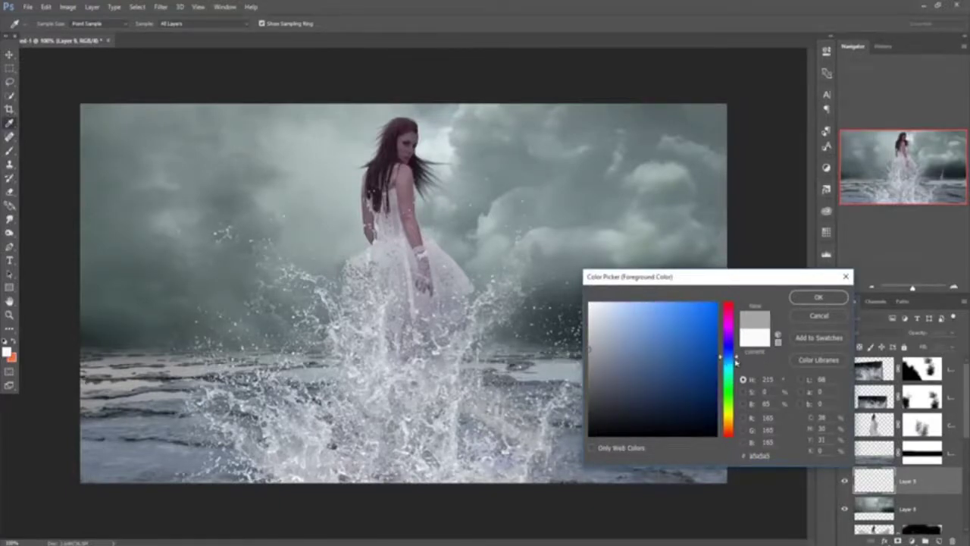
mouse_move(737, 361)
left_mouse_down()
mouse_move(738, 326)
mouse_move(739, 418)
mouse_move(741, 363)
mouse_move(742, 377)
left_mouse_up()
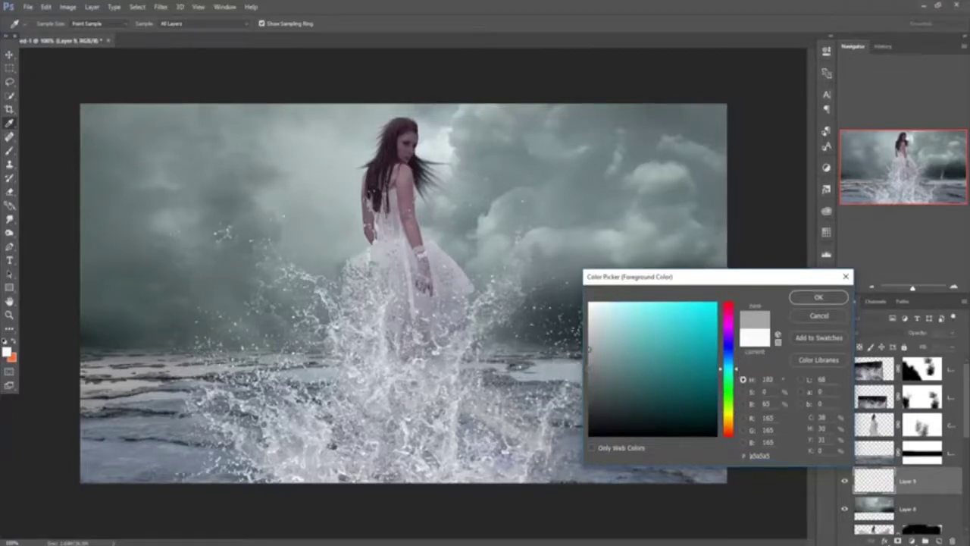
left_click_drag(590, 350, 590, 369)
left_click(818, 298)
- Paint grey haze across the sky on the new layer with a large soft brush at very low opacity
key("b")
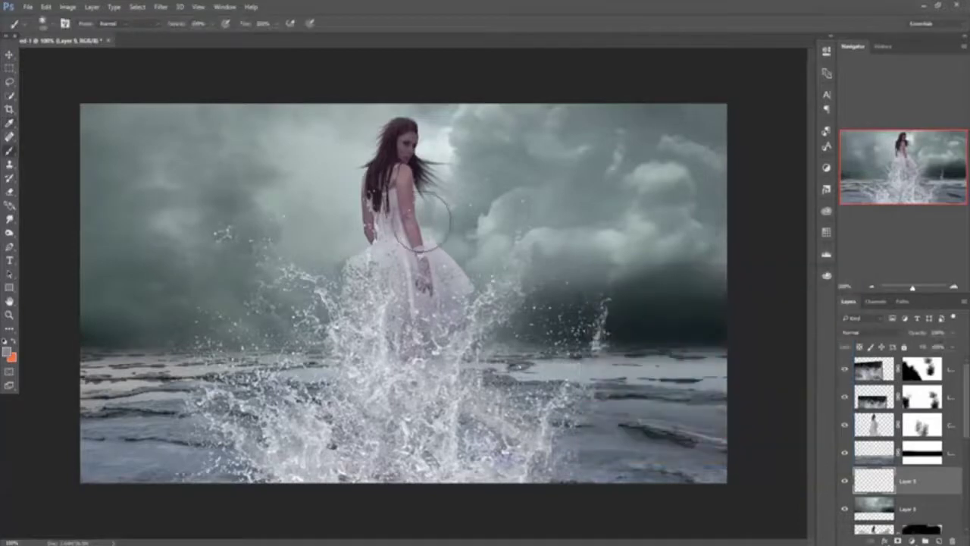
left_click(208, 23)
left_click_drag(213, 37, 168, 40)
left_click(529, 27)
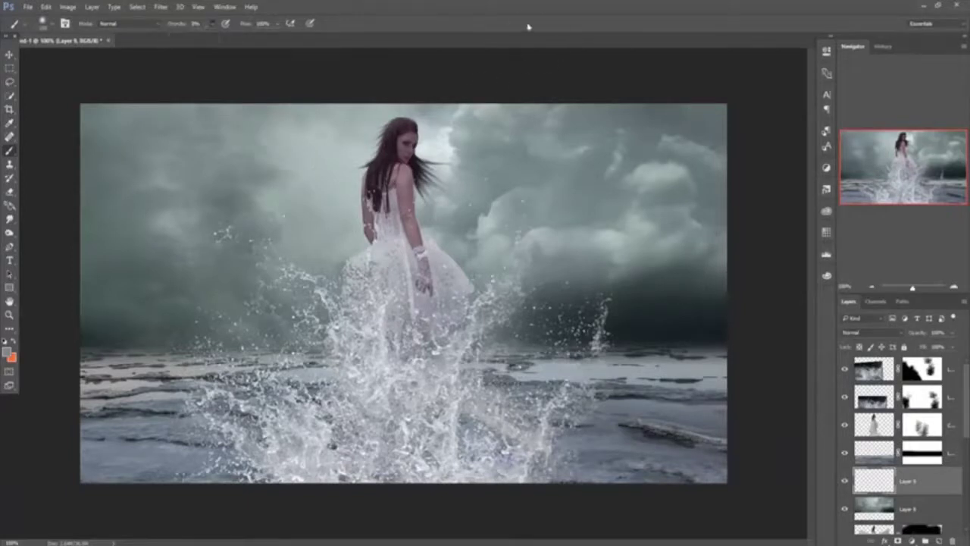
key("bracketright")
key("bracketright")
key("bracketright")
key("bracketright")
key("bracketright")
key("bracketright")
key("bracketright")
key("bracketleft")
key("bracketleft")
key("bracketleft")
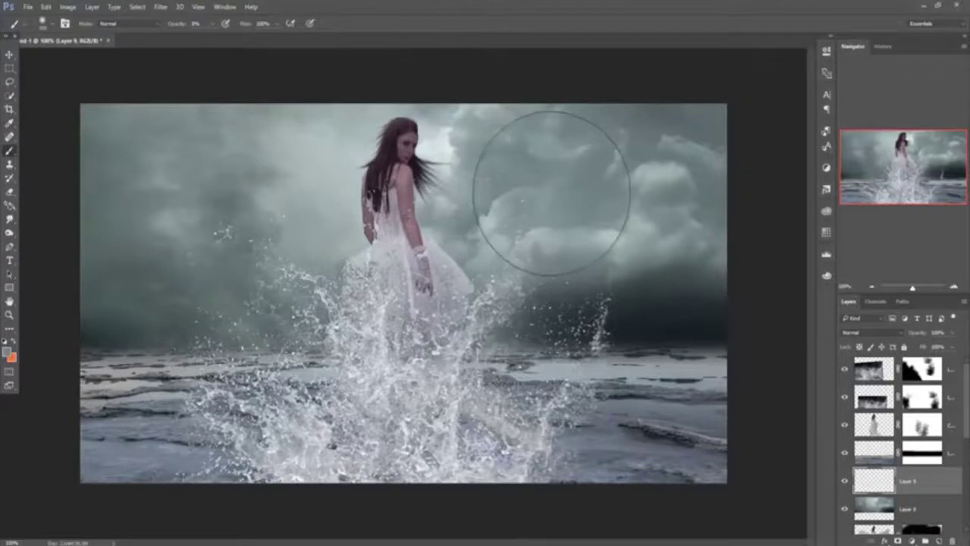
mouse_move(452, 194)
left_mouse_down()
mouse_move(502, 158)
mouse_move(383, 205)
left_mouse_up()
mouse_move(363, 286)
left_mouse_down()
mouse_move(193, 212)
mouse_move(200, 228)
mouse_move(110, 174)
mouse_move(99, 184)
mouse_move(83, 265)
mouse_move(97, 345)
mouse_move(121, 394)
mouse_move(254, 157)
left_mouse_up()
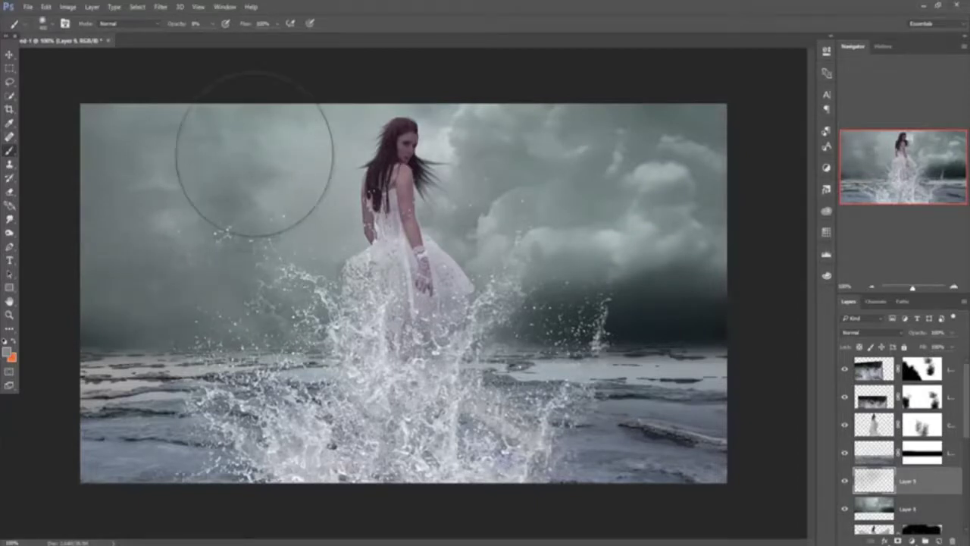
left_click_drag(255, 154, 541, 305)
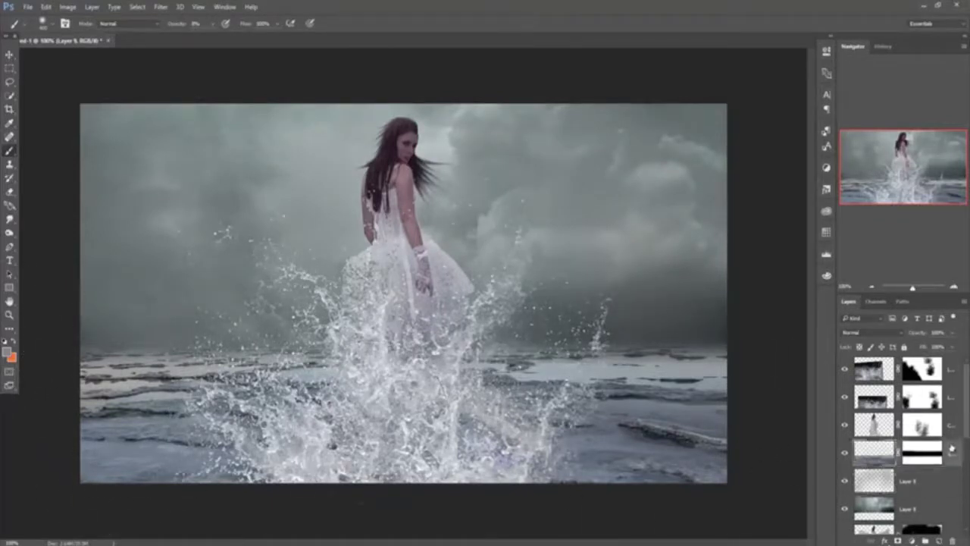
- Add a new layer above the icy ground layer and paint the same grey haze over the horizon and ground
left_click(940, 541)
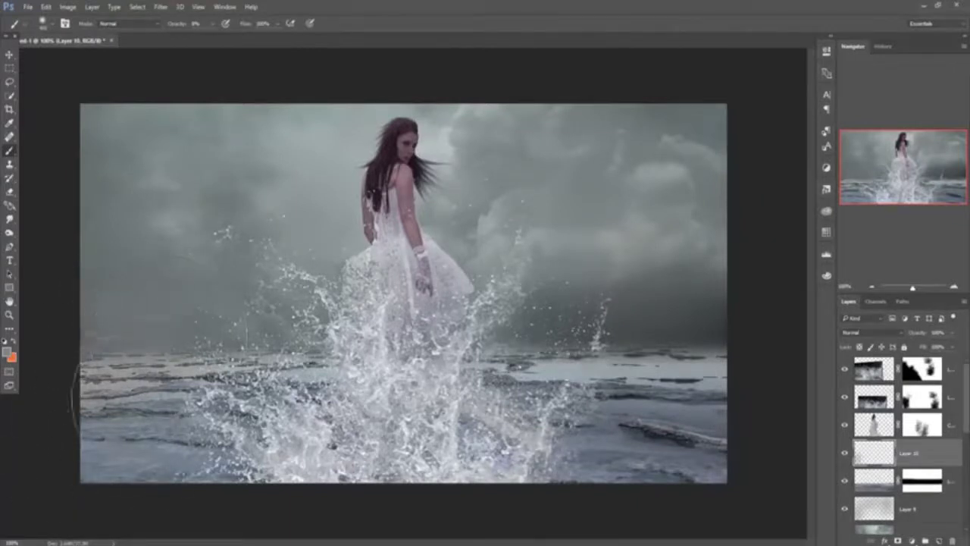
mouse_move(645, 309)
left_mouse_down()
mouse_move(567, 319)
mouse_move(654, 392)
mouse_move(639, 374)
left_mouse_up()
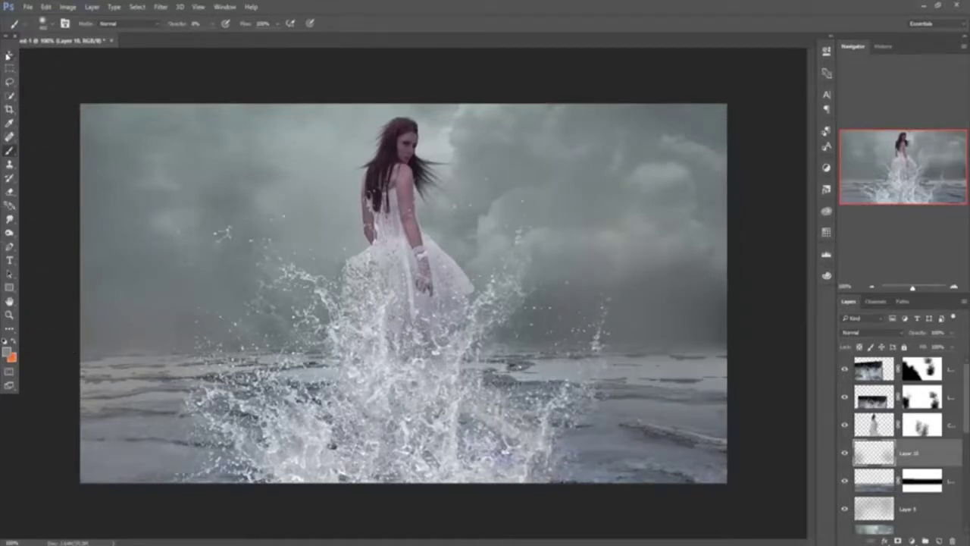
- Reduce the opacity of the ground haze layer and the sky haze layer to slightly more than half
left_click(9, 55)
left_click_drag(953, 346, 931, 355)
left_click(928, 503)
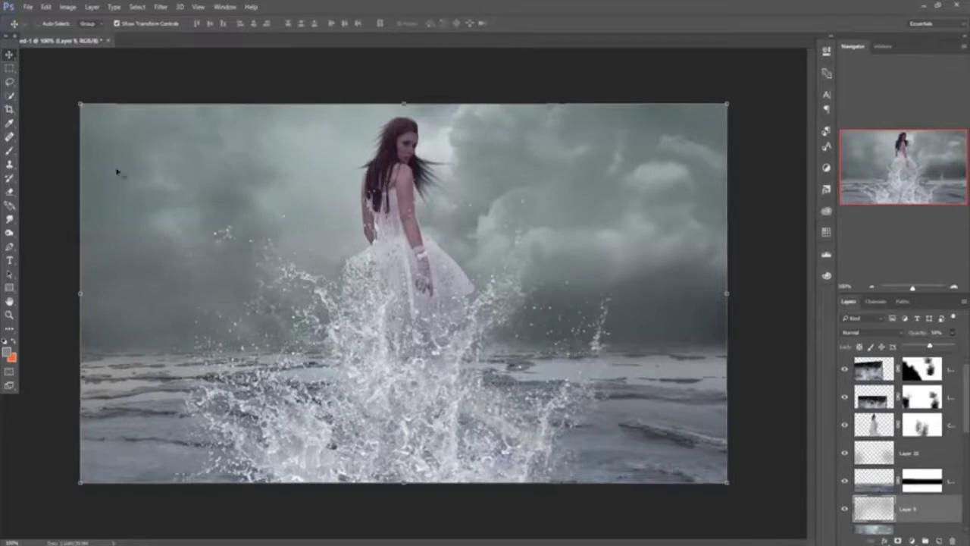
left_click(9, 60)
- Select the sky, icy ground and both haze layers together and move them below Layer 5 in the layer stack
scroll(915, 476, "down", 4)
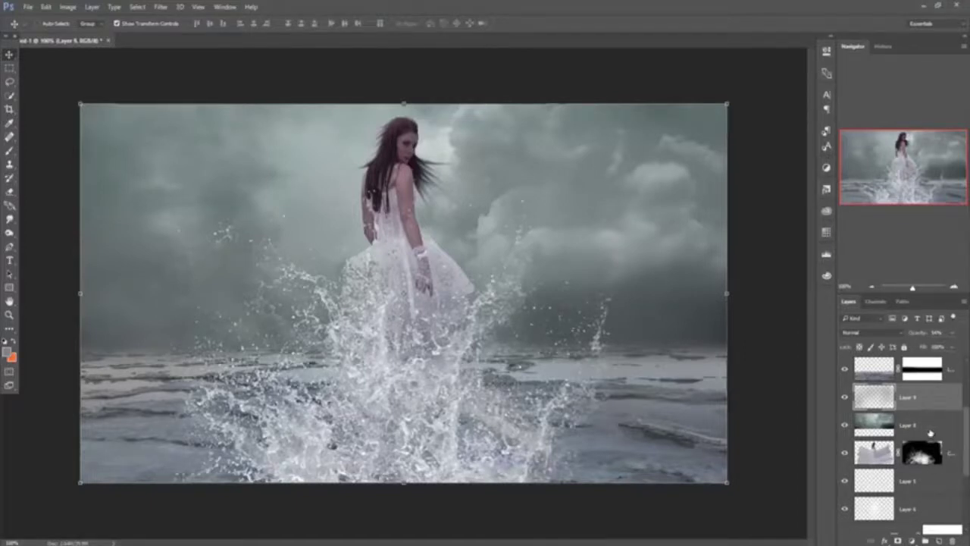
scroll(930, 433, "up", 1)
left_click(932, 365)
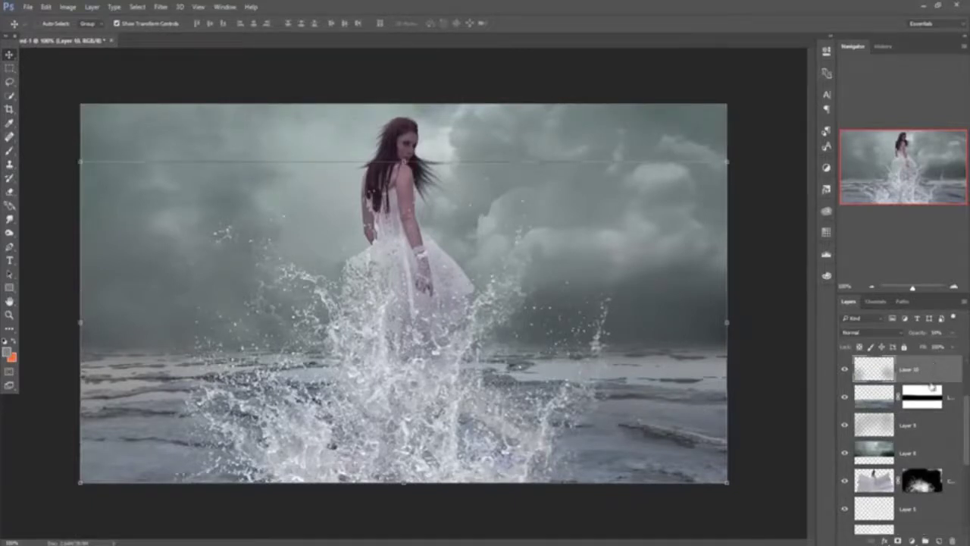
left_click(934, 455, "shift")
left_click_drag(934, 384, 940, 521)
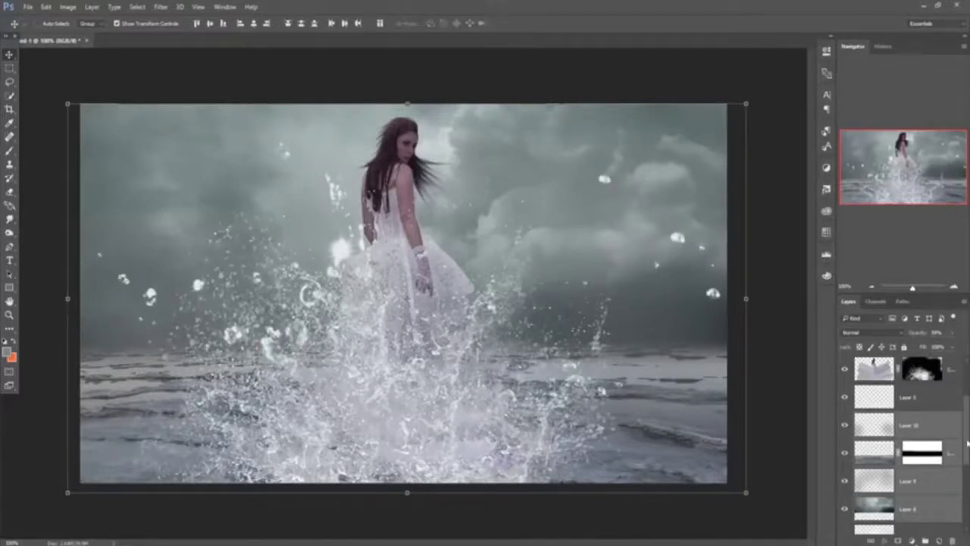
- Add a Curves adjustment above the ground haze layer and pull the RGB midtones down to darken the background
left_click_drag(968, 444, 968, 410)
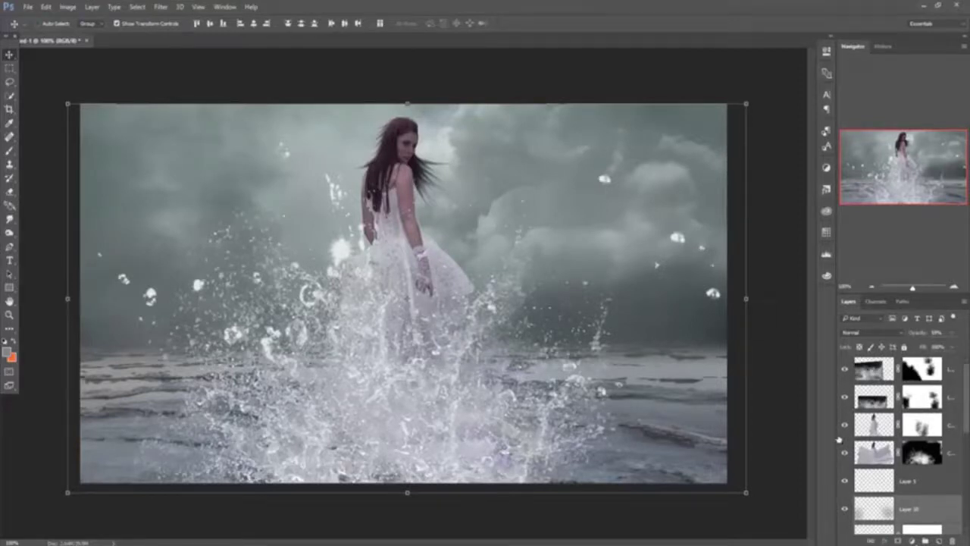
scroll(953, 407, "down", 2)
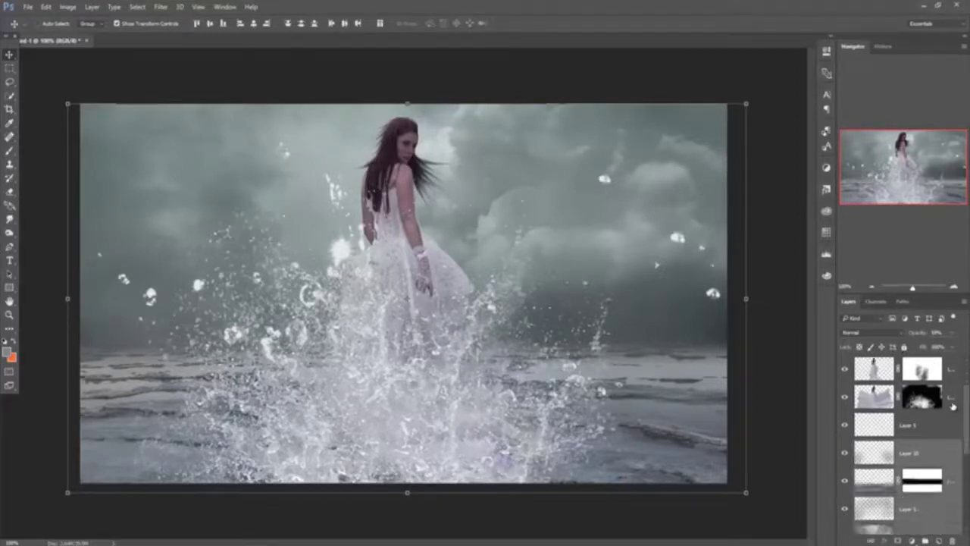
scroll(953, 407, "up", 2)
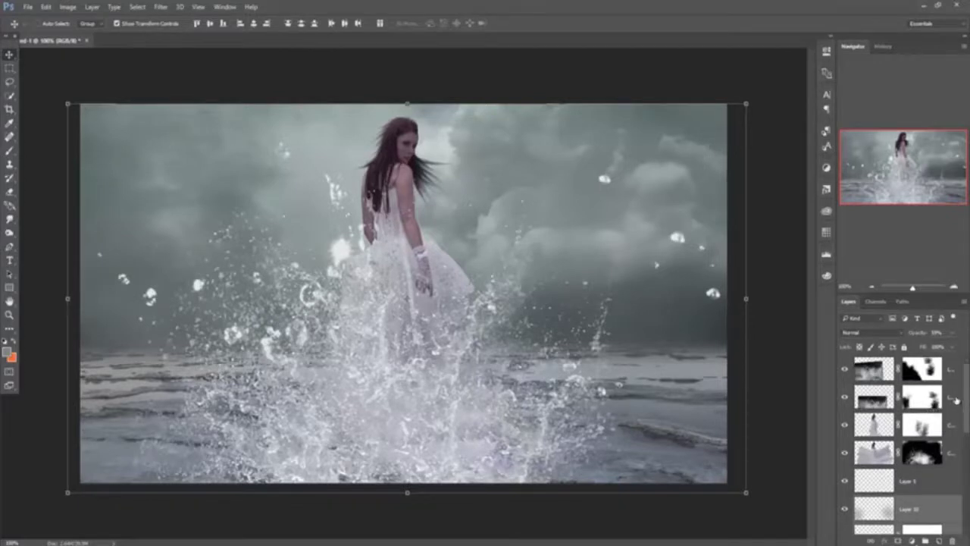
left_click_drag(966, 421, 967, 443)
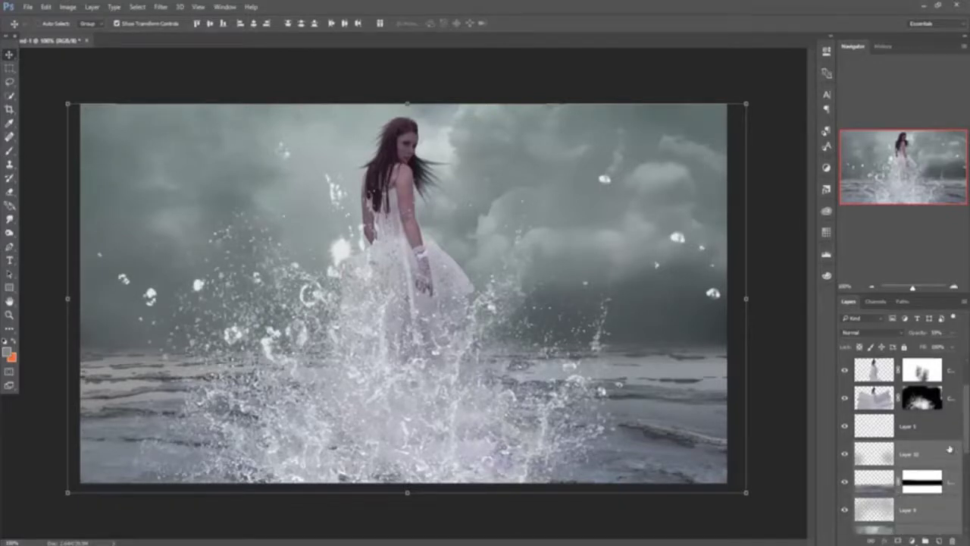
left_click(937, 429)
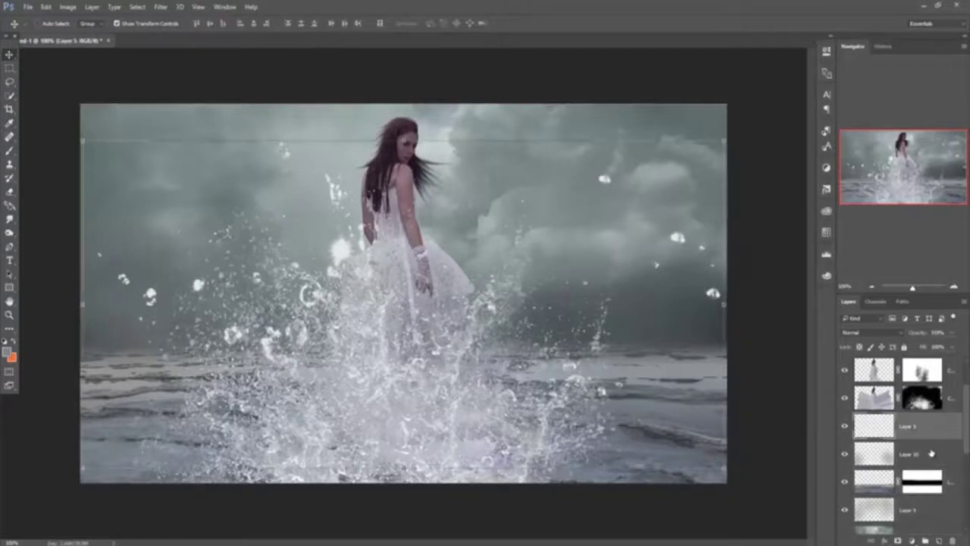
left_click(931, 452)
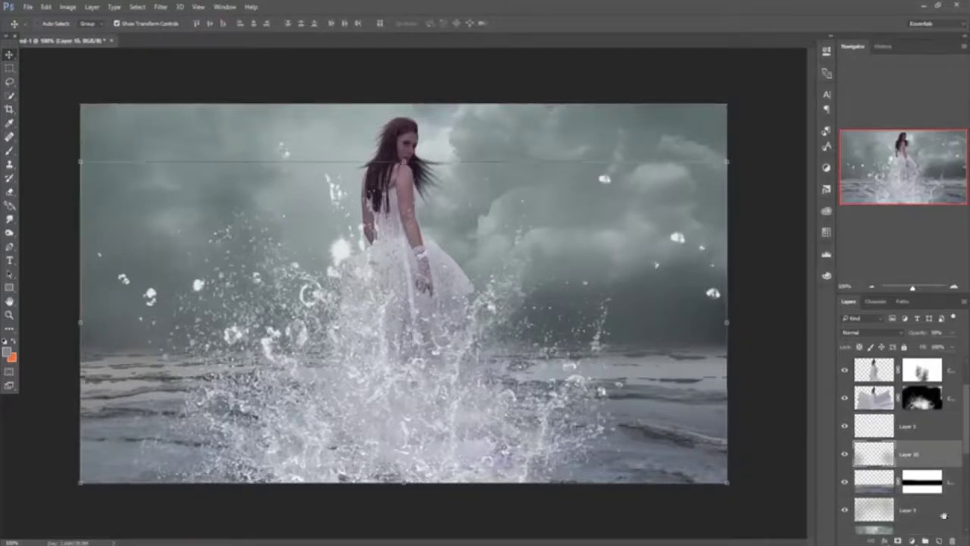
left_click(913, 540)
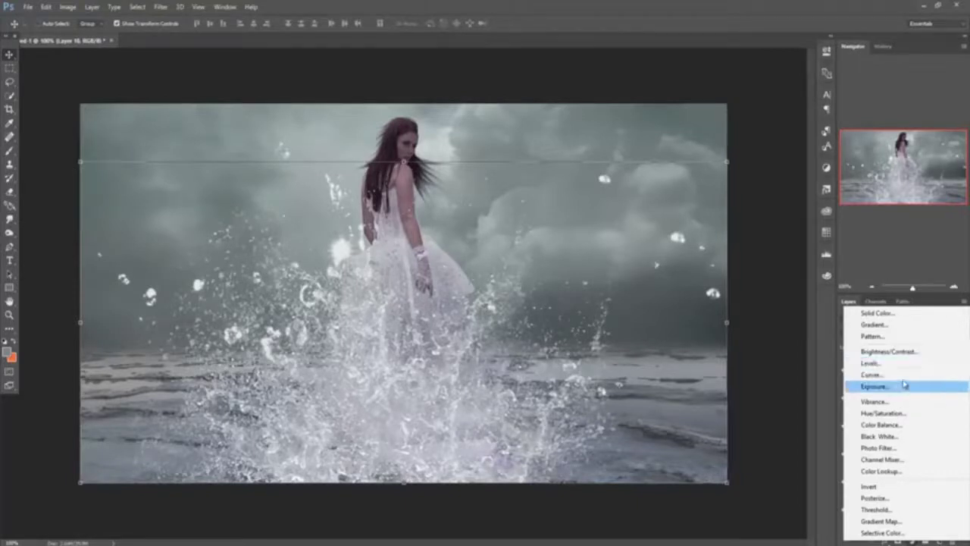
left_click(872, 375)
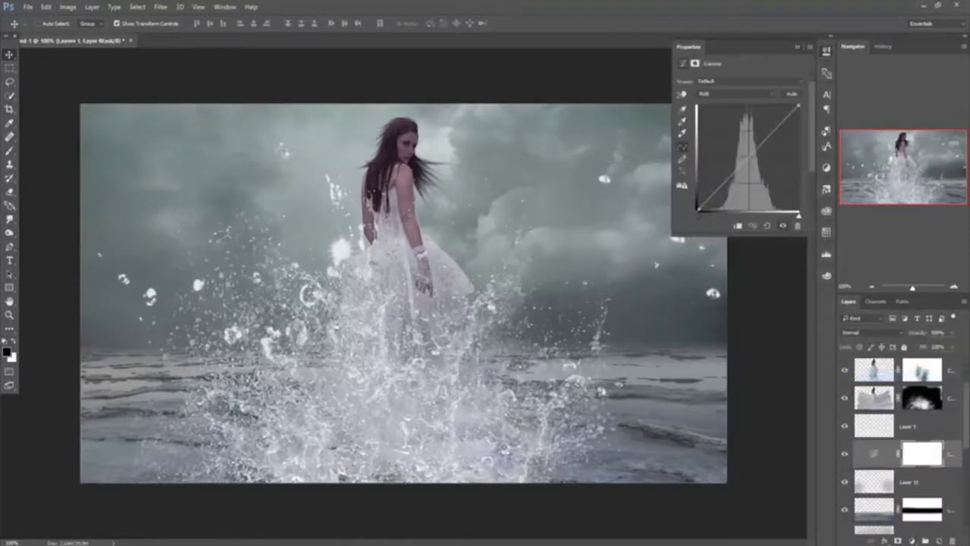
left_click_drag(749, 157, 756, 163)
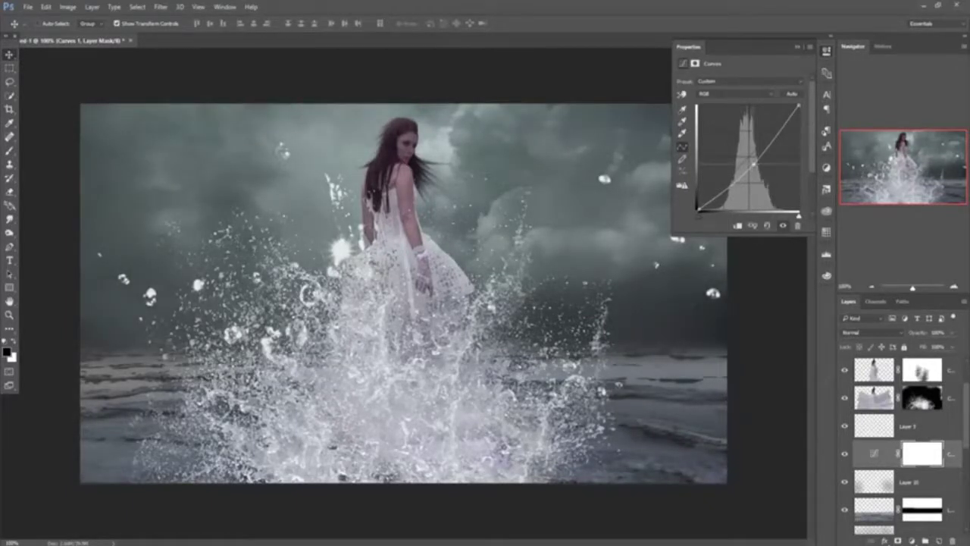
left_click(796, 48)
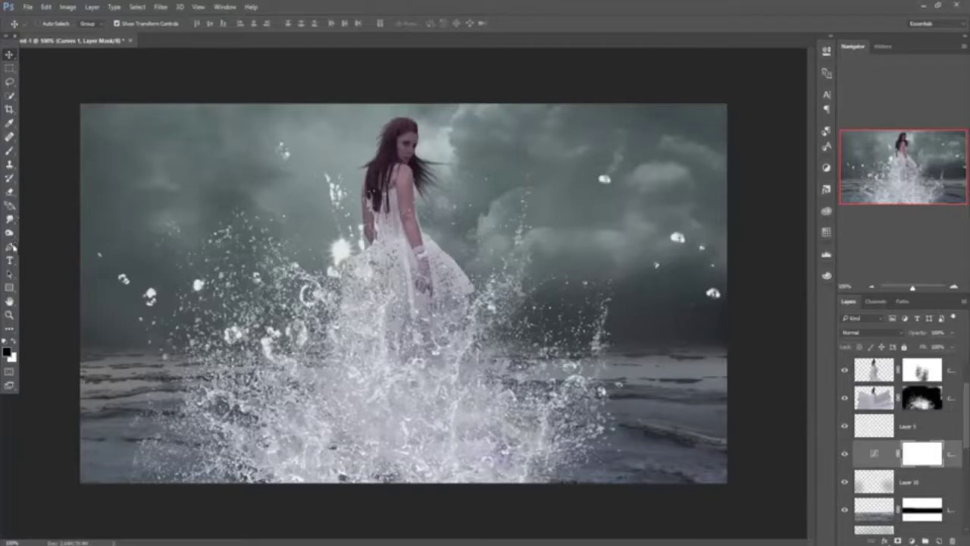
- Add a new empty layer directly above the stormy sky layer, below the sky haze layer
left_click(956, 458)
left_click(949, 508)
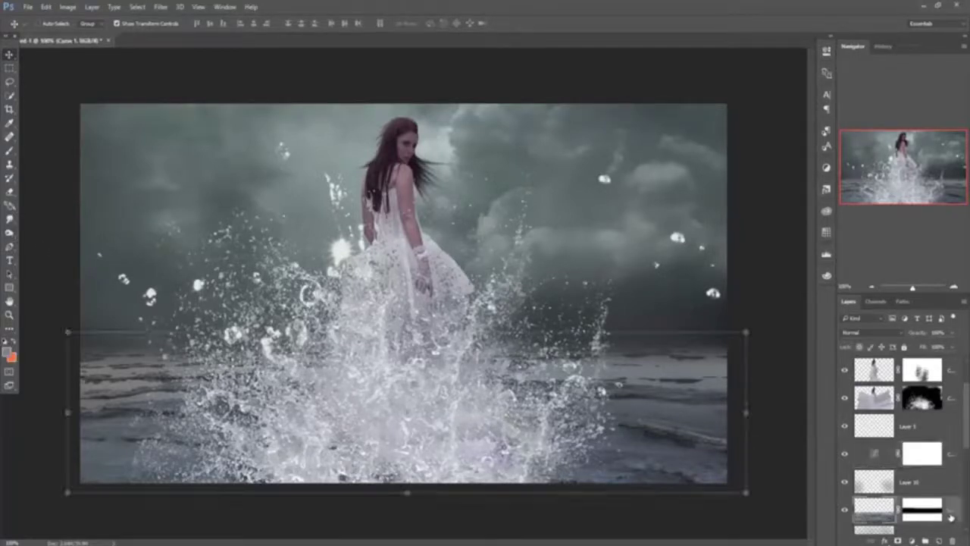
scroll(968, 476, "down", 3)
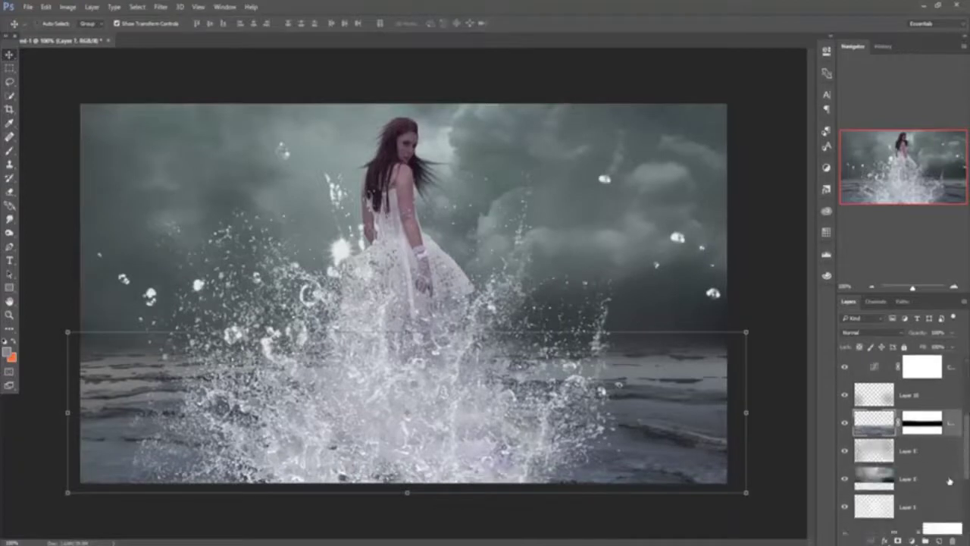
left_click(940, 478)
left_click(941, 540)
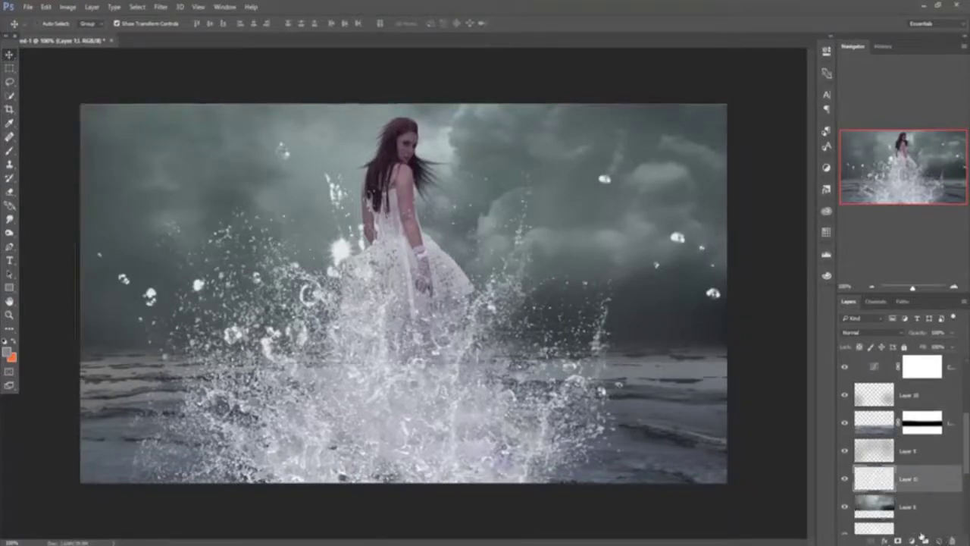
- Choose a wide treeline-shaped brush from the brush presets for painting distant trees
left_click(9, 150)
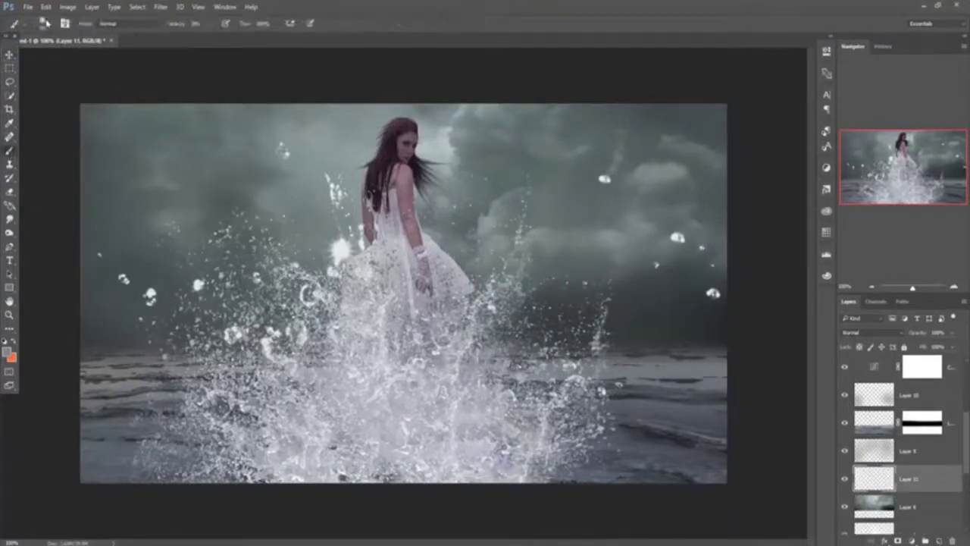
right_click(395, 351)
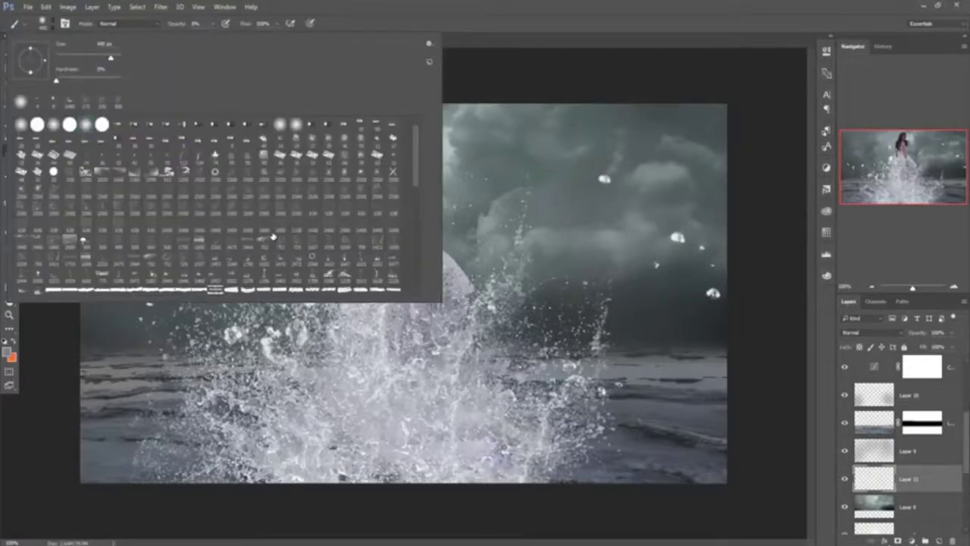
scroll(273, 236, "down", 6)
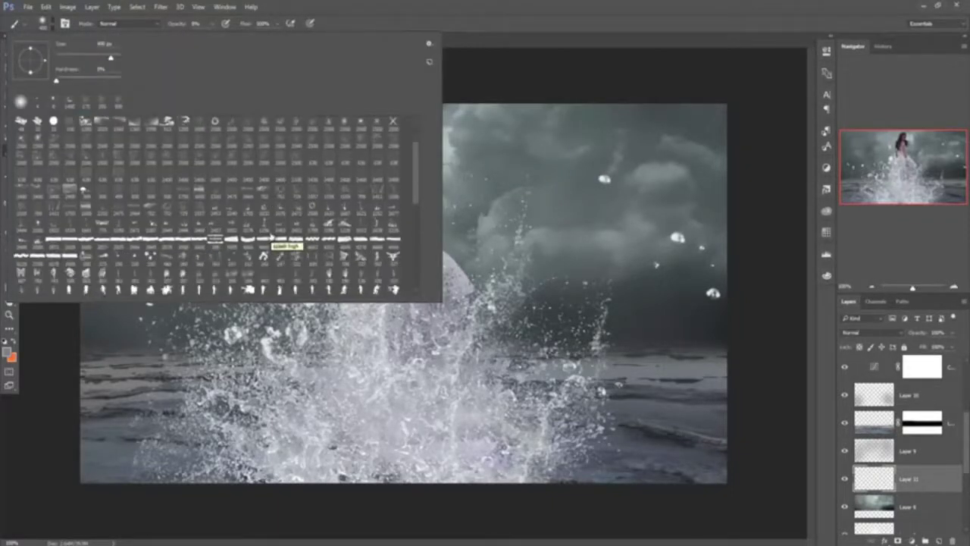
scroll(271, 237, "down", 5)
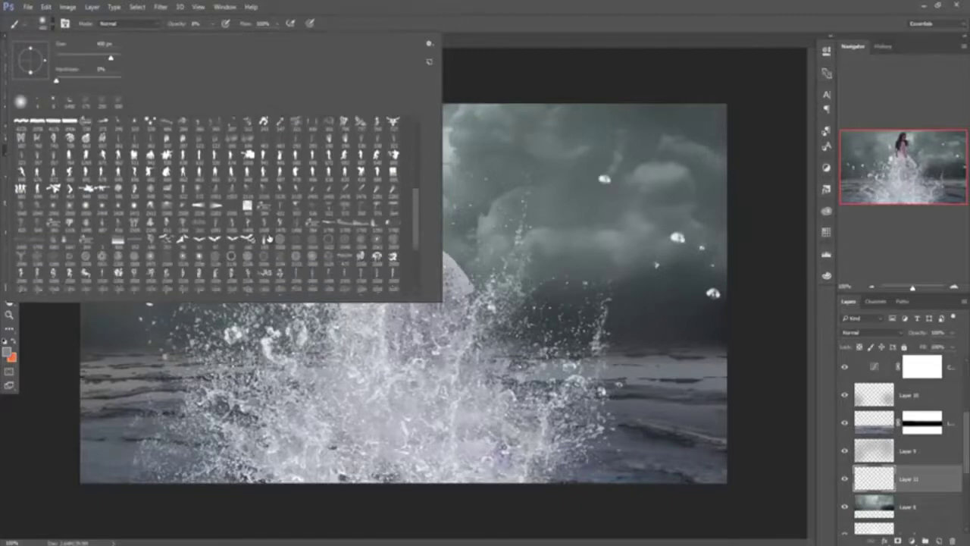
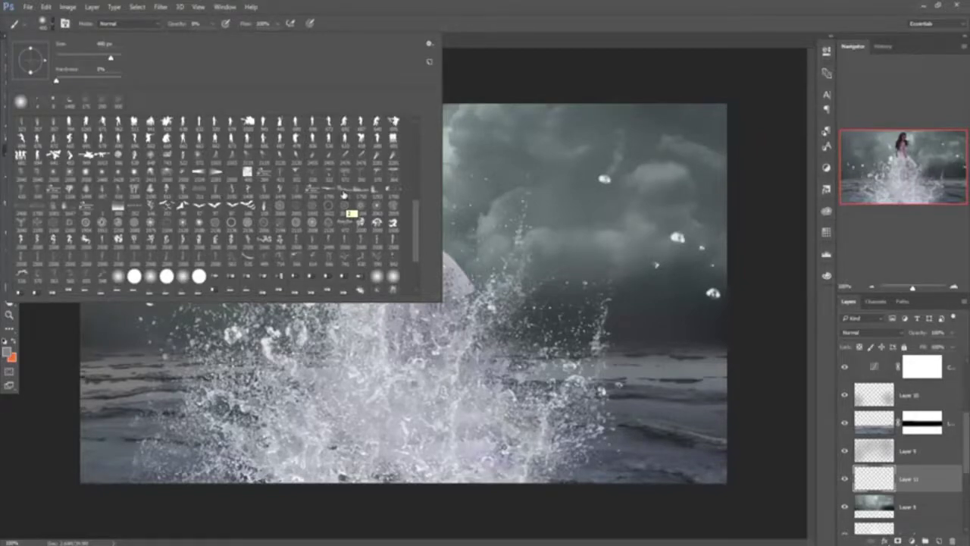
right_click(405, 241)
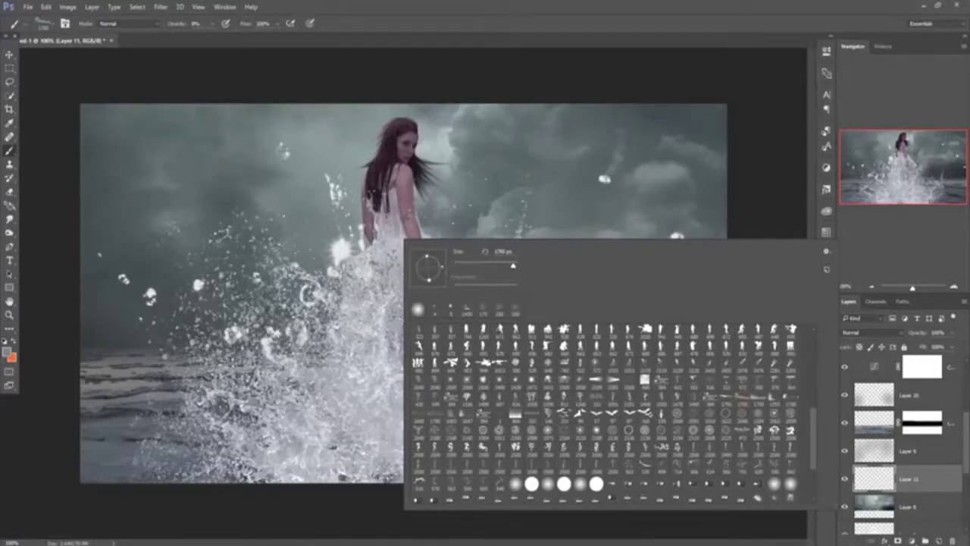
left_click(501, 3)
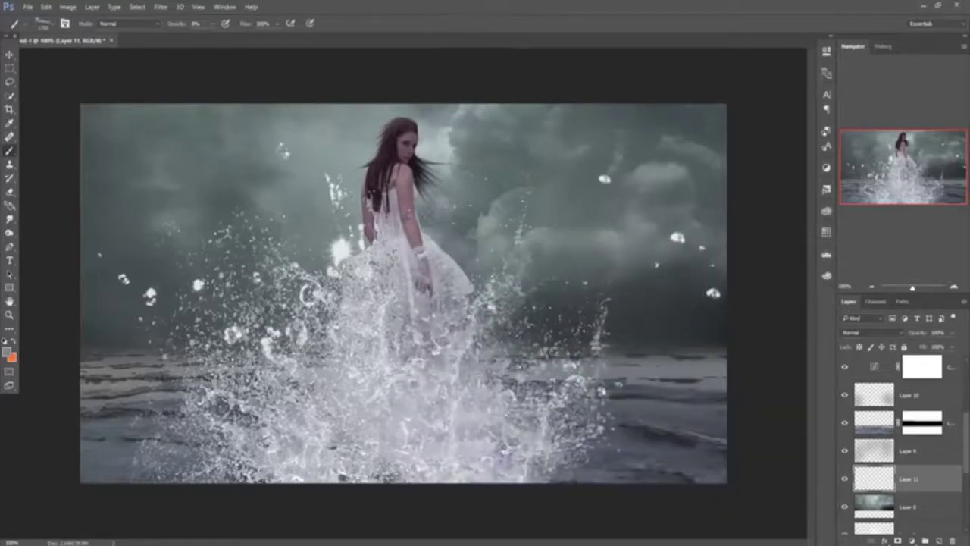
- Set the foreground colour to near-black and the brush opacity to 100%, and stamp a treeline along the horizon behind the woman
left_click(6, 352)
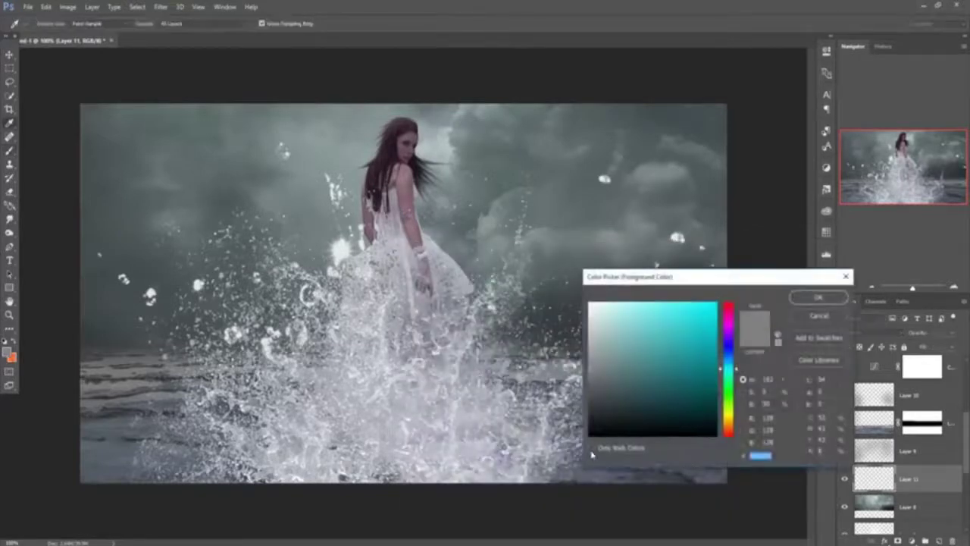
left_click(592, 435)
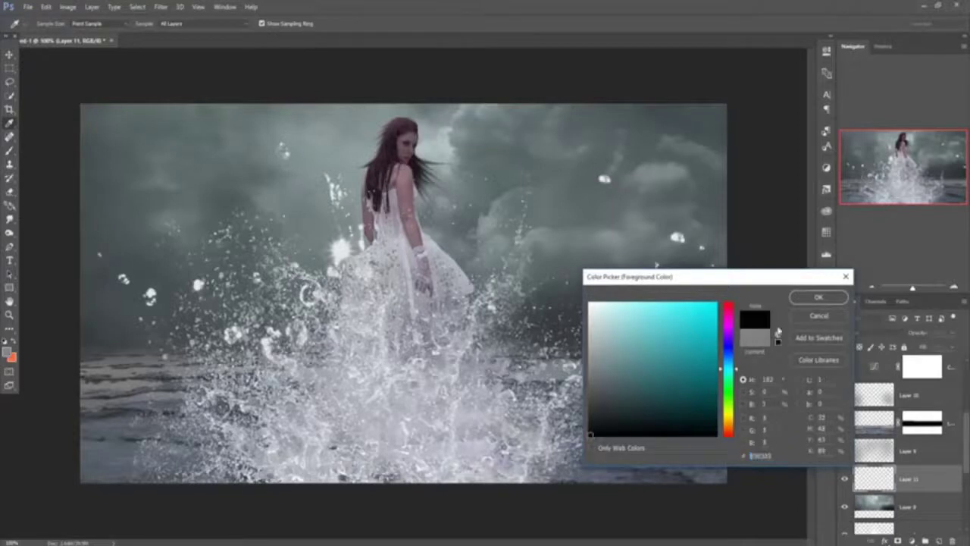
left_click(818, 297)
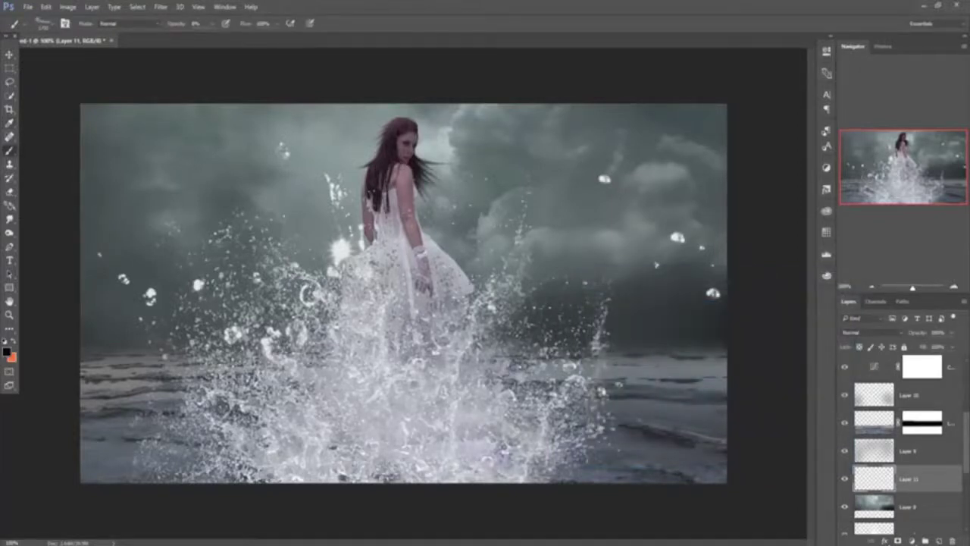
left_click(212, 24)
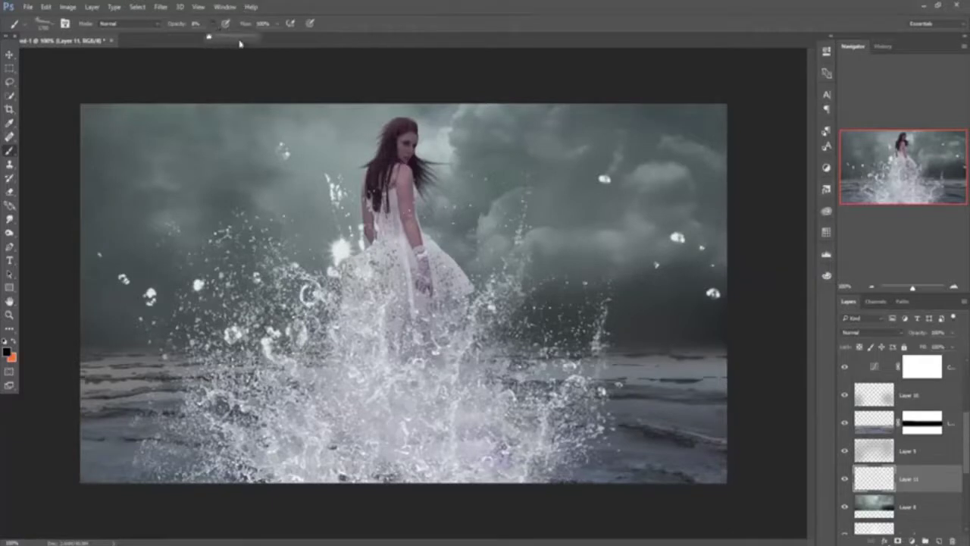
left_click_drag(207, 36, 254, 35)
left_click(401, 266)
left_click(402, 266)
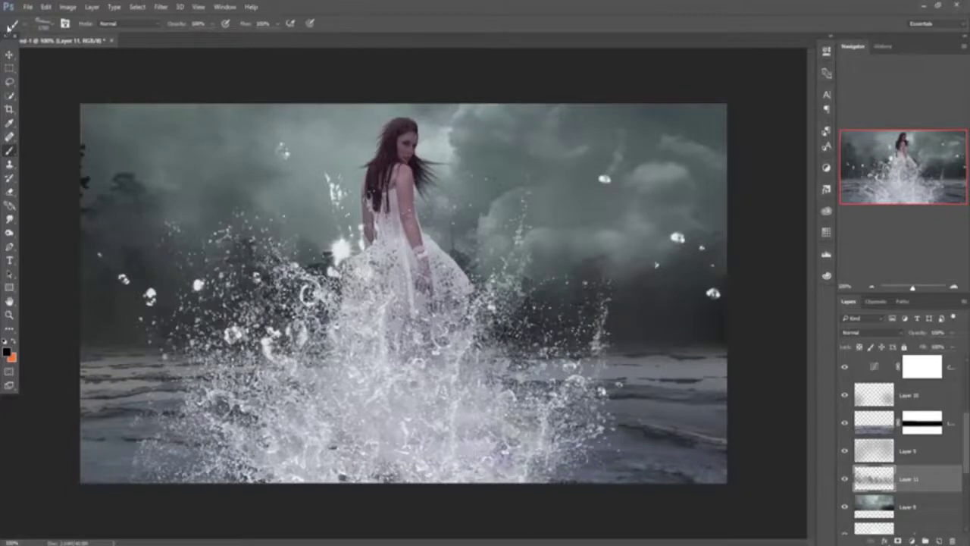
left_click(10, 55)
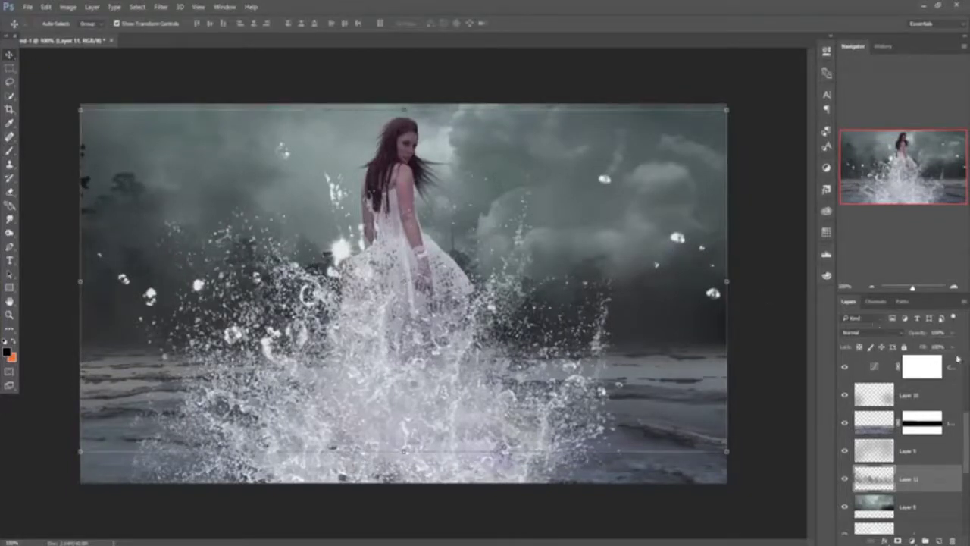
scroll(938, 379, "up", 1)
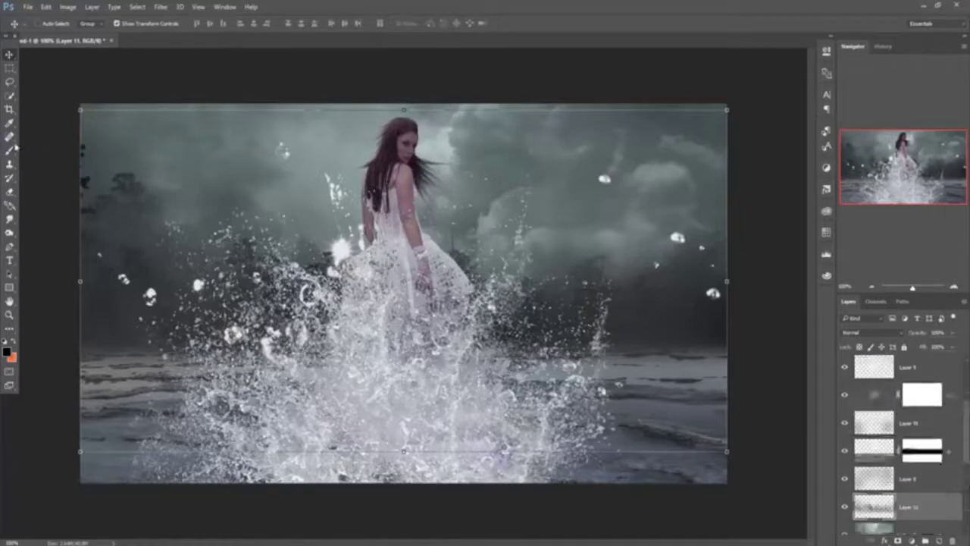
- Switch to a soft round brush and set the foreground colour to white
left_click(9, 150)
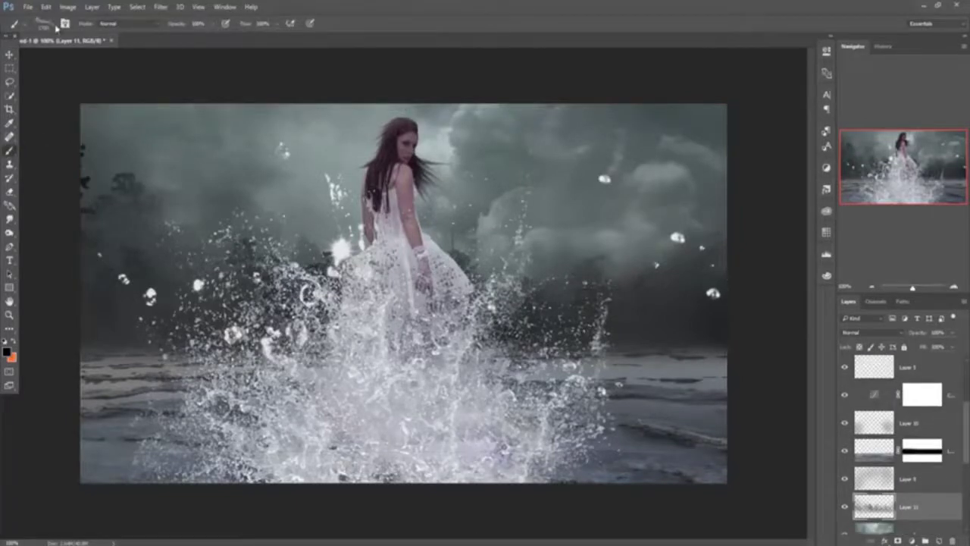
left_click(53, 26)
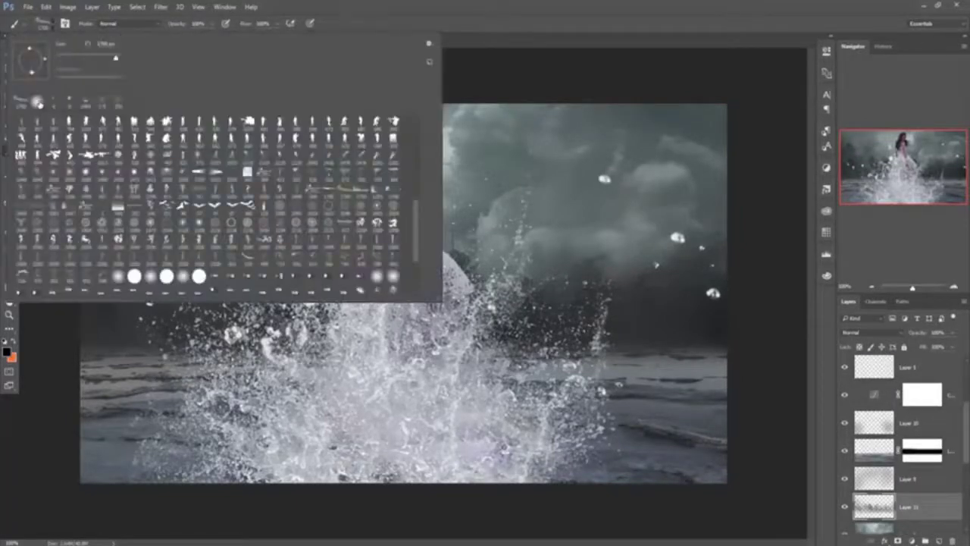
left_click(615, 3)
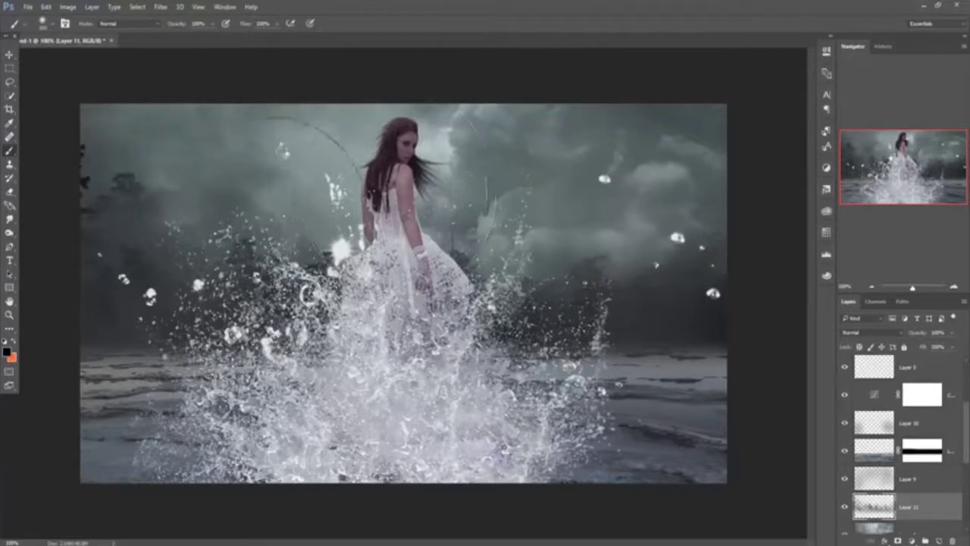
left_click(8, 353)
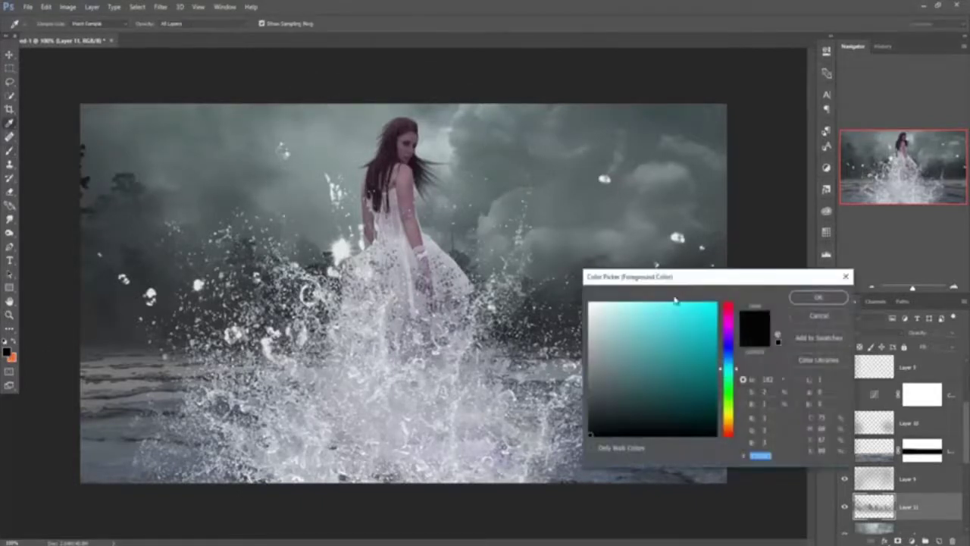
left_click(626, 308)
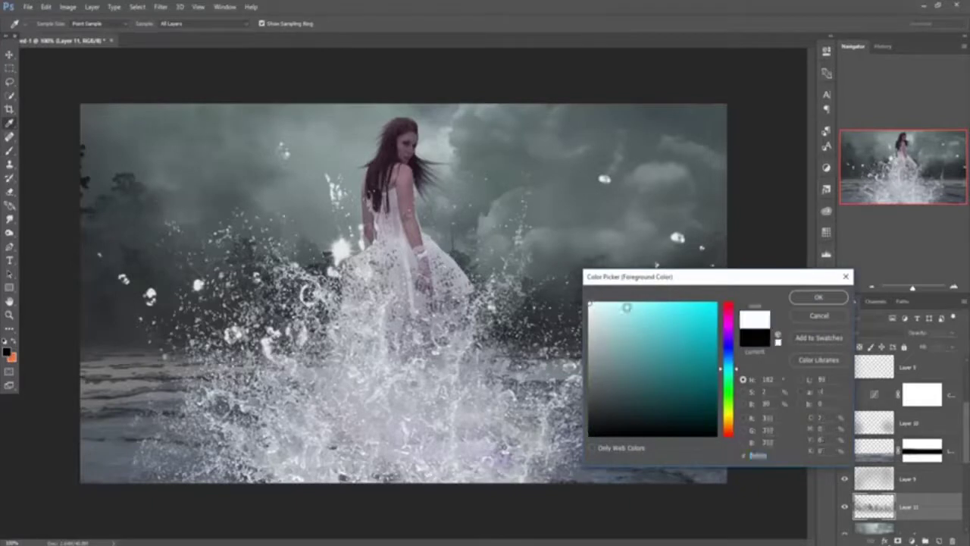
left_click(817, 298)
- Add a new layer above the ground haze layer, paint a soft white glow behind the woman, and lower its opacity to about 30%
left_click(952, 432)
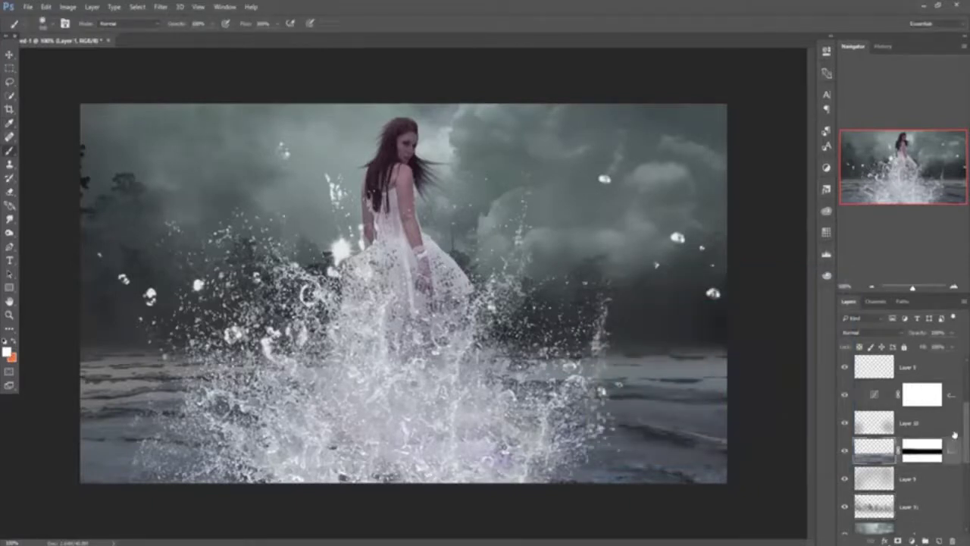
left_click(940, 539)
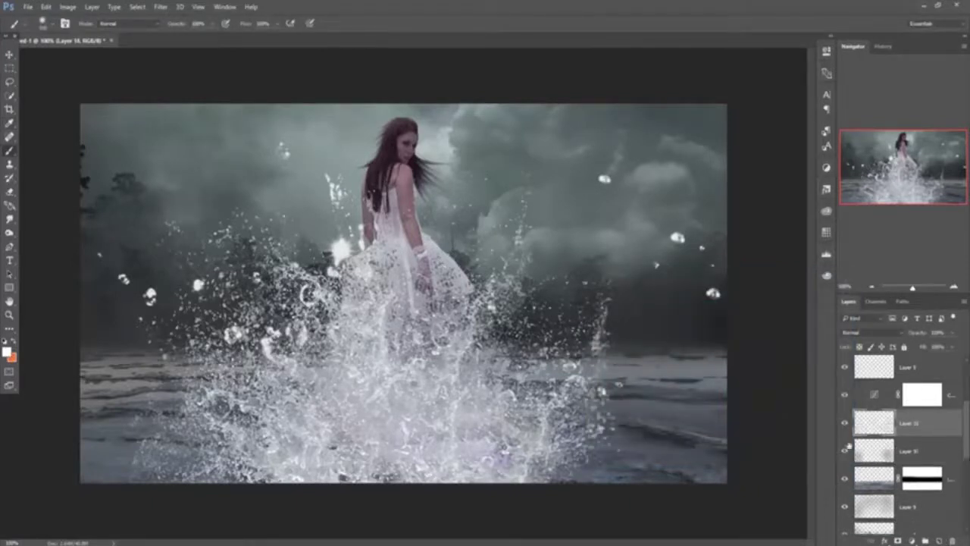
left_click(388, 175)
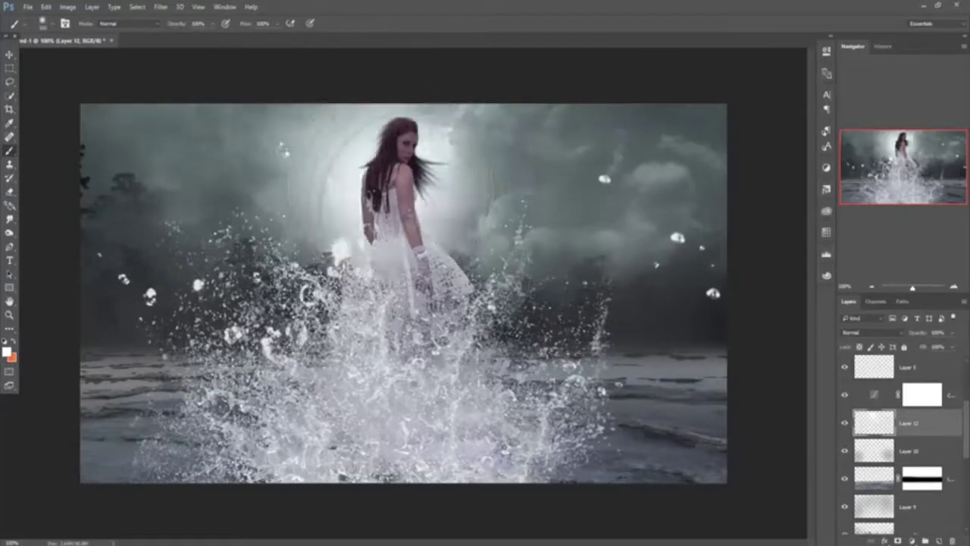
left_click(9, 55)
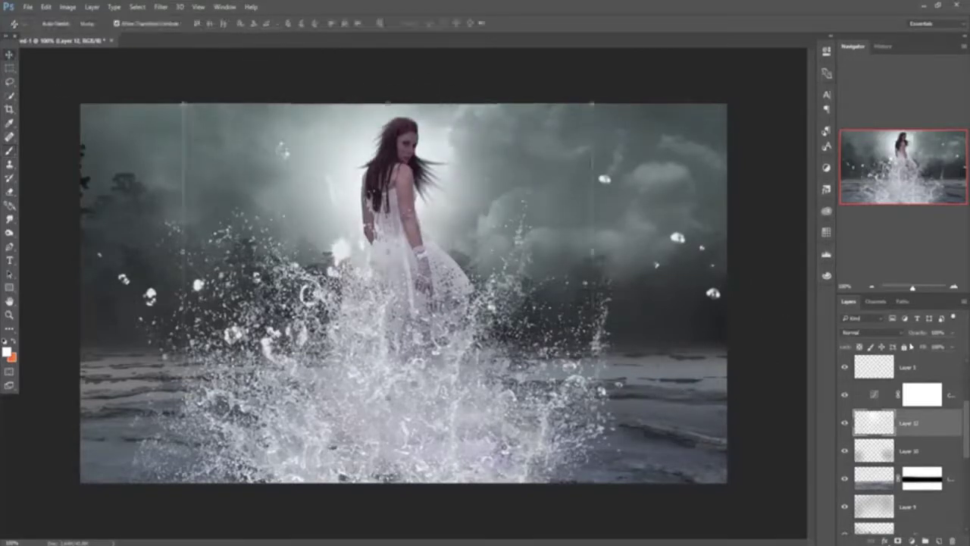
left_click(954, 334)
left_click_drag(954, 348, 922, 350)
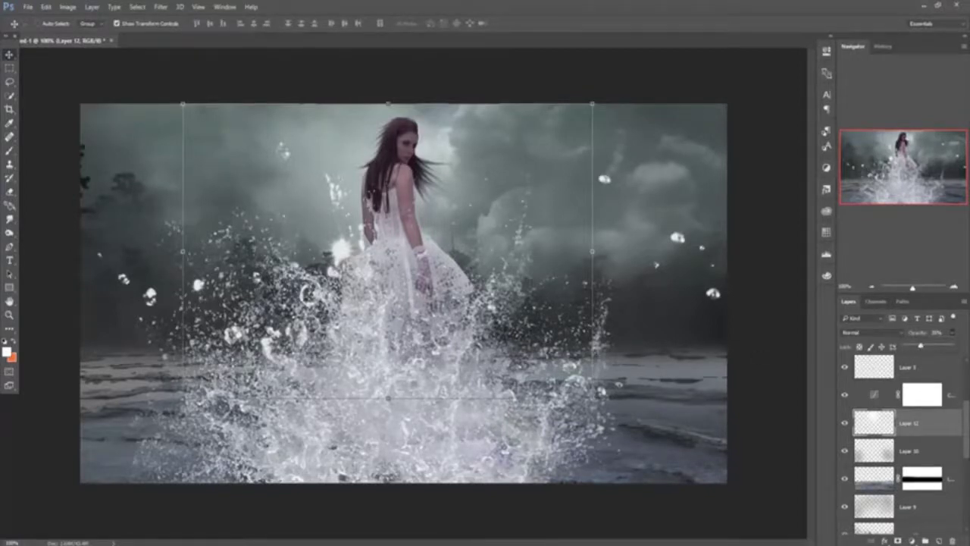
left_click(10, 59)
- Copy the cut-out white dove from its own document into the composite, above the topmost splash layer, and minimize the source document
left_click_drag(967, 410, 968, 372)
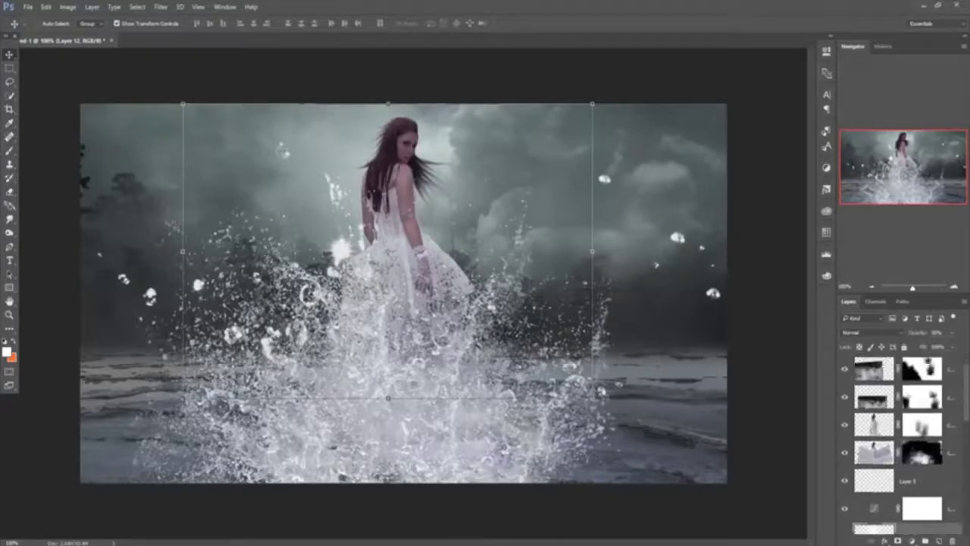
left_click(954, 370)
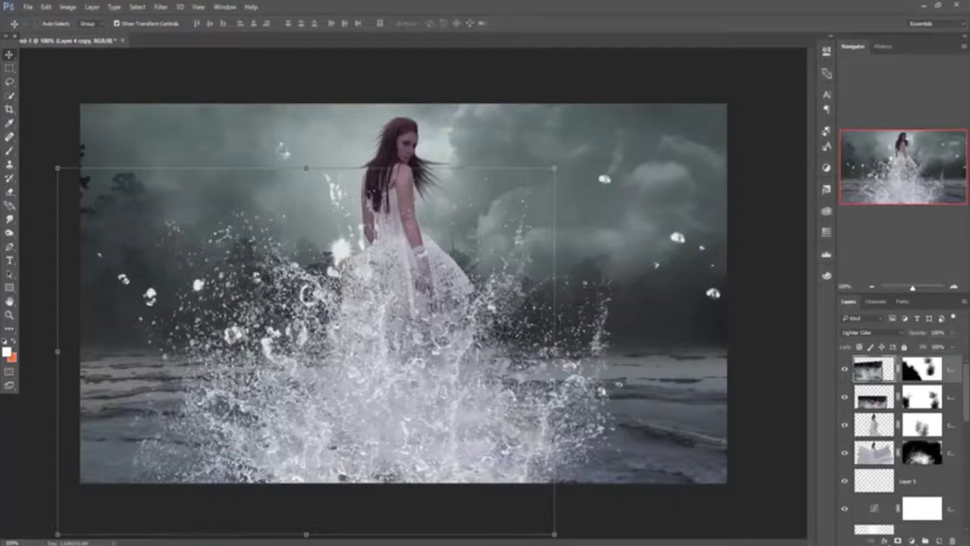
left_click_drag(223, 43, 660, 139)
left_click_drag(713, 325, 505, 230)
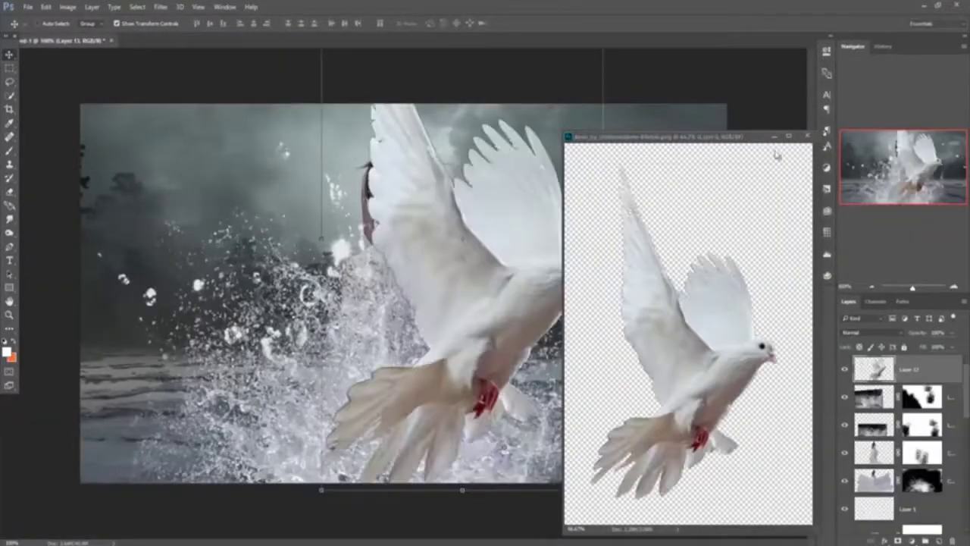
left_click(773, 138)
- Scale the dove down to about 44% and position it in the sky beside the woman, on the side she faces
left_click_drag(564, 174, 587, 270)
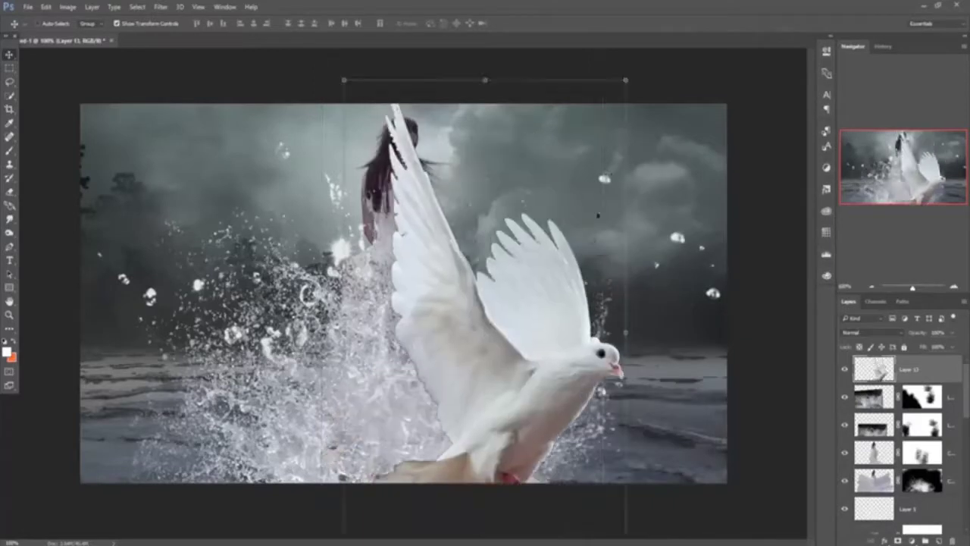
left_click_drag(626, 79, 553, 221)
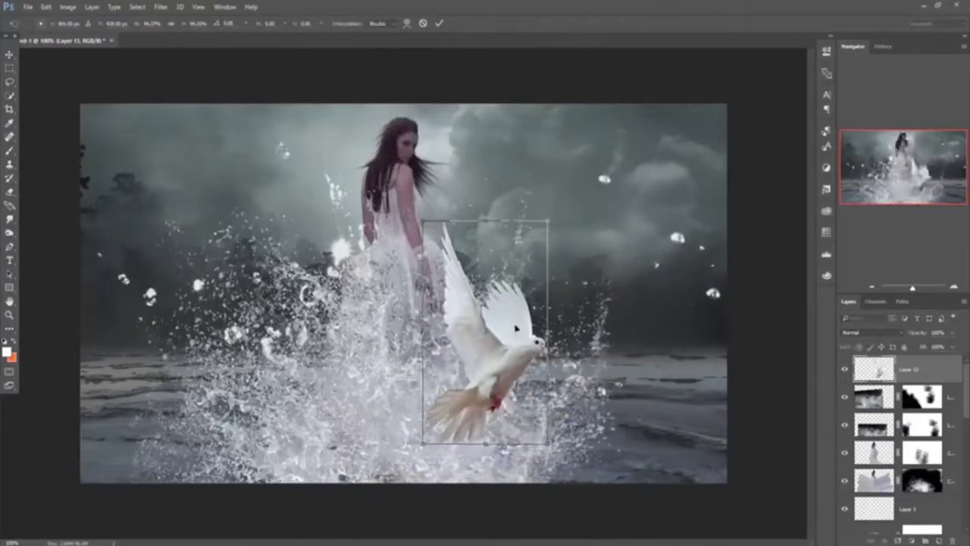
left_click_drag(526, 329, 601, 173)
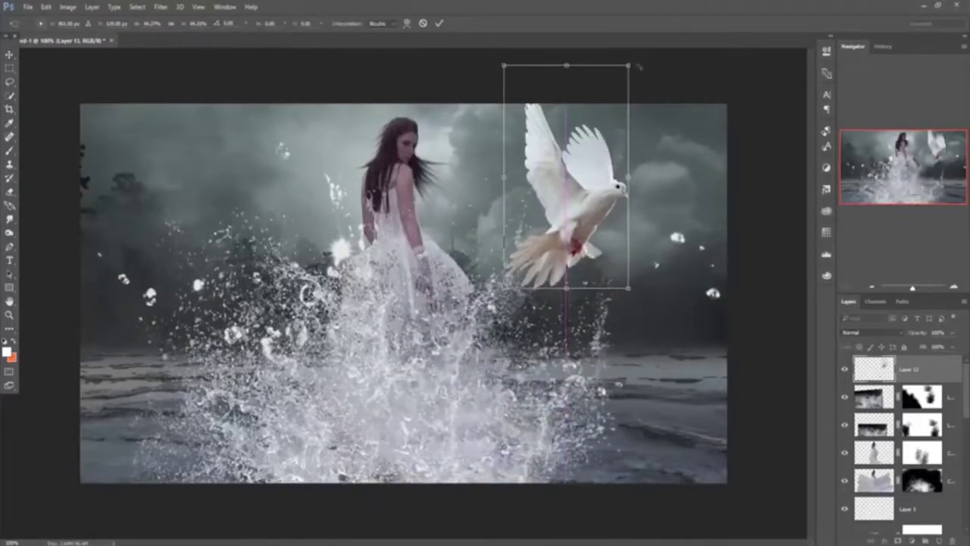
left_click(439, 22)
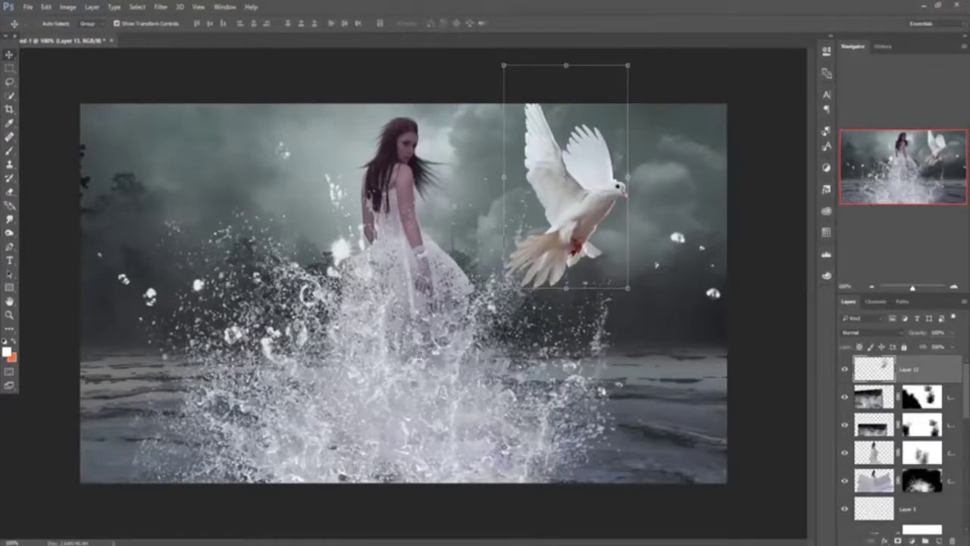
- Duplicate the dove layer, move the copy to the opposite side of the woman, and flip it horizontally
right_click(914, 377)
left_click(808, 114)
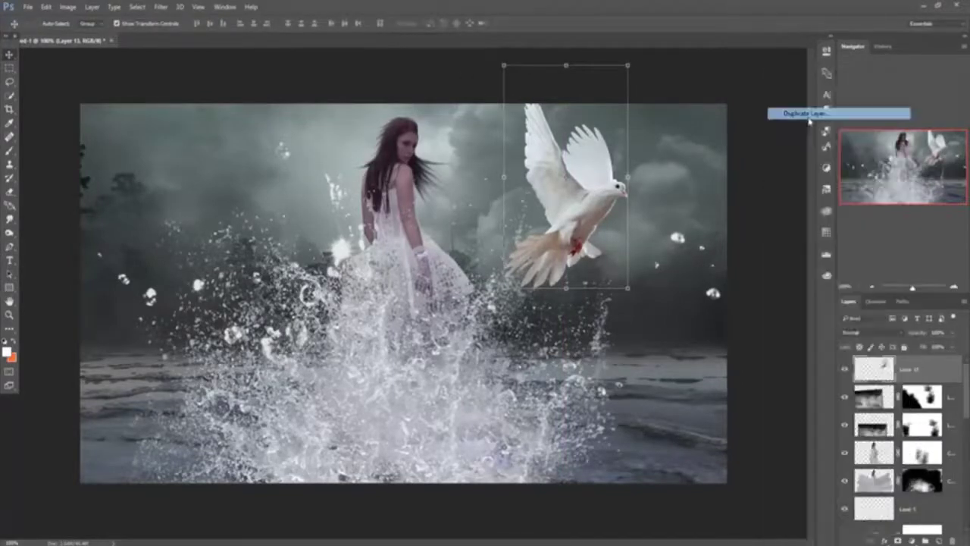
left_click(576, 173)
left_click_drag(608, 180, 273, 198)
left_click(32, 6)
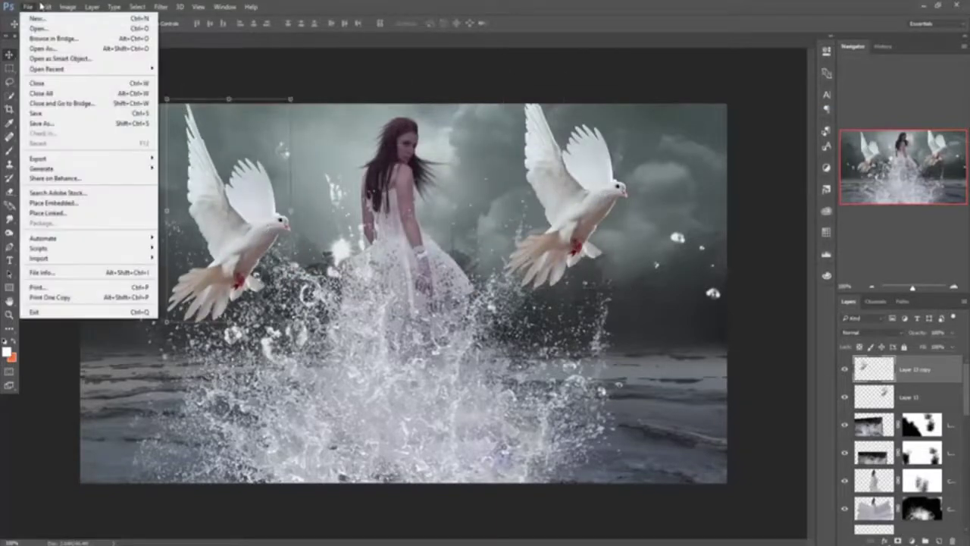
mouse_move(46, 6)
mouse_move(84, 222)
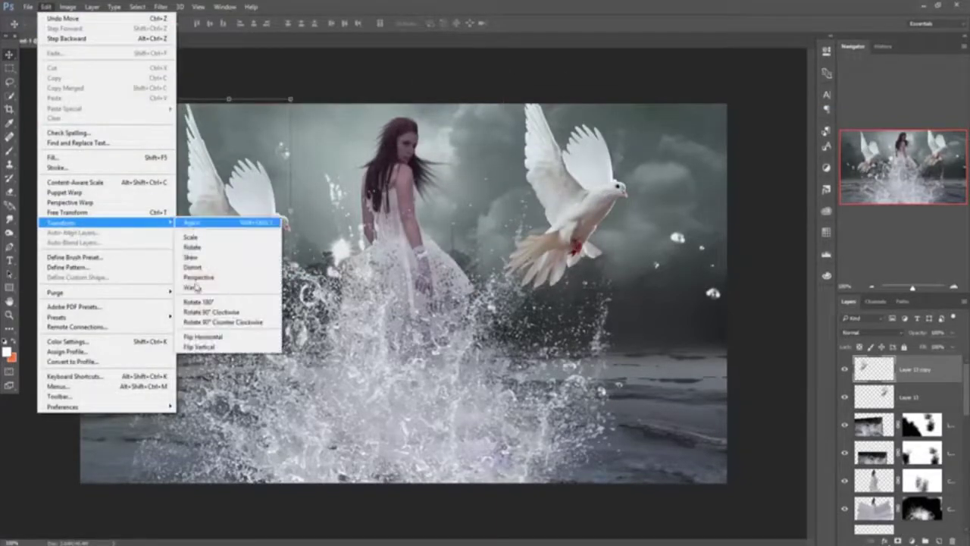
left_click(203, 337)
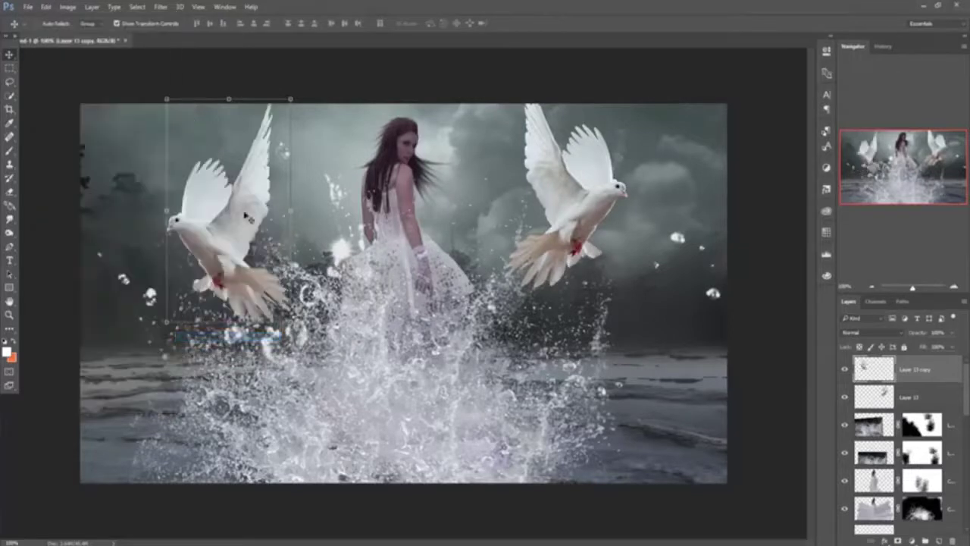
- Lower the flipped dove to the edge of the splash near the waterline and scale it to about 84%
left_click_drag(246, 217, 247, 307)
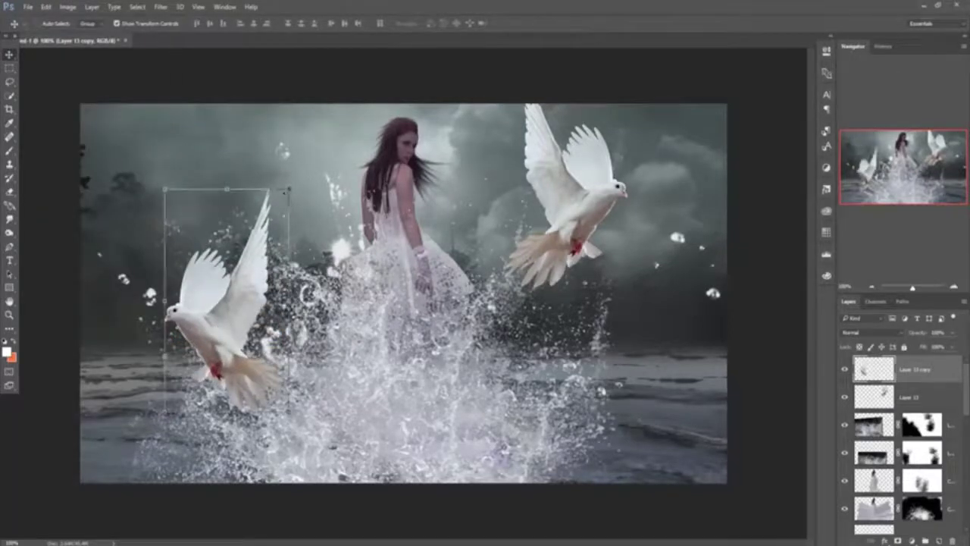
mouse_move(288, 189)
left_mouse_down()
mouse_move(271, 201)
mouse_move(278, 206)
left_mouse_up()
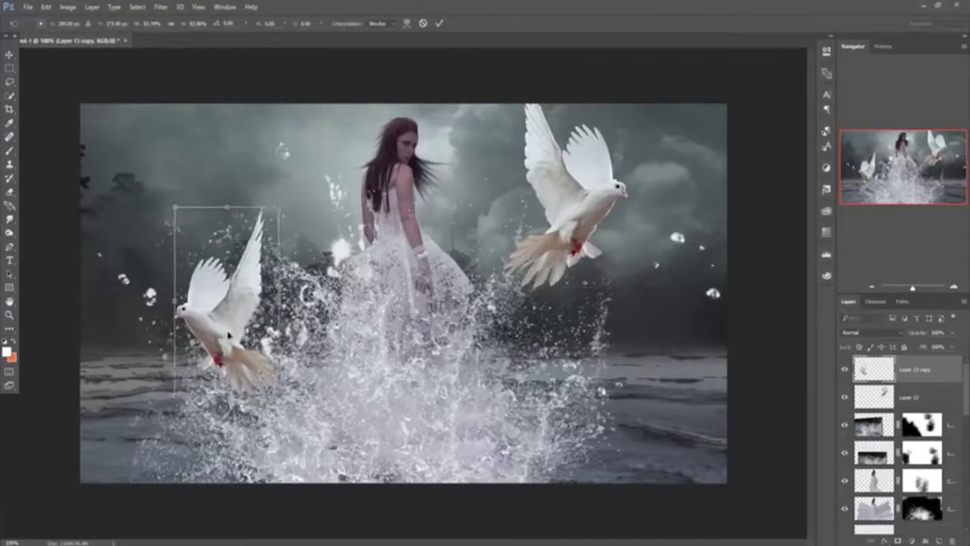
left_click_drag(227, 336, 213, 336)
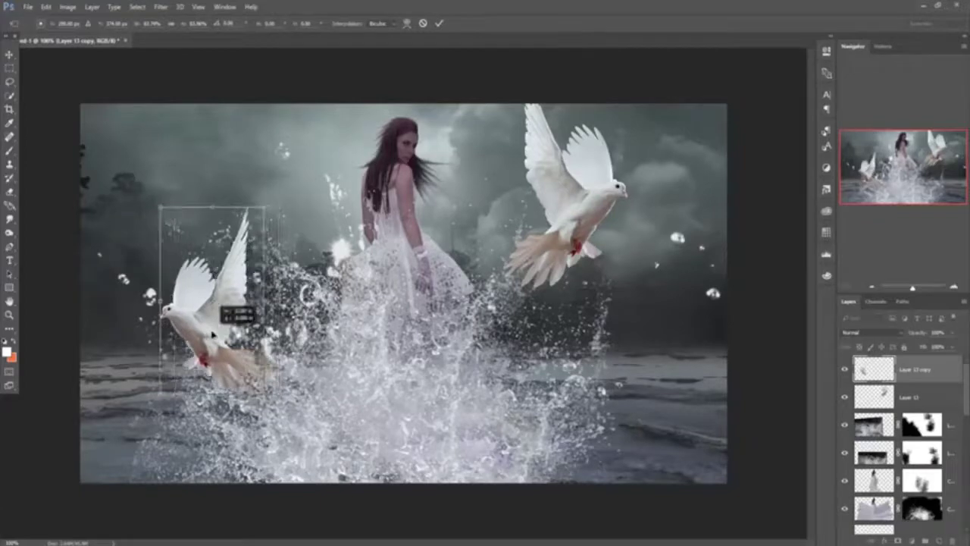
left_click(439, 23)
- Duplicate the flipped dove, place the copy in the sky behind the woman's head, and scale it to about 55%
right_click(926, 377)
left_click(815, 114)
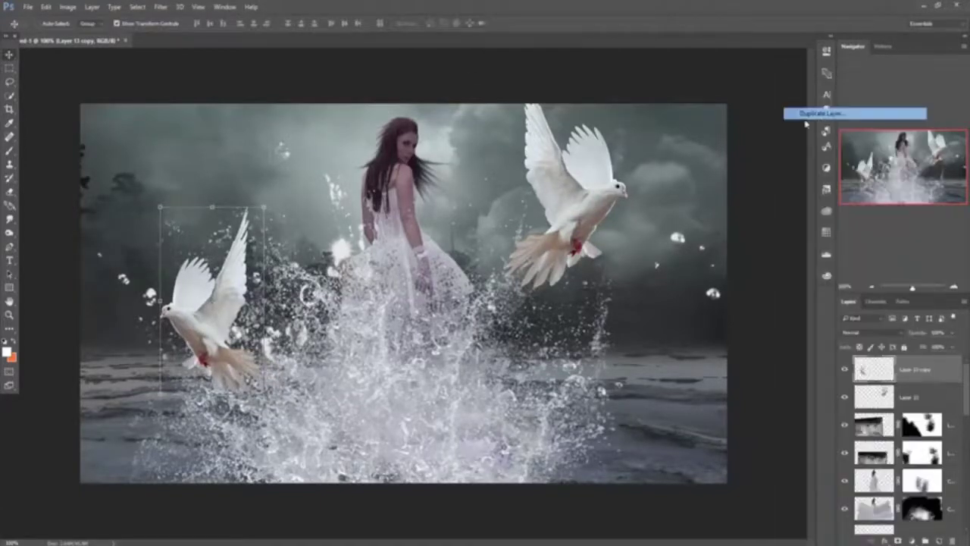
left_click(573, 168)
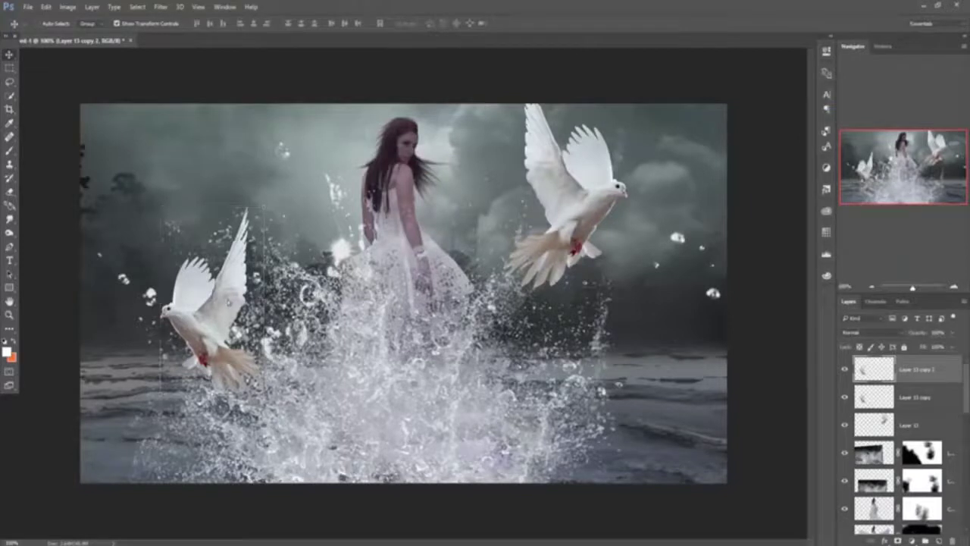
left_click_drag(227, 301, 321, 121)
left_click_drag(358, 206, 321, 184)
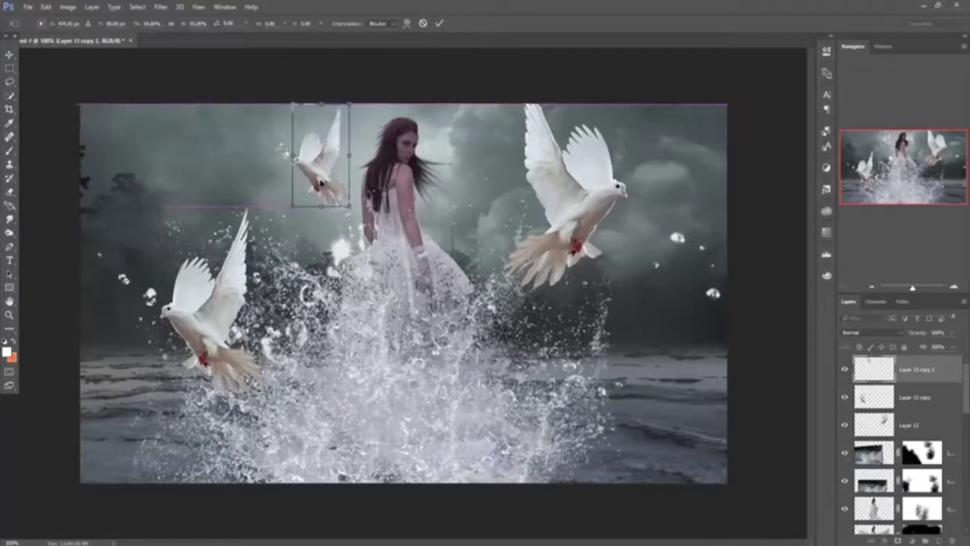
left_click(439, 23)
- Duplicate the smallest dove, flip the copy horizontally, and place it below the large dove, over the waterline
right_click(927, 379)
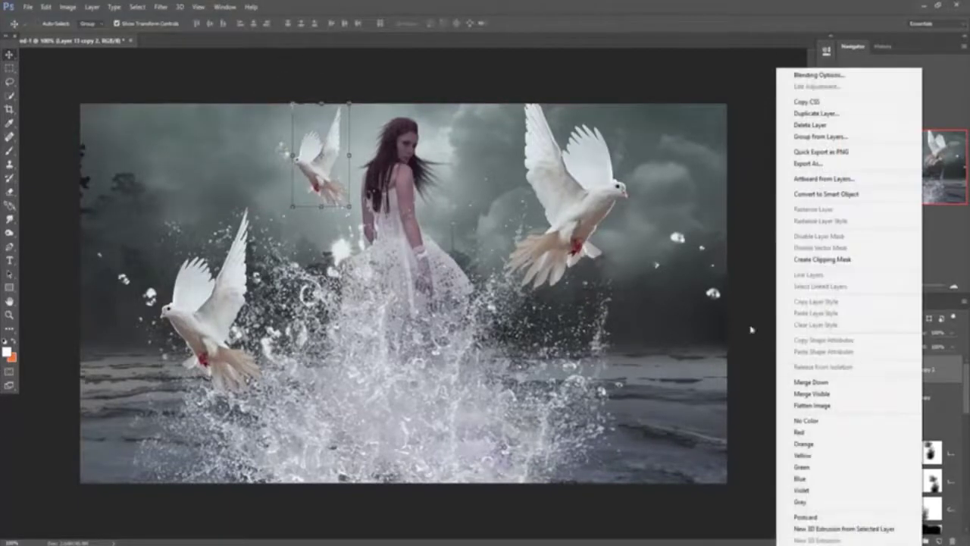
left_click(807, 114)
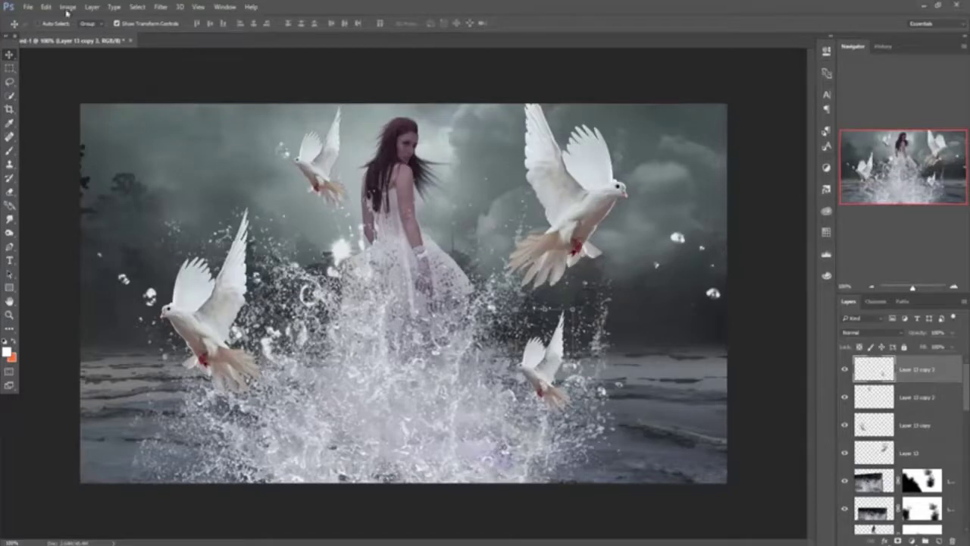
left_click(46, 6)
mouse_move(171, 226)
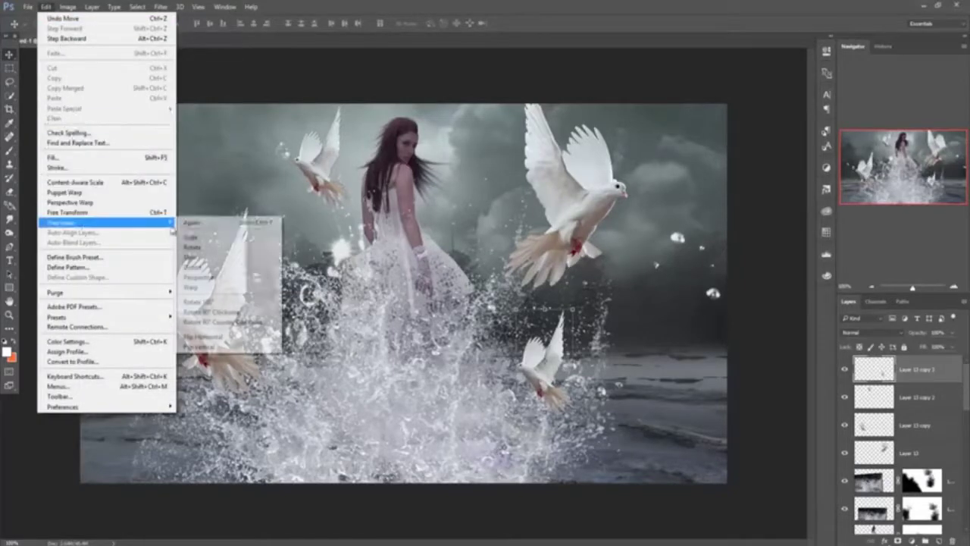
left_click(203, 337)
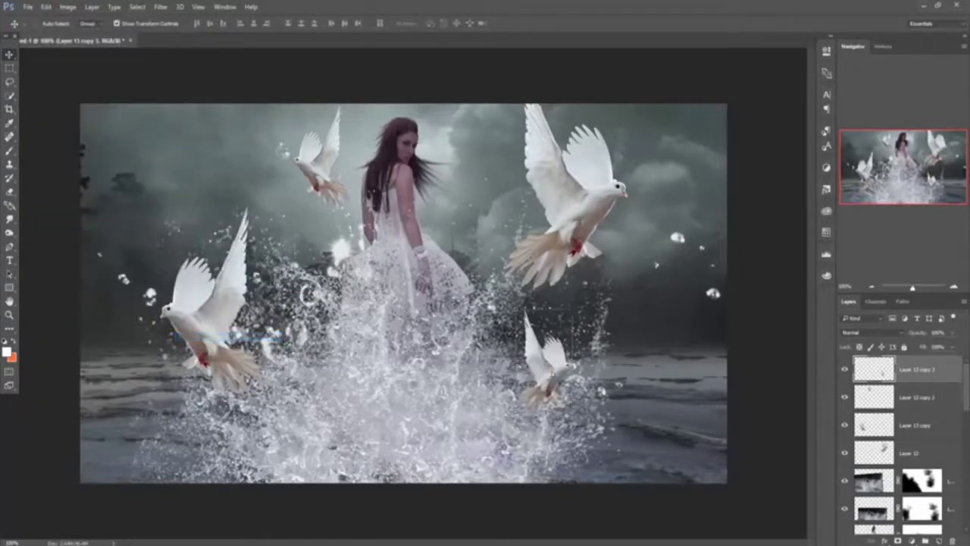
left_click_drag(548, 367, 593, 340)
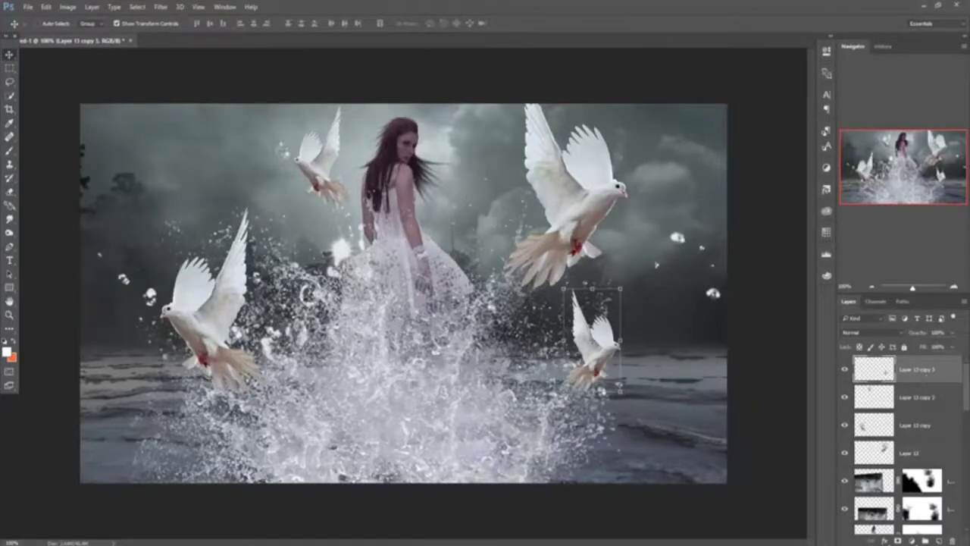
- Add a Color Balance adjustment layer above the doves and shift the midtones towards cyan and blue
left_click(913, 541)
left_click(876, 420)
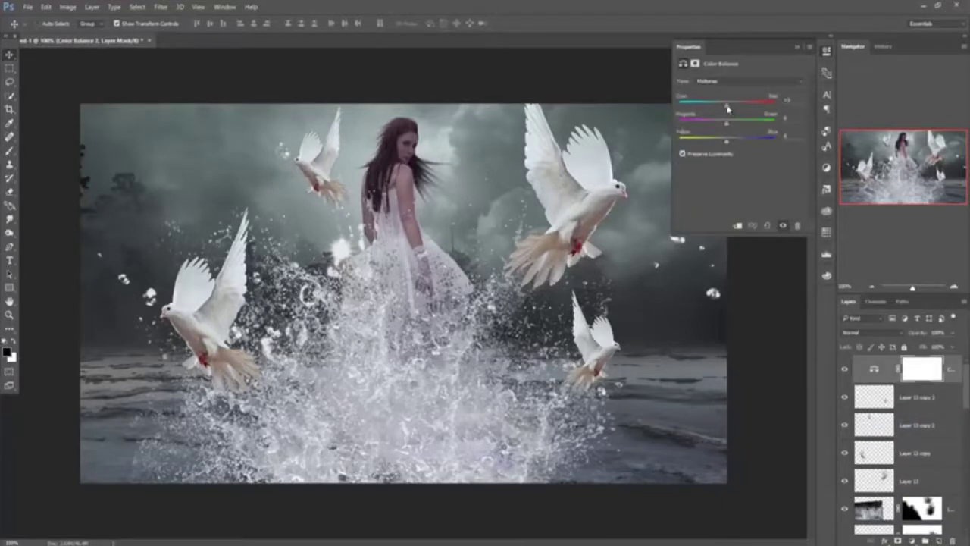
left_click_drag(728, 108, 723, 110)
left_click_drag(734, 144, 740, 145)
left_click(796, 49)
left_click(957, 374)
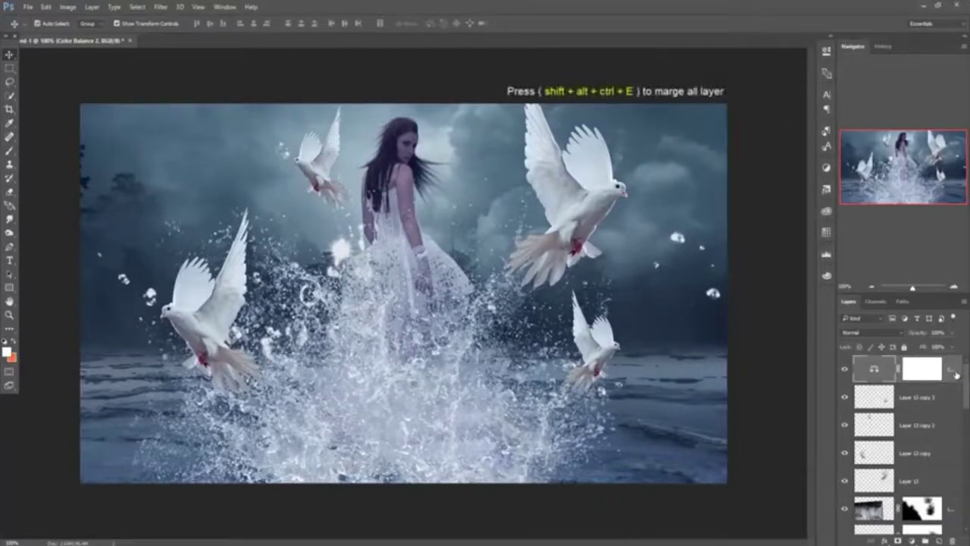
- Stamp all visible layers into a new merged layer on top of the stack and duplicate that layer
key("ctrl+shift+alt+e")
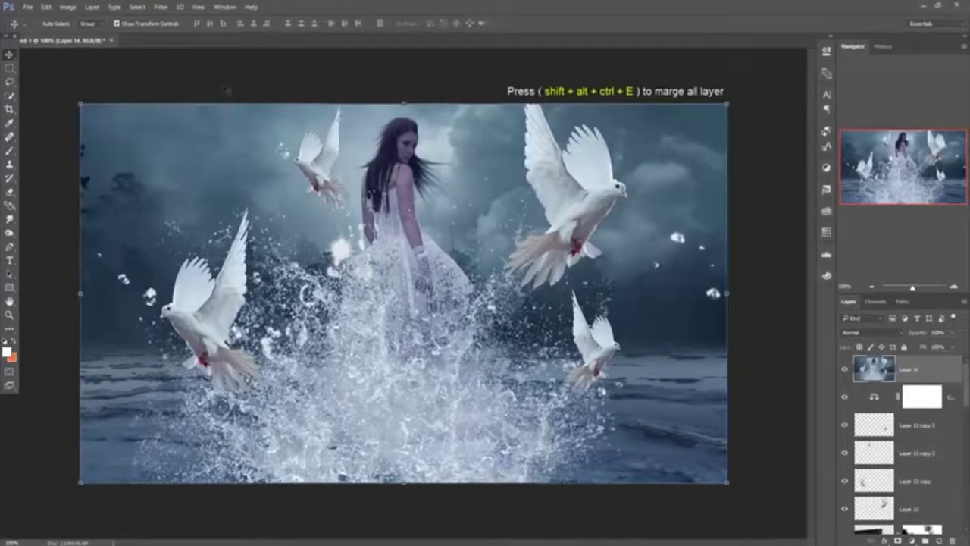
left_click(160, 7)
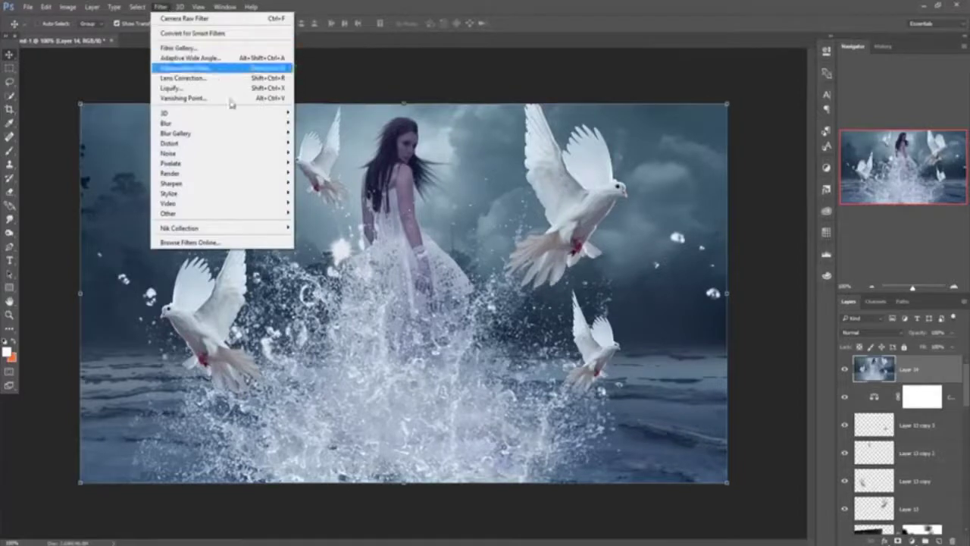
right_click(917, 373)
right_click(917, 373)
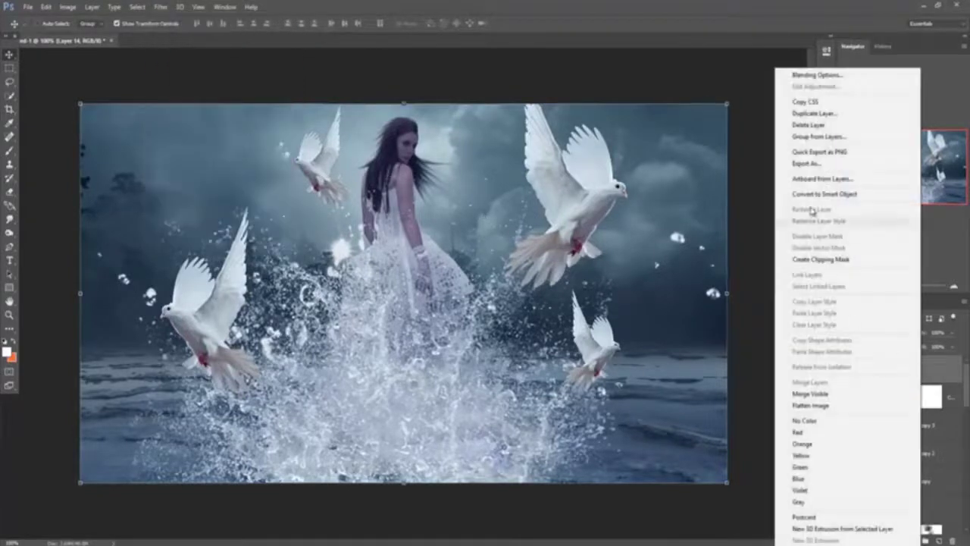
left_click(813, 113)
left_click(573, 173)
- Open the Camera Raw filter on the merged copy, set Temperature to +8, and shift Tint slightly towards magenta
left_click(161, 7)
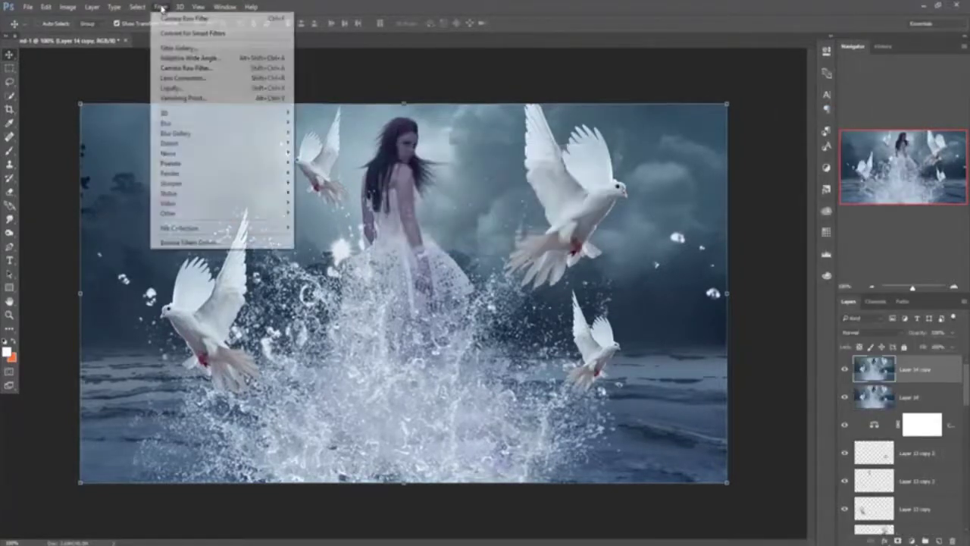
left_click(173, 67)
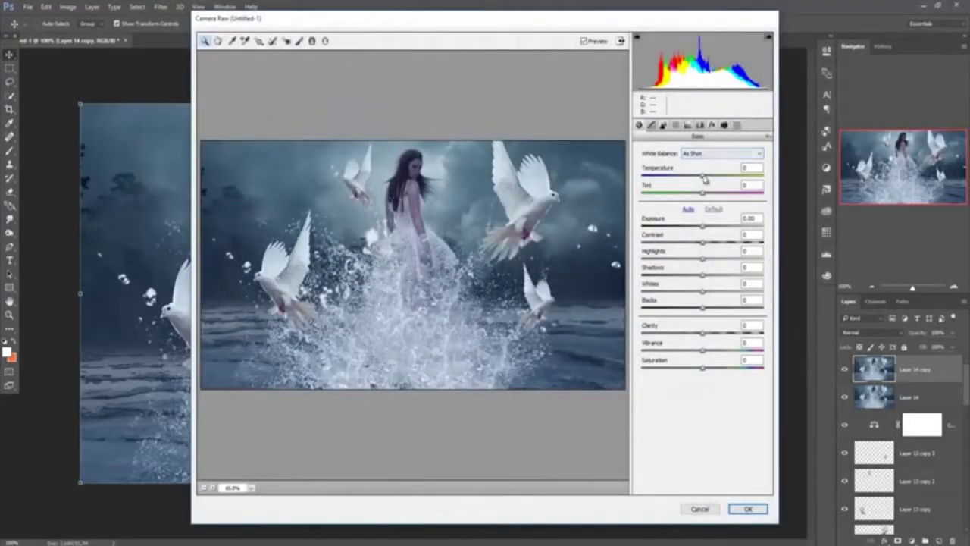
left_click_drag(704, 178, 711, 196)
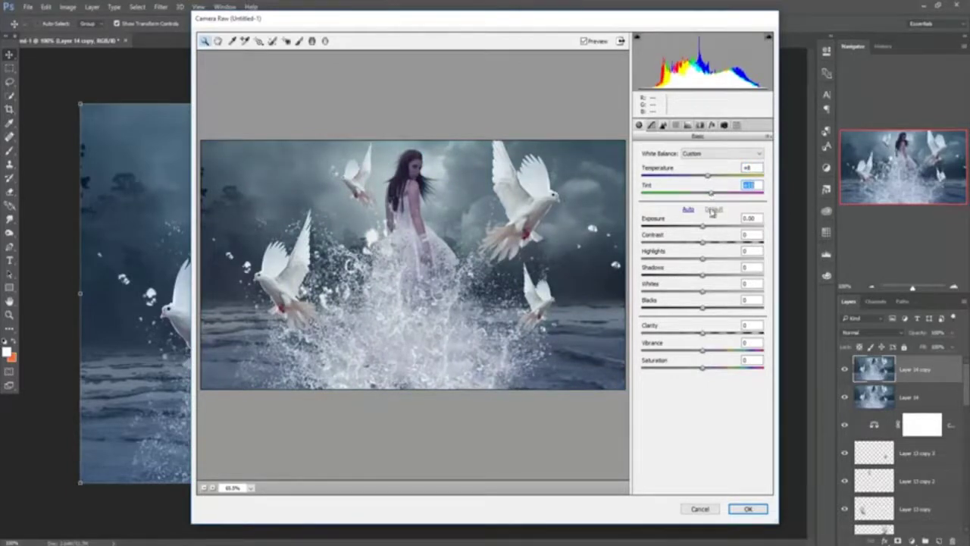
- Apply split toning with highlights at hue 210 and saturation 10, and purple shadows at saturation 18
left_click(688, 126)
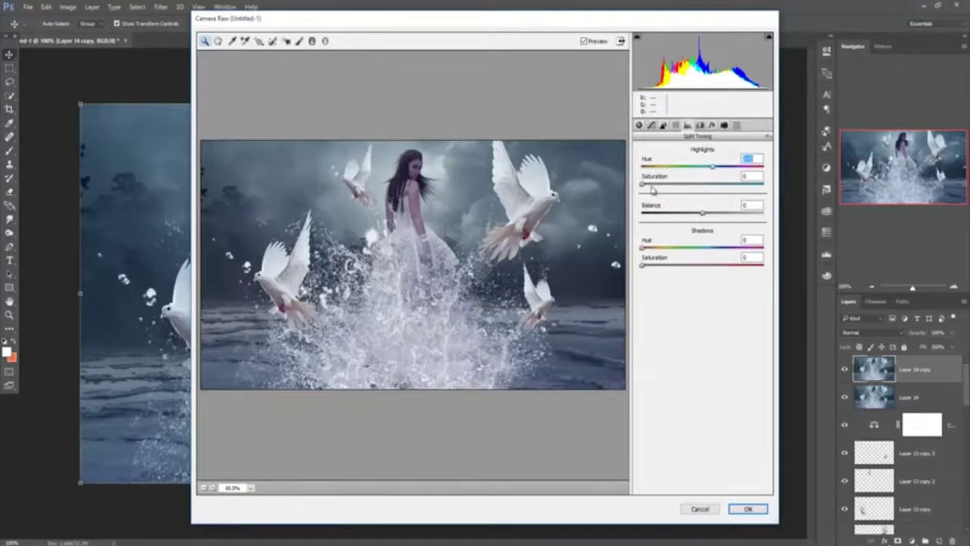
left_click_drag(644, 184, 657, 187)
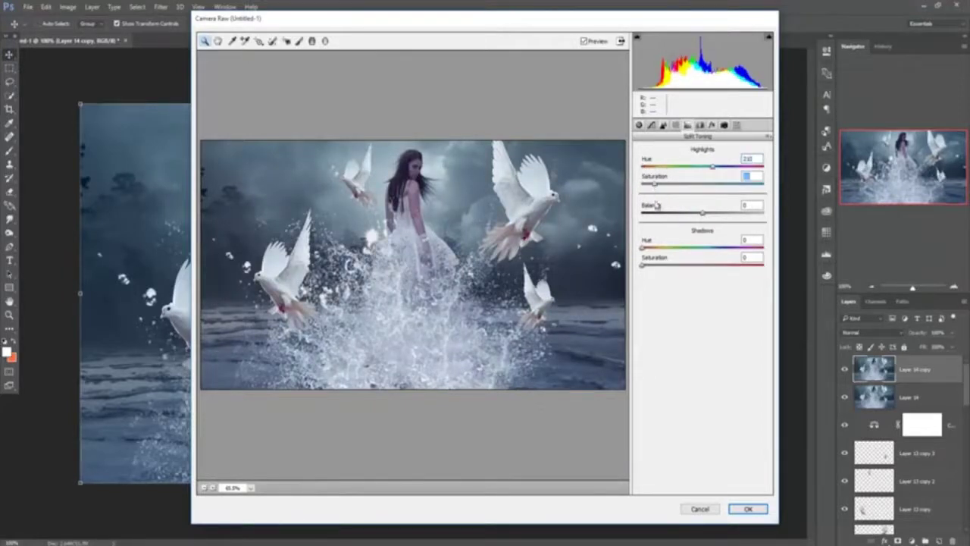
left_click_drag(642, 248, 735, 254)
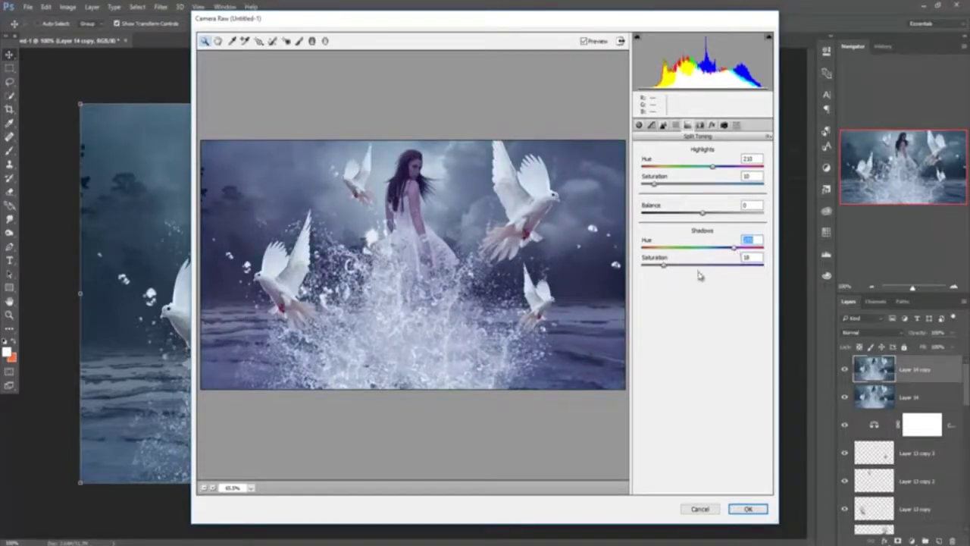
left_click(665, 267)
left_click(748, 511)
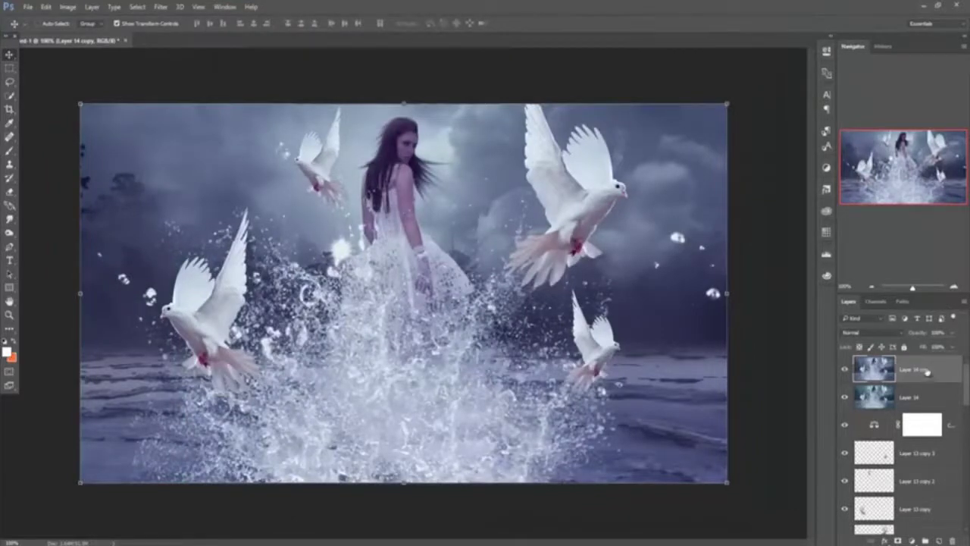
- Add a new layer on top, fill it with 50% Gray, and set its blend mode to Soft Light
key("ctrl+shift+alt+n")
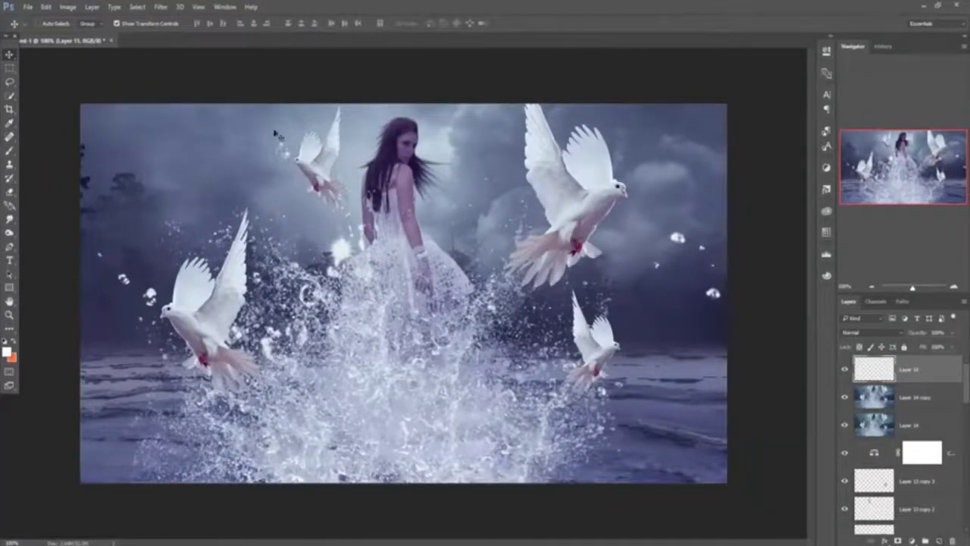
left_click(45, 6)
left_click(65, 157)
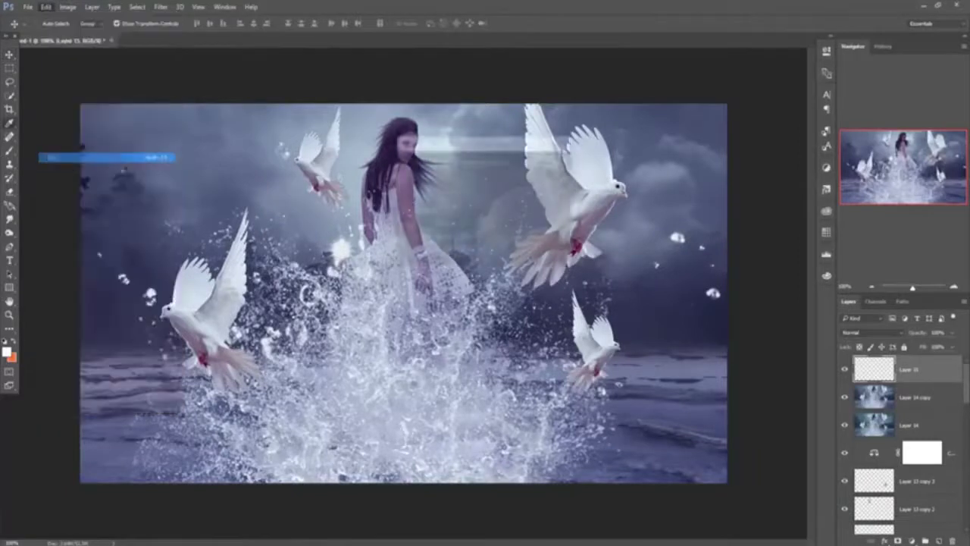
left_click(520, 162)
left_click(492, 231)
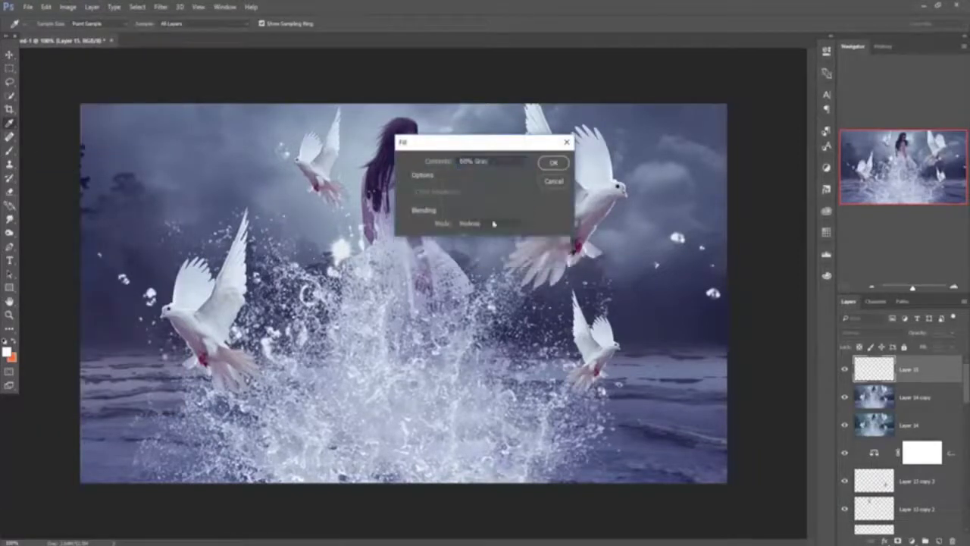
left_click(555, 152)
key("v")
left_click(872, 334)
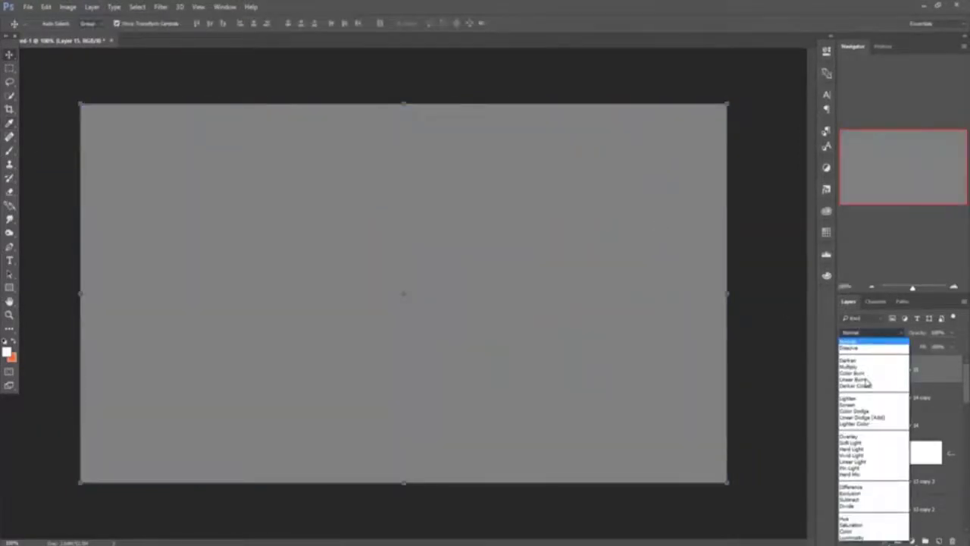
left_click(863, 446)
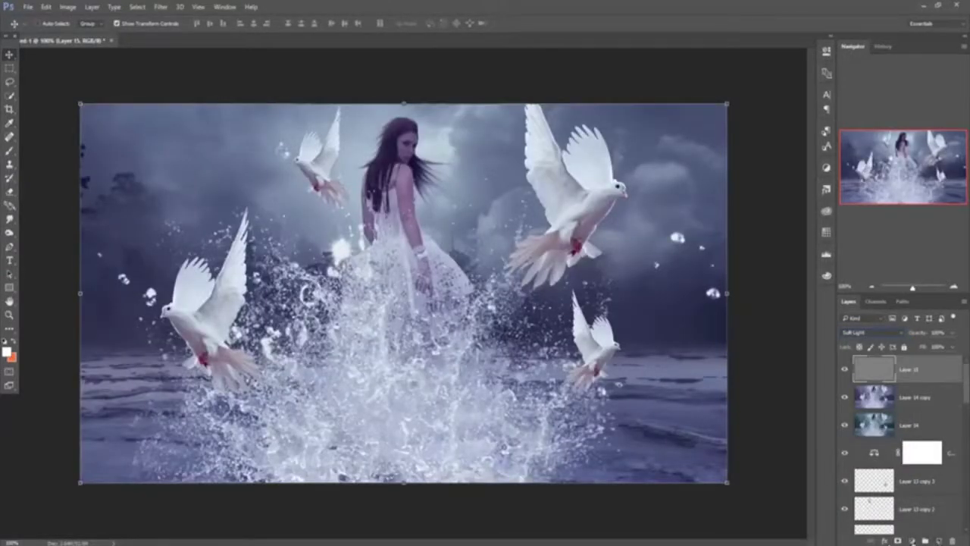
- Add a Photo Filter adjustment layer above the gray layer using Warming Filter (85)
left_click(912, 540)
left_click(890, 455)
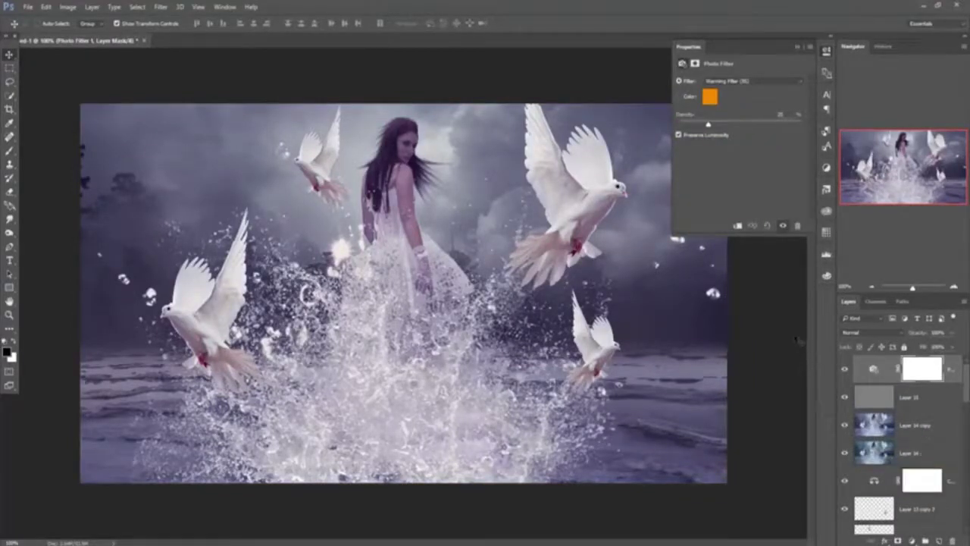
left_click(798, 47)
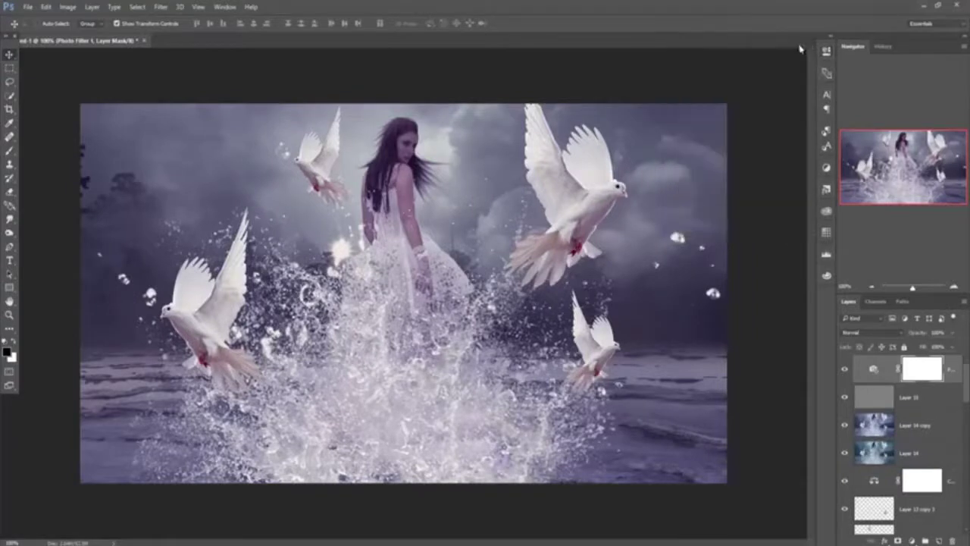
left_click(953, 369)
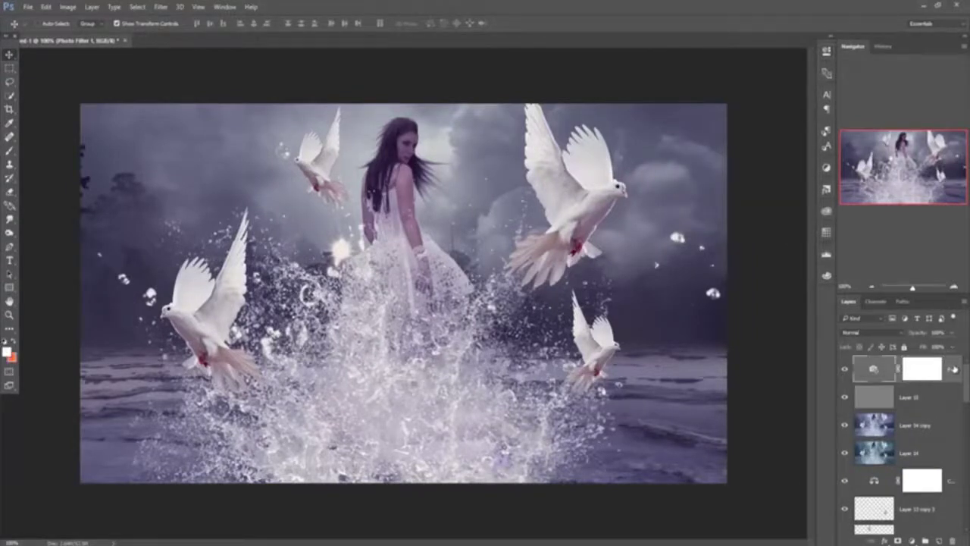
- Stamp all visible layers into a new layer and apply Color Efex Pro 4 Cross Processing with slightly increased strength
key("ctrl+shift+alt+e")
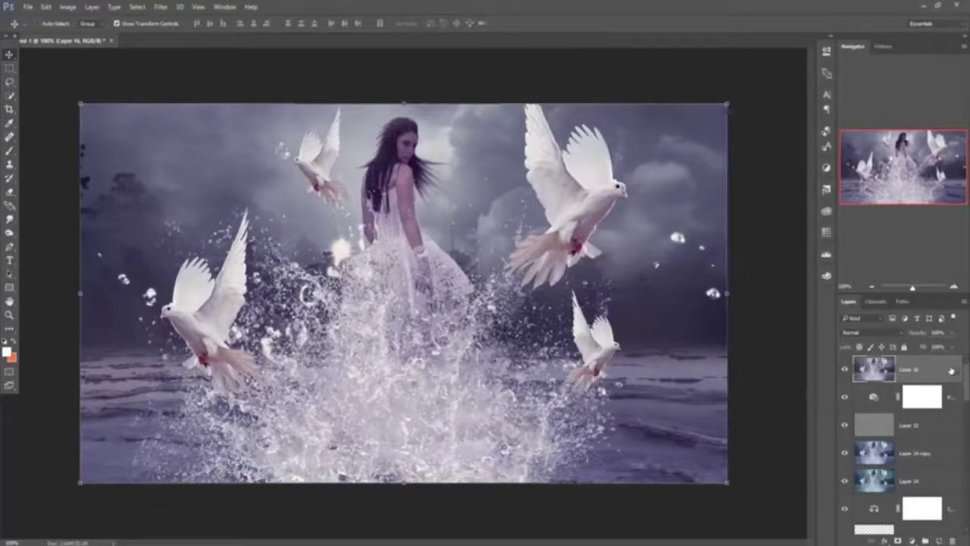
left_click(172, 7)
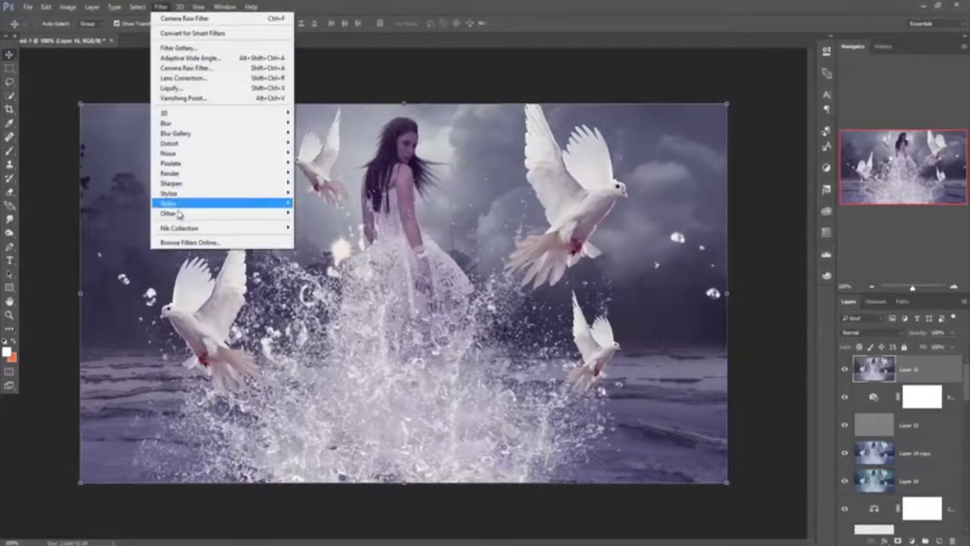
mouse_move(185, 228)
left_click(328, 238)
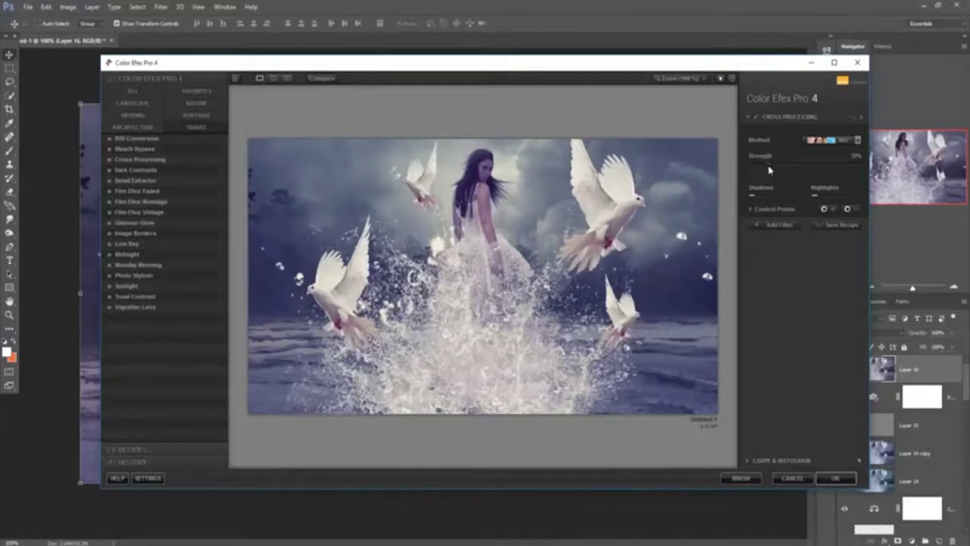
left_click_drag(768, 170, 773, 171)
left_click(835, 478)
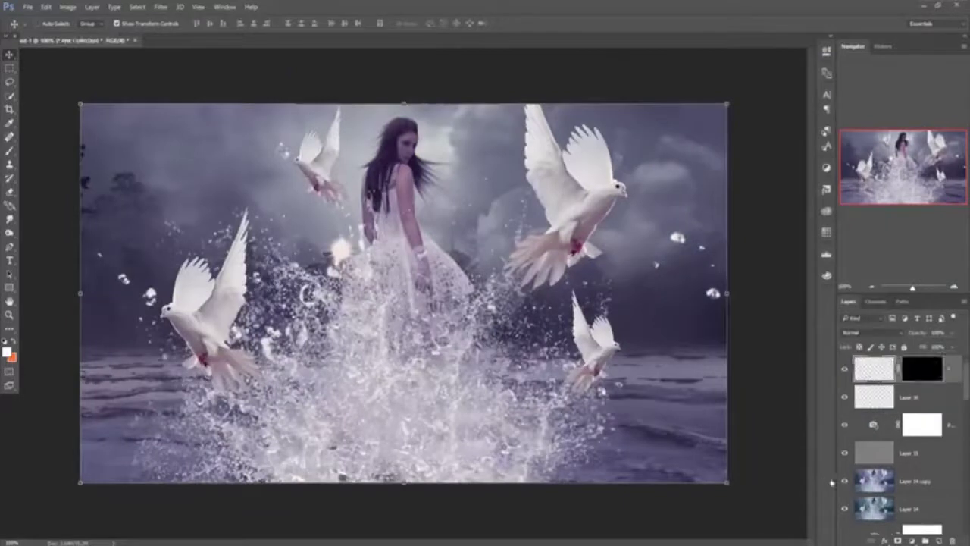